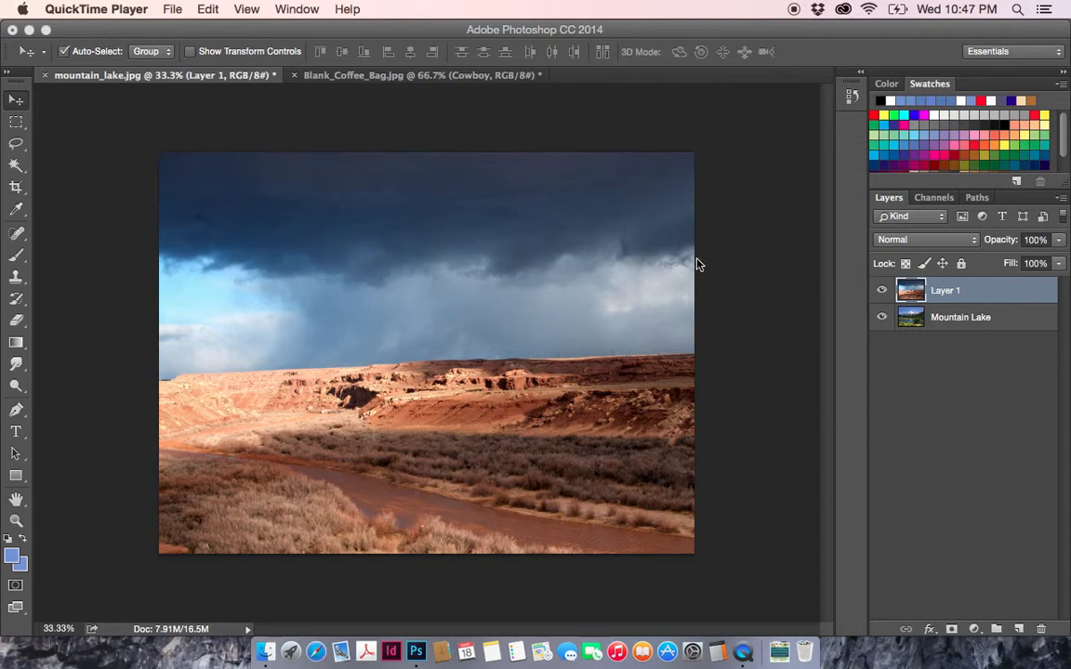
- Toggle the visibility of Layer 1 to compare its desert photo with the Mountain Lake layer beneath
{"action": "left_click", "coordinate": [881, 294]}
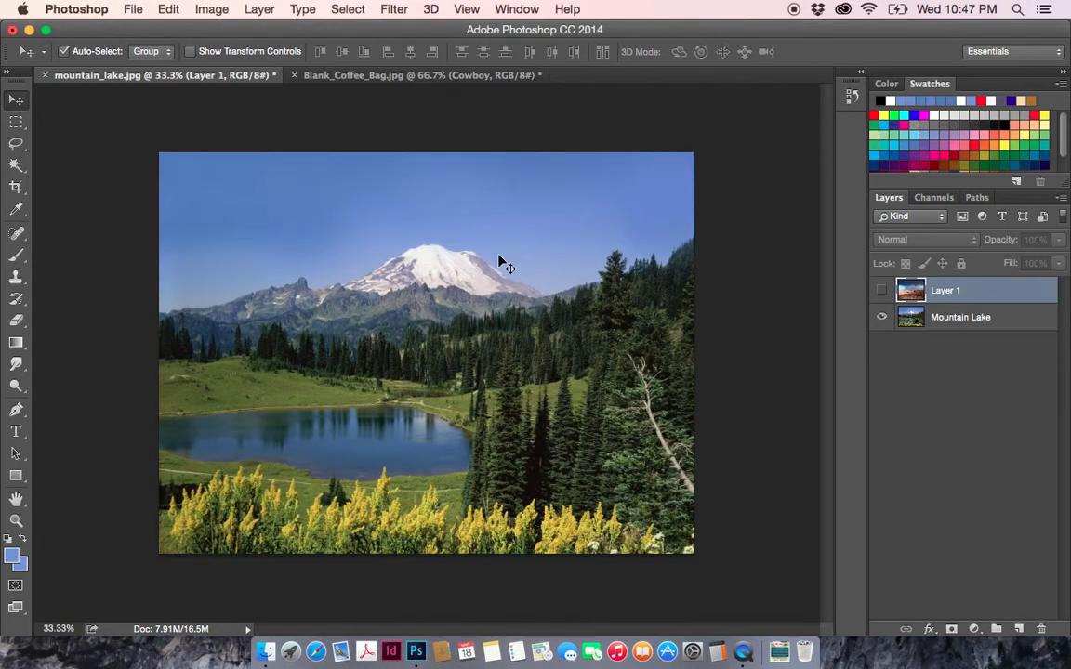
{"action": "left_click", "coordinate": [881, 290]}
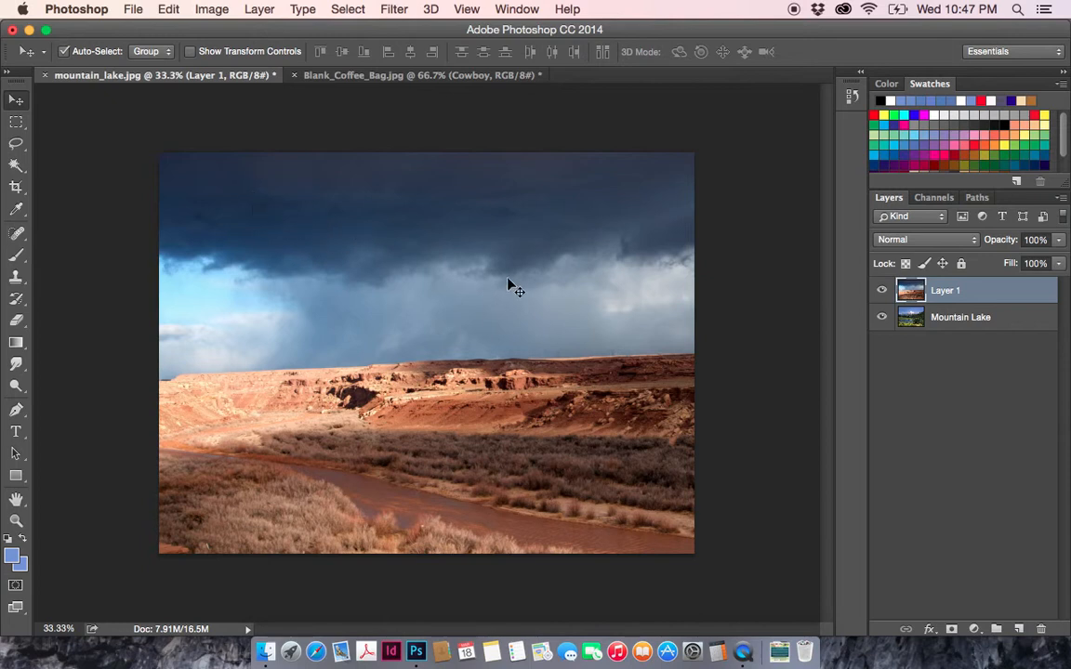
{"action": "left_click", "coordinate": [881, 290]}
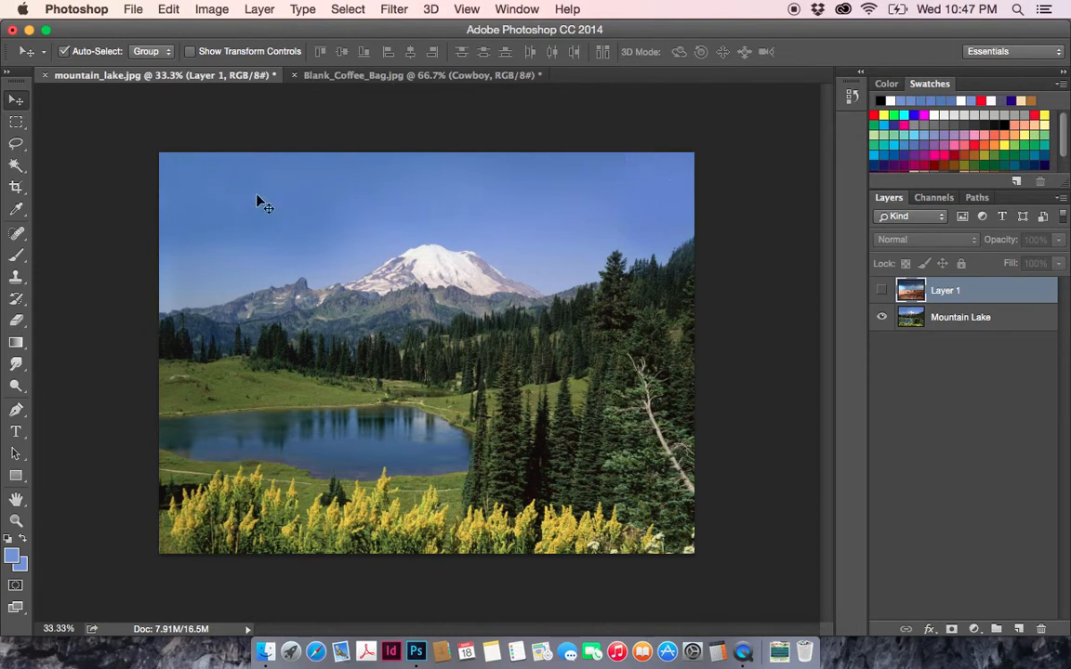
{"action": "left_click", "coordinate": [882, 291]}
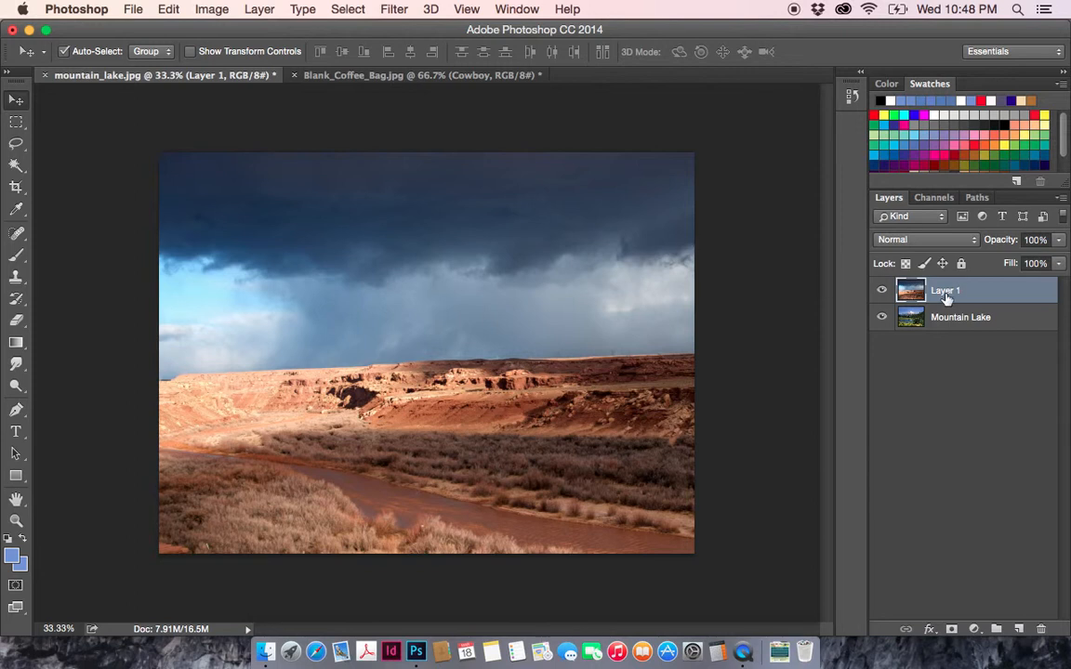
{"action": "left_click", "coordinate": [883, 292]}
{"action": "left_click", "coordinate": [881, 294]}
{"action": "left_click", "coordinate": [881, 294]}
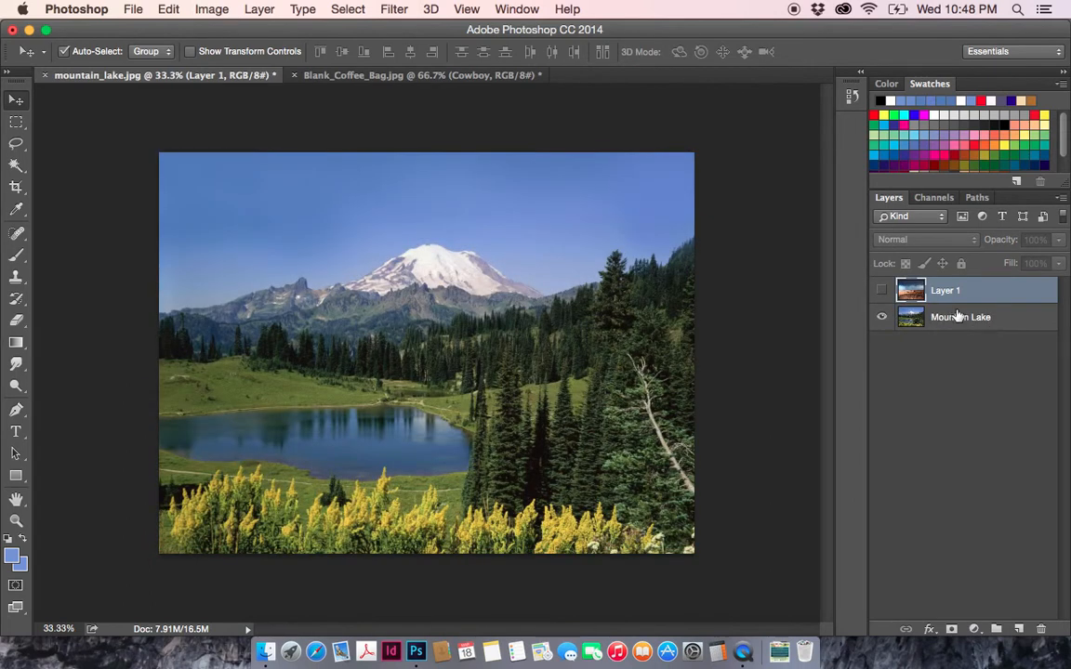
{"action": "left_click", "coordinate": [882, 292]}
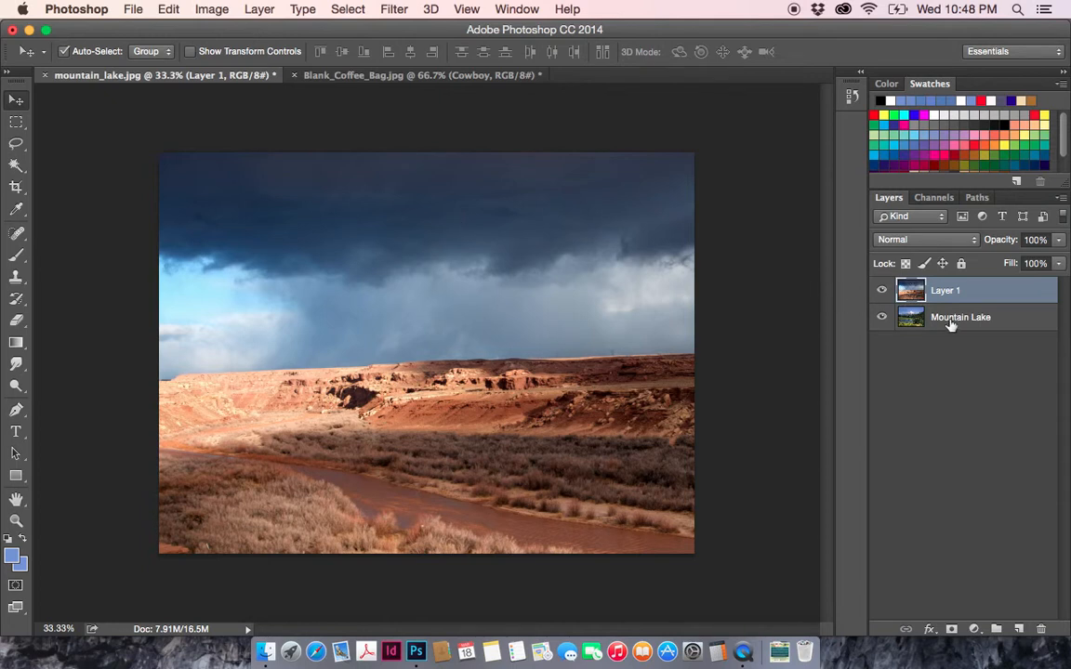
{"action": "left_click", "coordinate": [881, 290]}
{"action": "left_click", "coordinate": [881, 290]}
- Rename Layer 1 as Dessert
{"action": "double_click", "coordinate": [946, 293]}
{"action": "type", "text": "Dessert"}
{"action": "key", "text": "Return"}
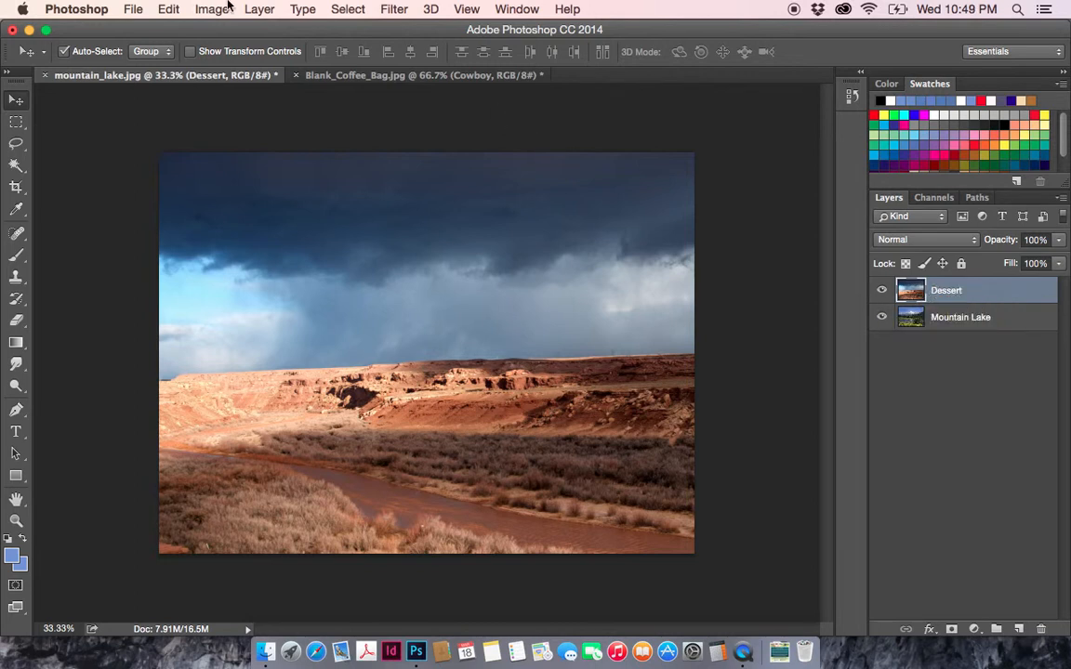
- Add a layer mask to the Dessert layer using the From Transparency option
{"action": "left_click", "coordinate": [263, 9]}
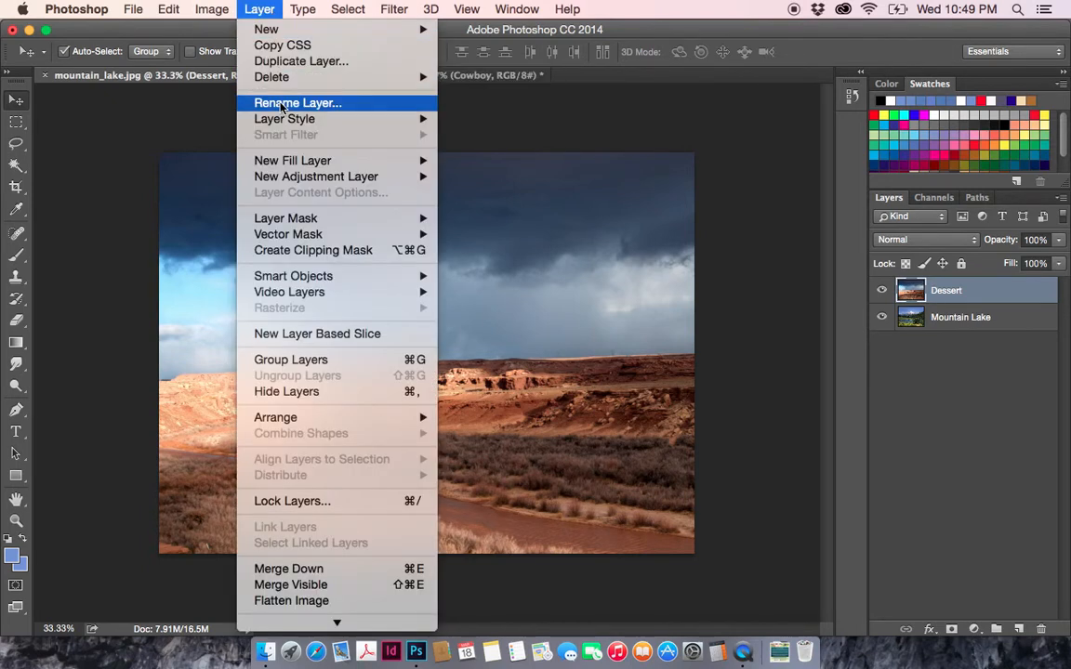
{"action": "mouse_move", "coordinate": [263, 219]}
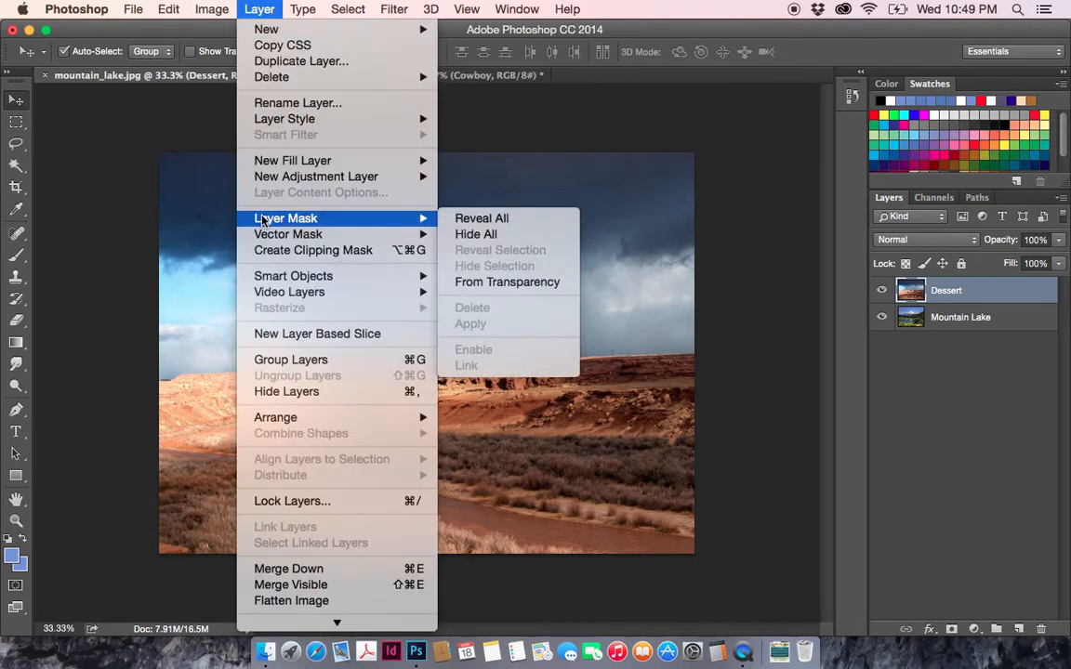
{"action": "left_click", "coordinate": [487, 283]}
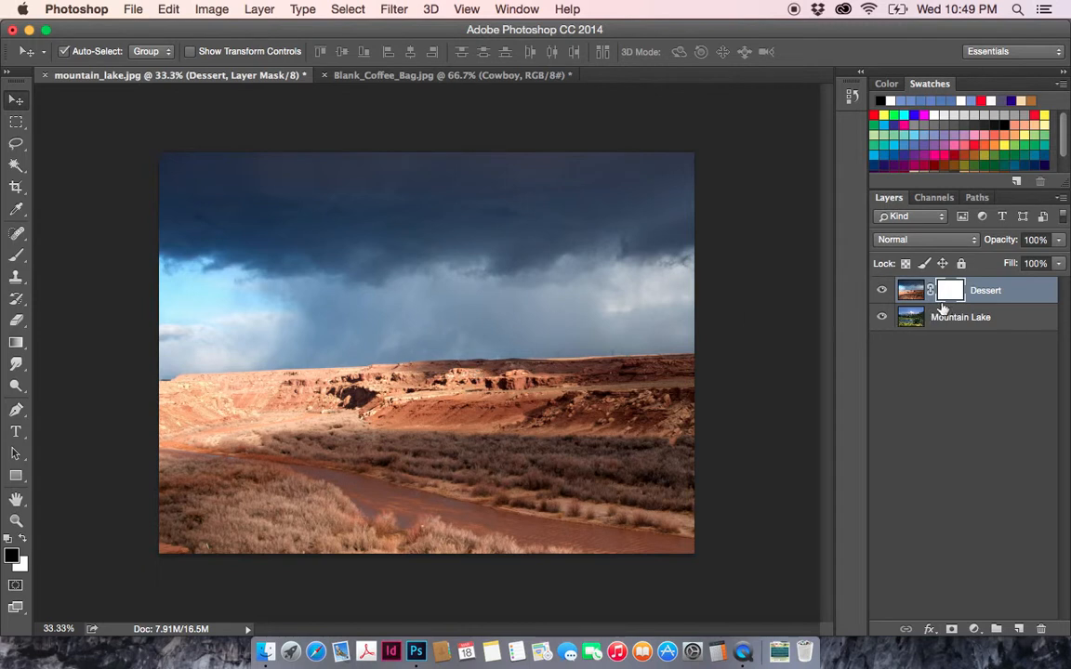
- Set up the Brush tool with 1% hardness and black (000000) as the foreground color
{"action": "left_click", "coordinate": [16, 259]}
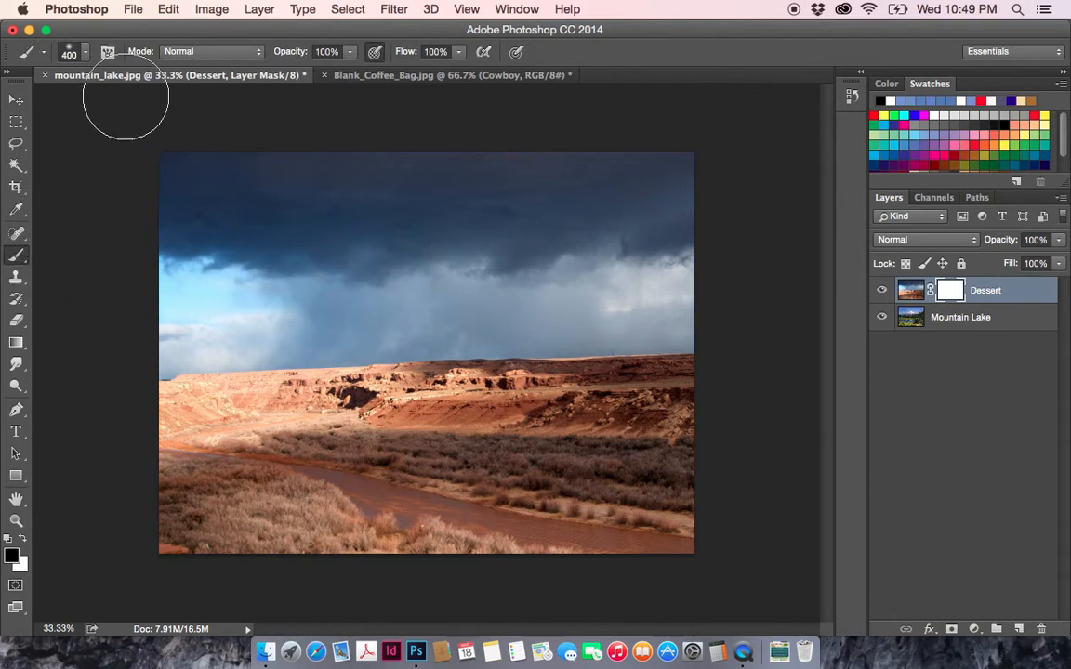
{"action": "left_click", "coordinate": [84, 54]}
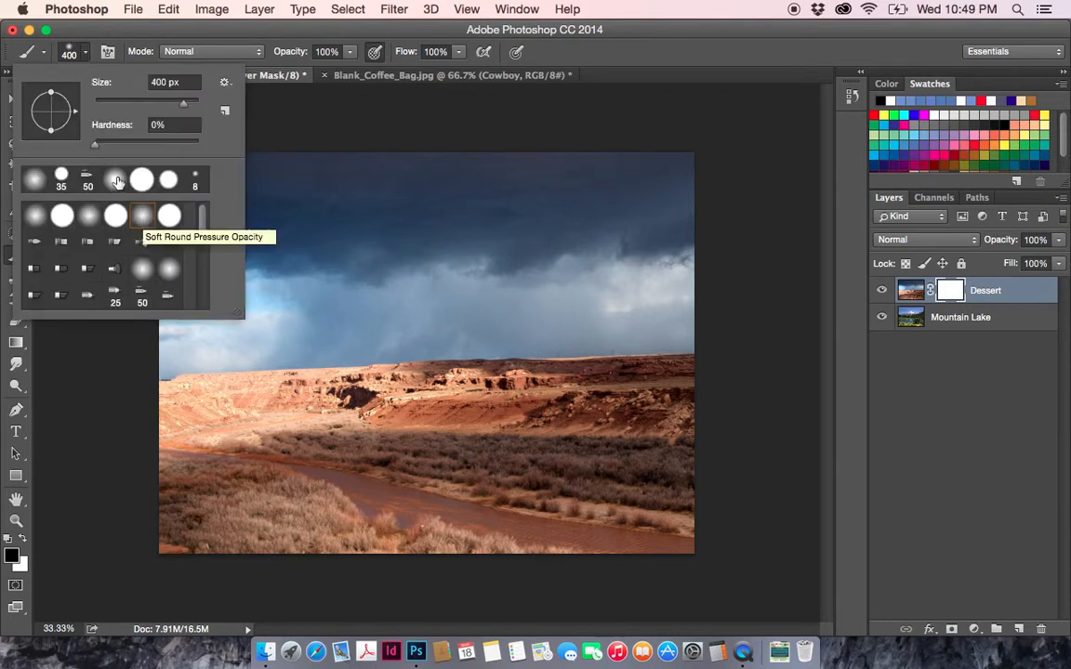
{"action": "left_click", "coordinate": [95, 144]}
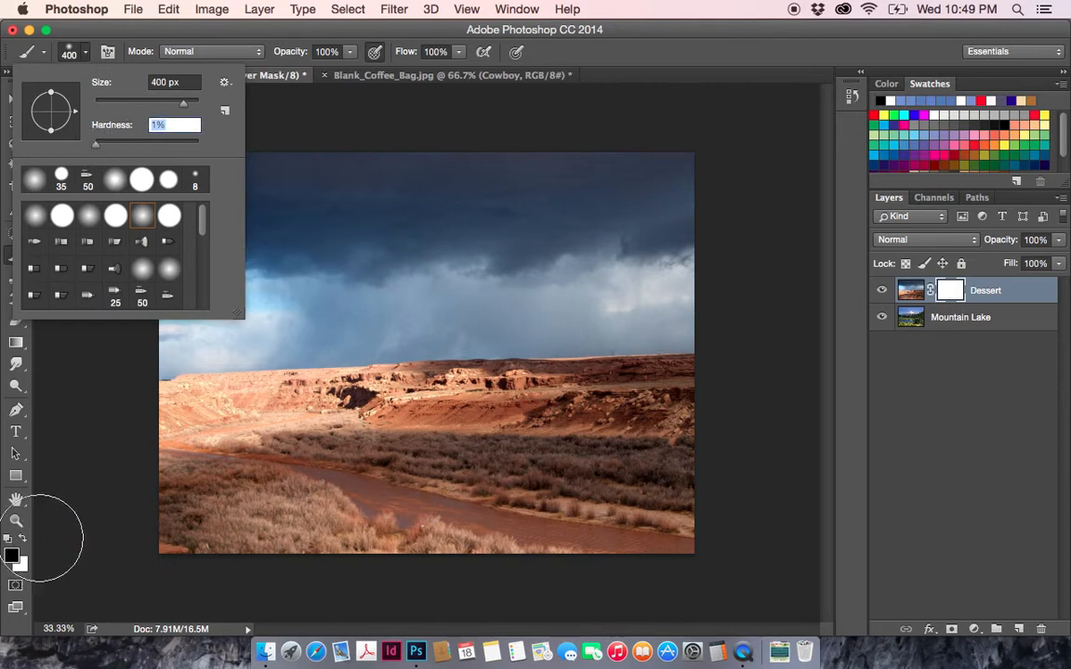
{"action": "left_click", "coordinate": [11, 558]}
{"action": "left_click", "coordinate": [11, 557]}
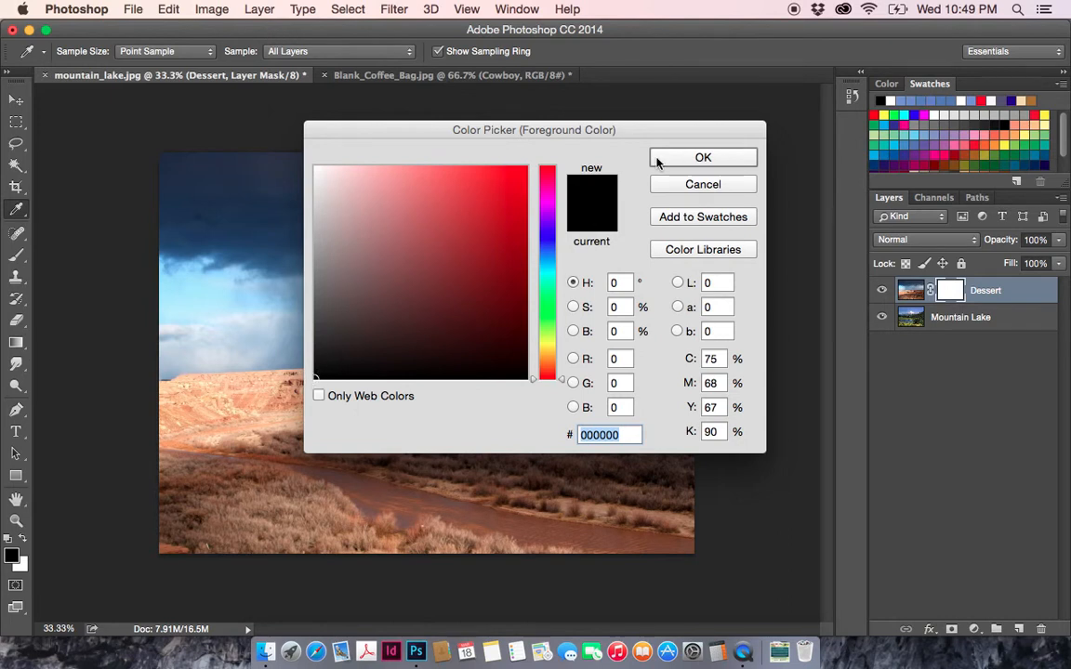
{"action": "left_click", "coordinate": [691, 159]}
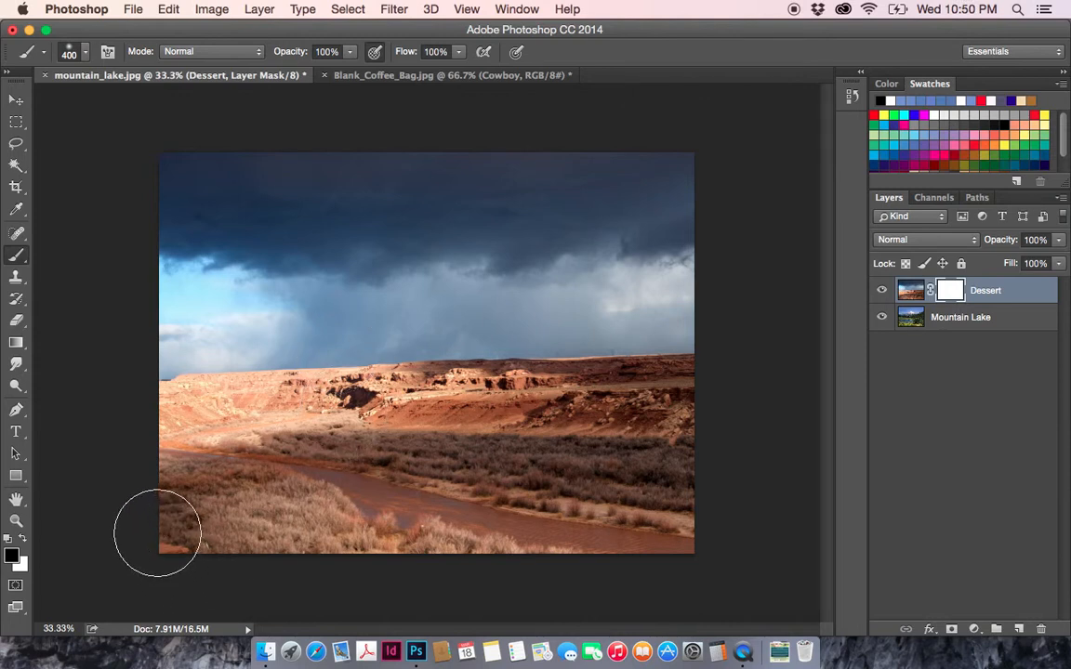
- Paint black on the Dessert layer's mask over the desert ground to reveal the lake, meadow, trees and lower mountains
{"action": "mouse_move", "coordinate": [157, 532]}
{"action": "left_mouse_down"}
{"action": "mouse_move", "coordinate": [231, 535]}
{"action": "mouse_move", "coordinate": [175, 530]}
{"action": "mouse_move", "coordinate": [693, 533]}
{"action": "mouse_move", "coordinate": [730, 524]}
{"action": "mouse_move", "coordinate": [737, 500]}
{"action": "mouse_move", "coordinate": [579, 521]}
{"action": "mouse_move", "coordinate": [371, 529]}
{"action": "mouse_move", "coordinate": [213, 518]}
{"action": "mouse_move", "coordinate": [189, 508]}
{"action": "mouse_move", "coordinate": [190, 494]}
{"action": "mouse_move", "coordinate": [237, 501]}
{"action": "mouse_move", "coordinate": [185, 506]}
{"action": "mouse_move", "coordinate": [181, 492]}
{"action": "mouse_move", "coordinate": [187, 470]}
{"action": "mouse_move", "coordinate": [196, 497]}
{"action": "mouse_move", "coordinate": [326, 494]}
{"action": "mouse_move", "coordinate": [321, 504]}
{"action": "mouse_move", "coordinate": [382, 469]}
{"action": "mouse_move", "coordinate": [456, 515]}
{"action": "mouse_move", "coordinate": [508, 502]}
{"action": "left_mouse_up"}
{"action": "mouse_move", "coordinate": [507, 502]}
{"action": "left_mouse_down"}
{"action": "mouse_move", "coordinate": [616, 514]}
{"action": "mouse_move", "coordinate": [607, 500]}
{"action": "mouse_move", "coordinate": [659, 466]}
{"action": "mouse_move", "coordinate": [556, 485]}
{"action": "mouse_move", "coordinate": [490, 449]}
{"action": "mouse_move", "coordinate": [545, 435]}
{"action": "mouse_move", "coordinate": [553, 446]}
{"action": "mouse_move", "coordinate": [564, 430]}
{"action": "mouse_move", "coordinate": [643, 444]}
{"action": "mouse_move", "coordinate": [687, 418]}
{"action": "mouse_move", "coordinate": [593, 442]}
{"action": "mouse_move", "coordinate": [486, 442]}
{"action": "mouse_move", "coordinate": [404, 417]}
{"action": "mouse_move", "coordinate": [311, 358]}
{"action": "mouse_move", "coordinate": [400, 432]}
{"action": "mouse_move", "coordinate": [292, 387]}
{"action": "mouse_move", "coordinate": [237, 388]}
{"action": "mouse_move", "coordinate": [223, 430]}
{"action": "mouse_move", "coordinate": [198, 415]}
{"action": "mouse_move", "coordinate": [163, 430]}
{"action": "mouse_move", "coordinate": [177, 443]}
{"action": "mouse_move", "coordinate": [401, 437]}
{"action": "mouse_move", "coordinate": [717, 375]}
{"action": "mouse_move", "coordinate": [207, 372]}
{"action": "mouse_move", "coordinate": [316, 372]}
{"action": "left_mouse_up"}
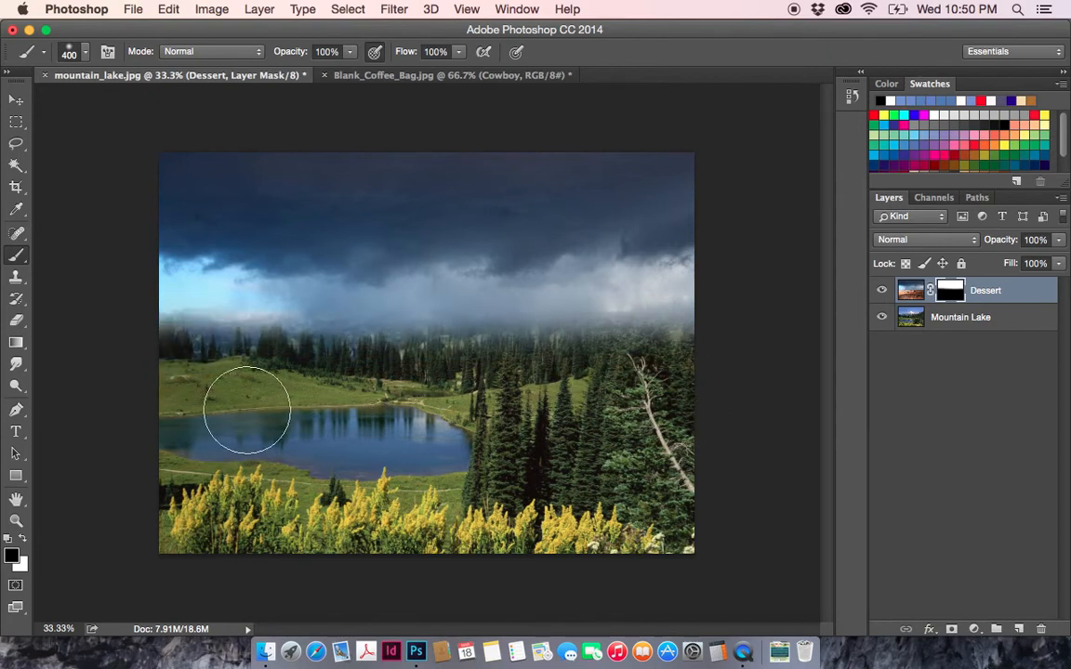
{"action": "mouse_move", "coordinate": [214, 381]}
{"action": "left_mouse_down"}
{"action": "mouse_move", "coordinate": [435, 350]}
{"action": "mouse_move", "coordinate": [432, 360]}
{"action": "mouse_move", "coordinate": [438, 347]}
{"action": "mouse_move", "coordinate": [404, 353]}
{"action": "mouse_move", "coordinate": [424, 339]}
{"action": "mouse_move", "coordinate": [420, 354]}
{"action": "mouse_move", "coordinate": [425, 332]}
{"action": "mouse_move", "coordinate": [389, 350]}
{"action": "mouse_move", "coordinate": [440, 329]}
{"action": "mouse_move", "coordinate": [496, 331]}
{"action": "mouse_move", "coordinate": [416, 344]}
{"action": "mouse_move", "coordinate": [409, 333]}
{"action": "mouse_move", "coordinate": [391, 345]}
{"action": "mouse_move", "coordinate": [358, 340]}
{"action": "left_mouse_up"}
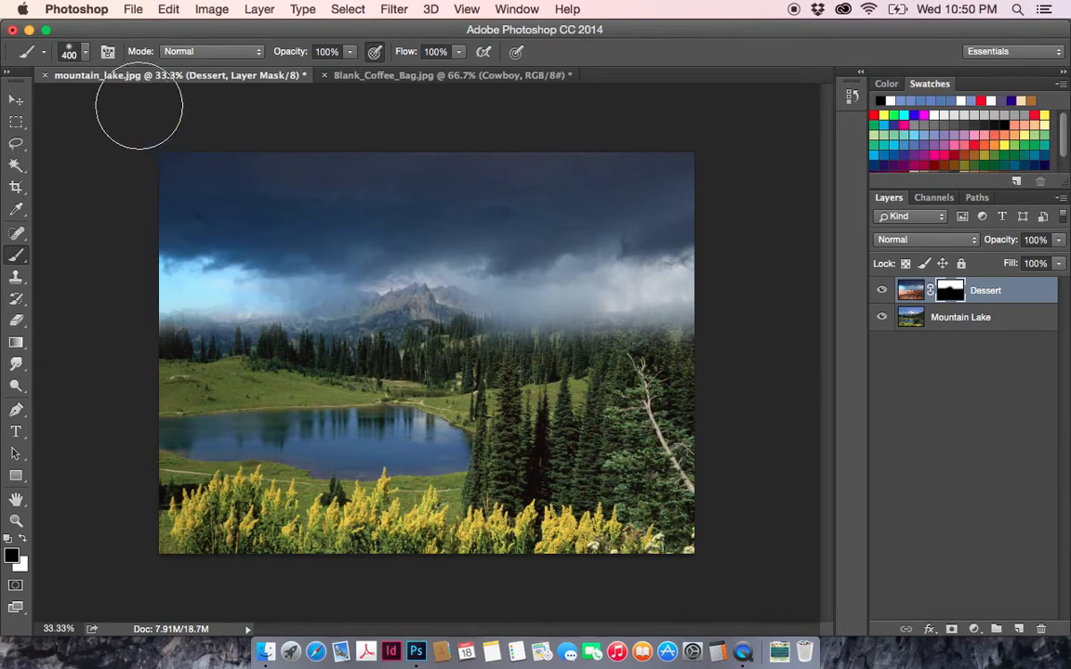
- Set the brush size to 200 px and its hardness to 0%
{"action": "left_click", "coordinate": [86, 53]}
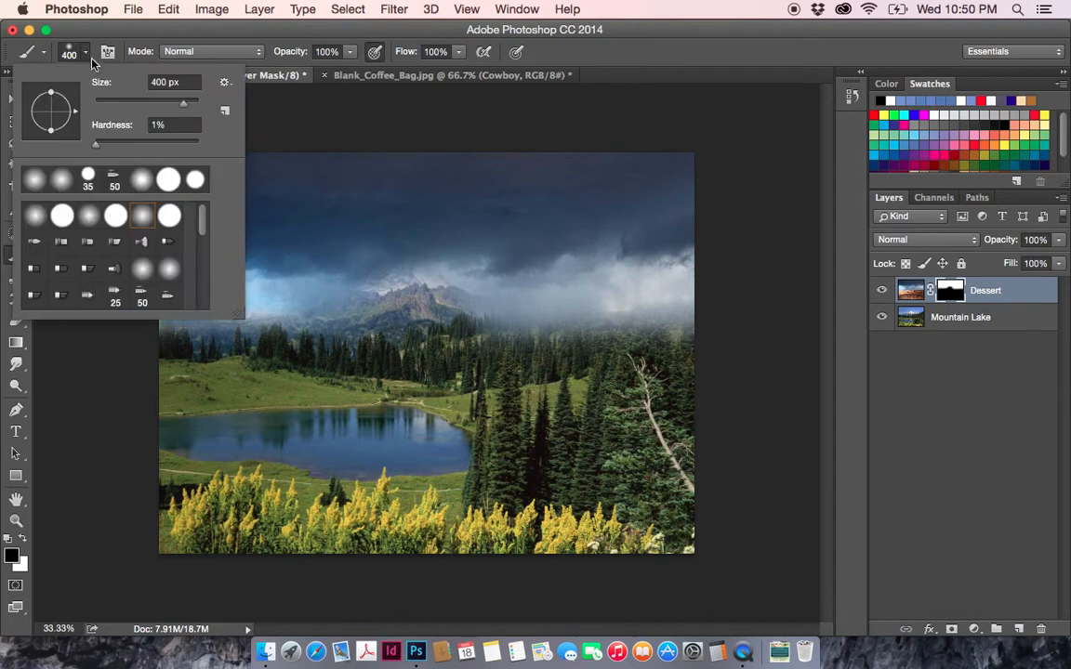
{"action": "left_click", "coordinate": [139, 102]}
{"action": "double_click", "coordinate": [157, 82]}
{"action": "type", "text": "20"}
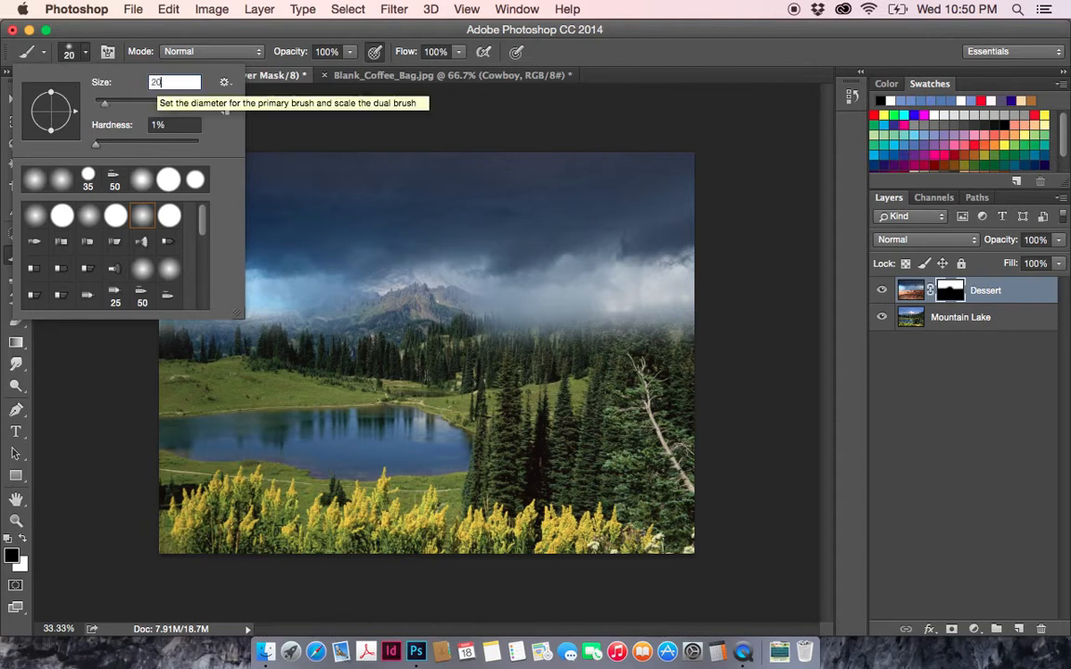
{"action": "type", "text": "0"}
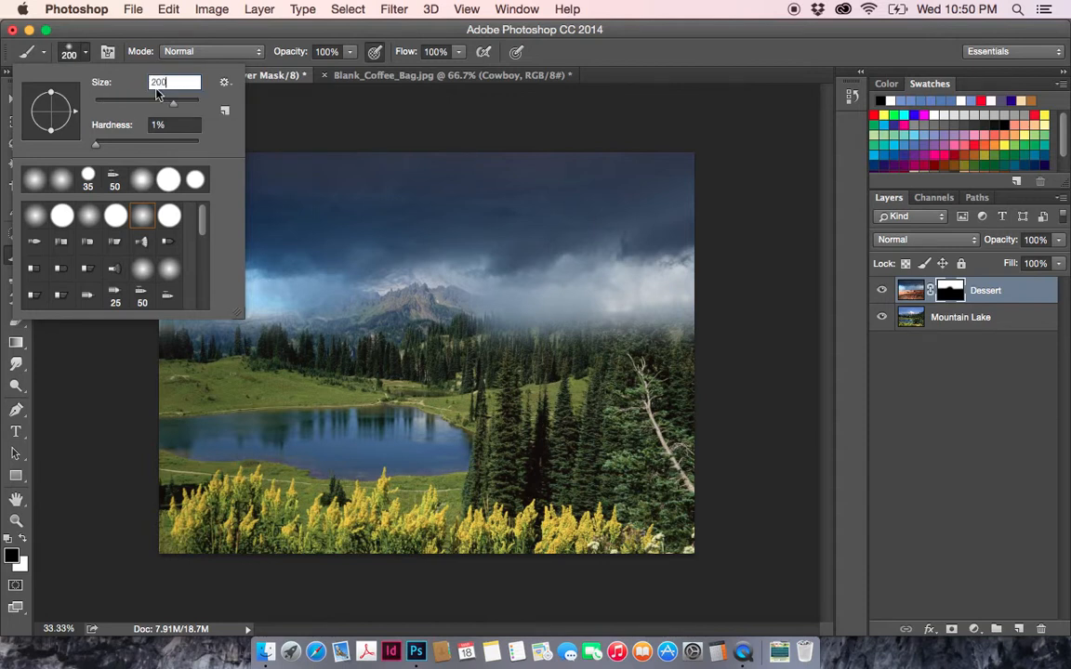
{"action": "left_click_drag", "start_coordinate": [99, 145], "coordinate": [88, 149]}
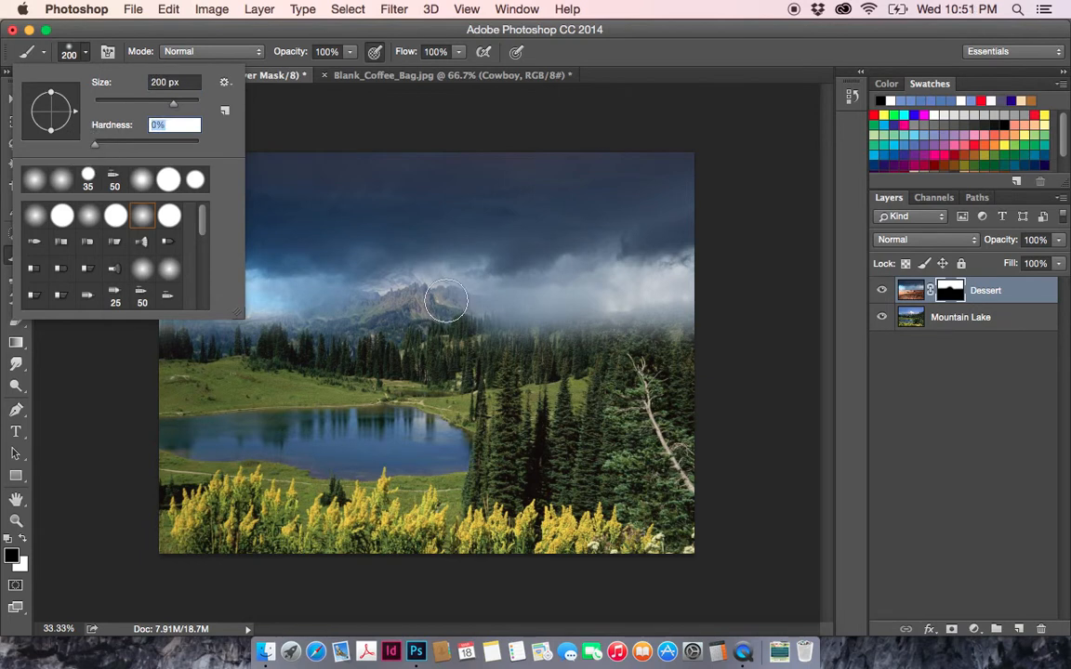
{"action": "key", "text": "Return"}
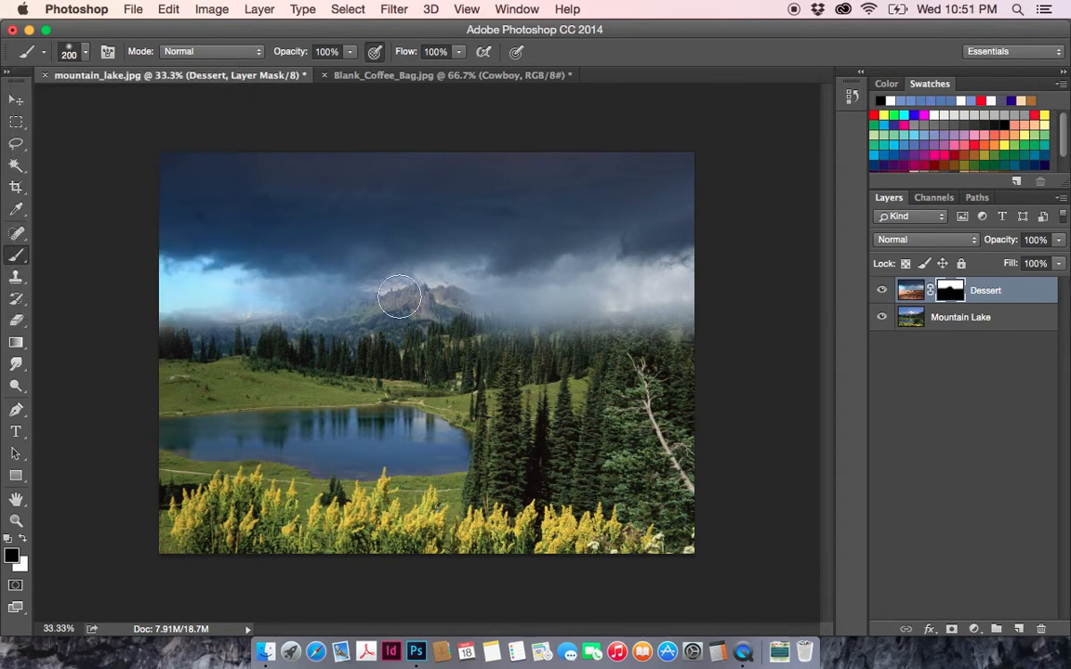
- Paint black on the Dessert layer's mask along the horizon to reveal the snowy peak, mountain ridges and treetops
{"action": "mouse_move", "coordinate": [389, 304]}
{"action": "left_mouse_down"}
{"action": "mouse_move", "coordinate": [415, 297]}
{"action": "mouse_move", "coordinate": [398, 304]}
{"action": "mouse_move", "coordinate": [381, 283]}
{"action": "mouse_move", "coordinate": [378, 306]}
{"action": "mouse_move", "coordinate": [333, 313]}
{"action": "mouse_move", "coordinate": [318, 296]}
{"action": "mouse_move", "coordinate": [271, 304]}
{"action": "mouse_move", "coordinate": [163, 280]}
{"action": "mouse_move", "coordinate": [239, 287]}
{"action": "mouse_move", "coordinate": [263, 304]}
{"action": "mouse_move", "coordinate": [323, 303]}
{"action": "mouse_move", "coordinate": [398, 282]}
{"action": "mouse_move", "coordinate": [441, 305]}
{"action": "mouse_move", "coordinate": [182, 313]}
{"action": "mouse_move", "coordinate": [474, 335]}
{"action": "mouse_move", "coordinate": [602, 311]}
{"action": "mouse_move", "coordinate": [683, 323]}
{"action": "mouse_move", "coordinate": [511, 330]}
{"action": "mouse_move", "coordinate": [444, 306]}
{"action": "mouse_move", "coordinate": [569, 293]}
{"action": "mouse_move", "coordinate": [561, 298]}
{"action": "mouse_move", "coordinate": [614, 271]}
{"action": "mouse_move", "coordinate": [689, 284]}
{"action": "mouse_move", "coordinate": [677, 280]}
{"action": "mouse_move", "coordinate": [693, 268]}
{"action": "mouse_move", "coordinate": [483, 296]}
{"action": "mouse_move", "coordinate": [549, 318]}
{"action": "mouse_move", "coordinate": [525, 315]}
{"action": "left_mouse_up"}
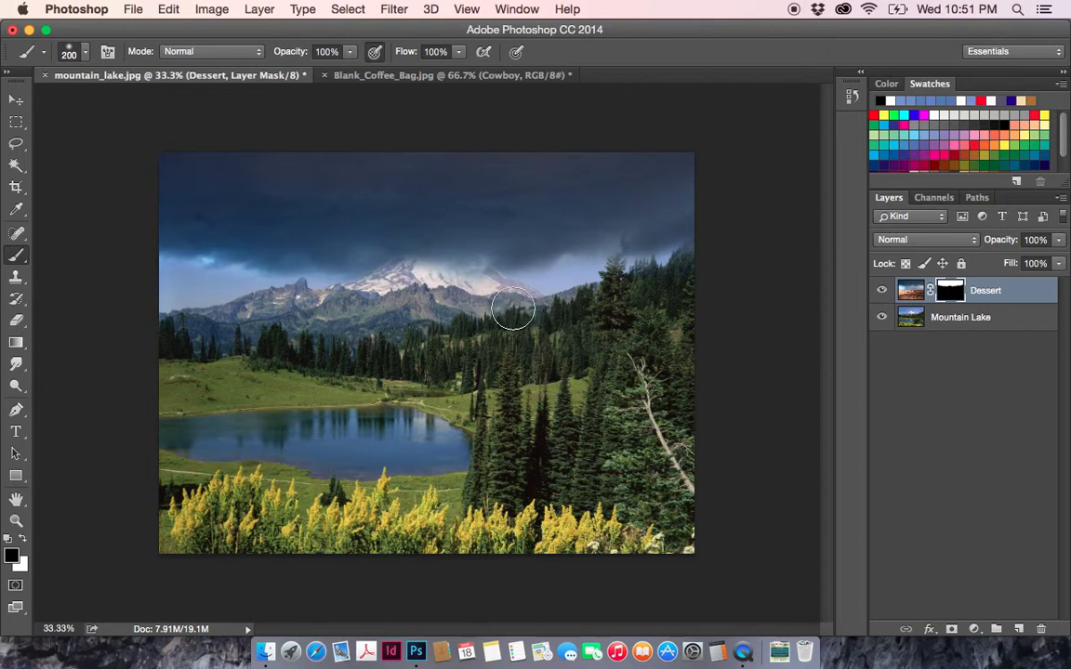
{"action": "mouse_move", "coordinate": [514, 306]}
{"action": "left_mouse_down"}
{"action": "mouse_move", "coordinate": [466, 276]}
{"action": "mouse_move", "coordinate": [367, 258]}
{"action": "left_mouse_up"}
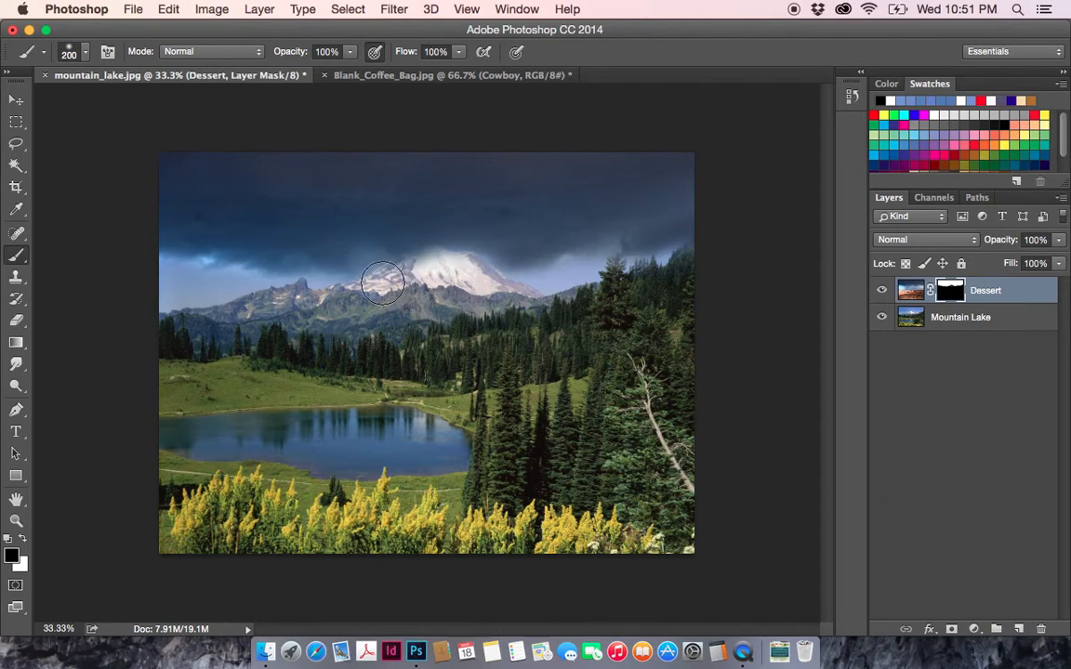
{"action": "mouse_move", "coordinate": [360, 304]}
{"action": "left_mouse_down"}
{"action": "mouse_move", "coordinate": [406, 270]}
{"action": "mouse_move", "coordinate": [461, 270]}
{"action": "mouse_move", "coordinate": [549, 314]}
{"action": "mouse_move", "coordinate": [480, 288]}
{"action": "mouse_move", "coordinate": [468, 271]}
{"action": "mouse_move", "coordinate": [411, 271]}
{"action": "mouse_move", "coordinate": [349, 306]}
{"action": "left_mouse_up"}
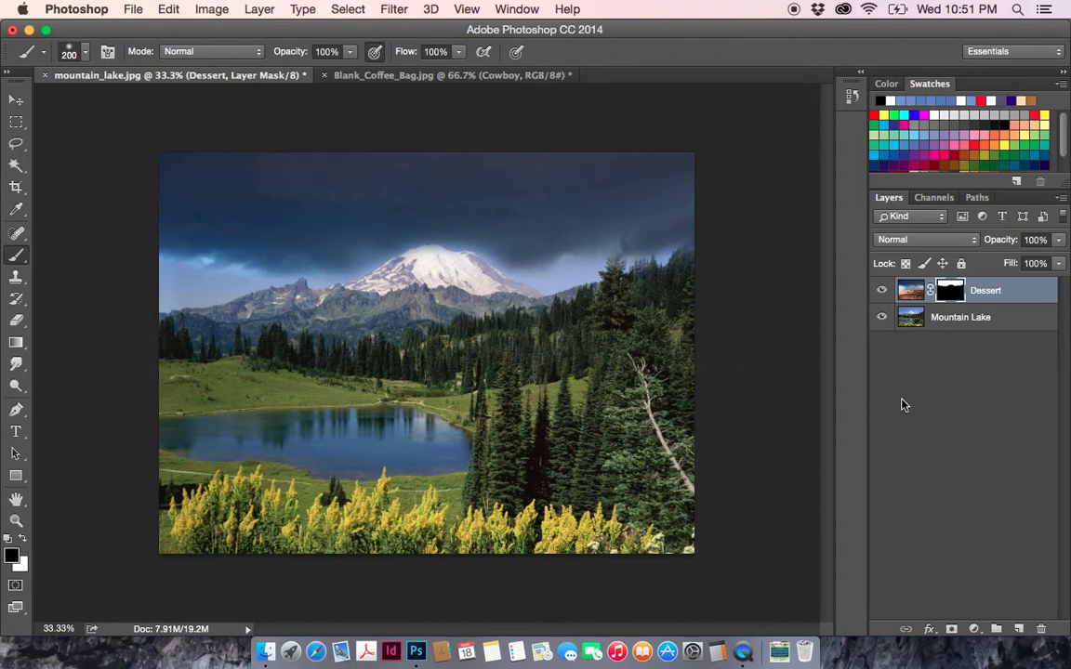
{"action": "mouse_move", "coordinate": [244, 304]}
{"action": "left_mouse_down"}
{"action": "mouse_move", "coordinate": [188, 290]}
{"action": "mouse_move", "coordinate": [196, 300]}
{"action": "left_mouse_up"}
{"action": "left_click", "coordinate": [931, 292]}
- Try the Multiply, Color Burn and Screen blending modes on the Dessert layer
{"action": "left_click", "coordinate": [971, 240]}
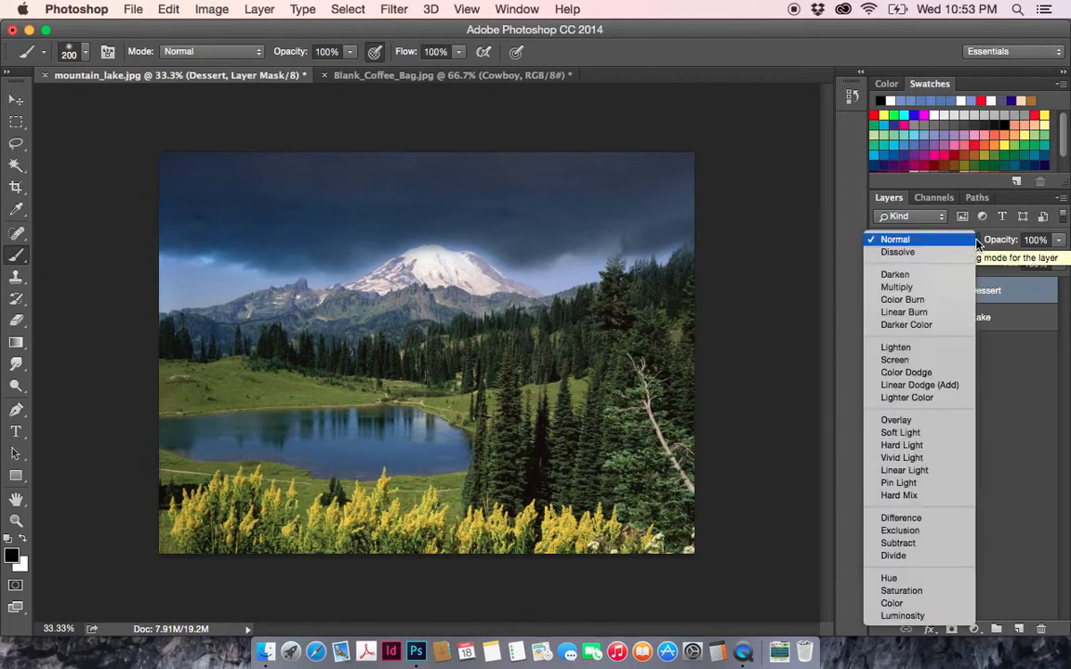
{"action": "left_click", "coordinate": [929, 288]}
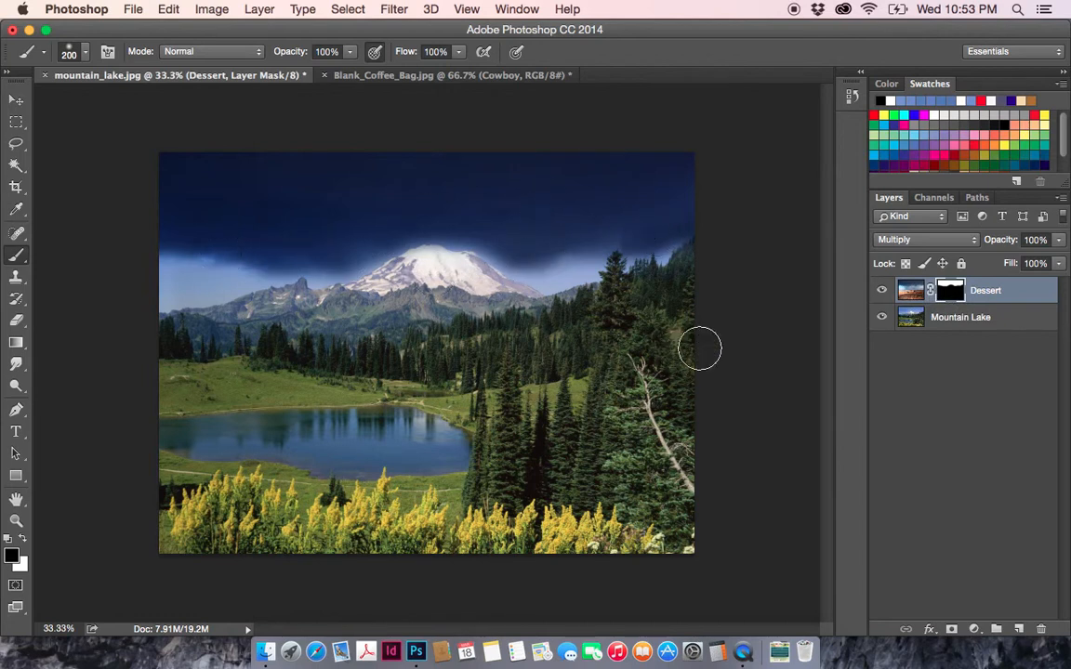
{"action": "left_click", "coordinate": [927, 244]}
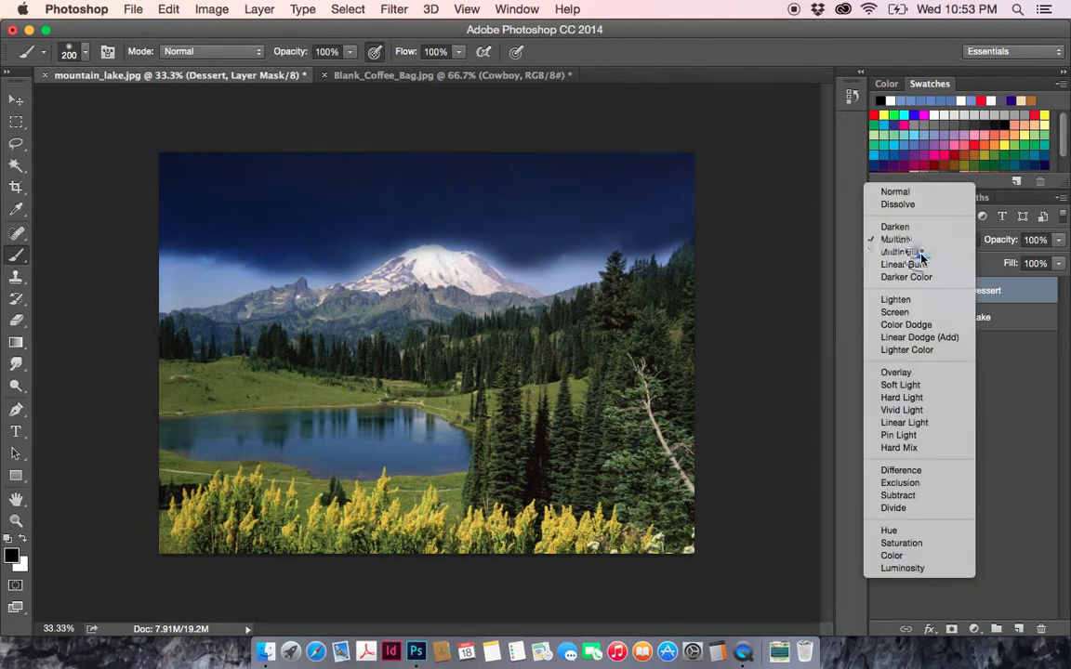
{"action": "left_click", "coordinate": [923, 254]}
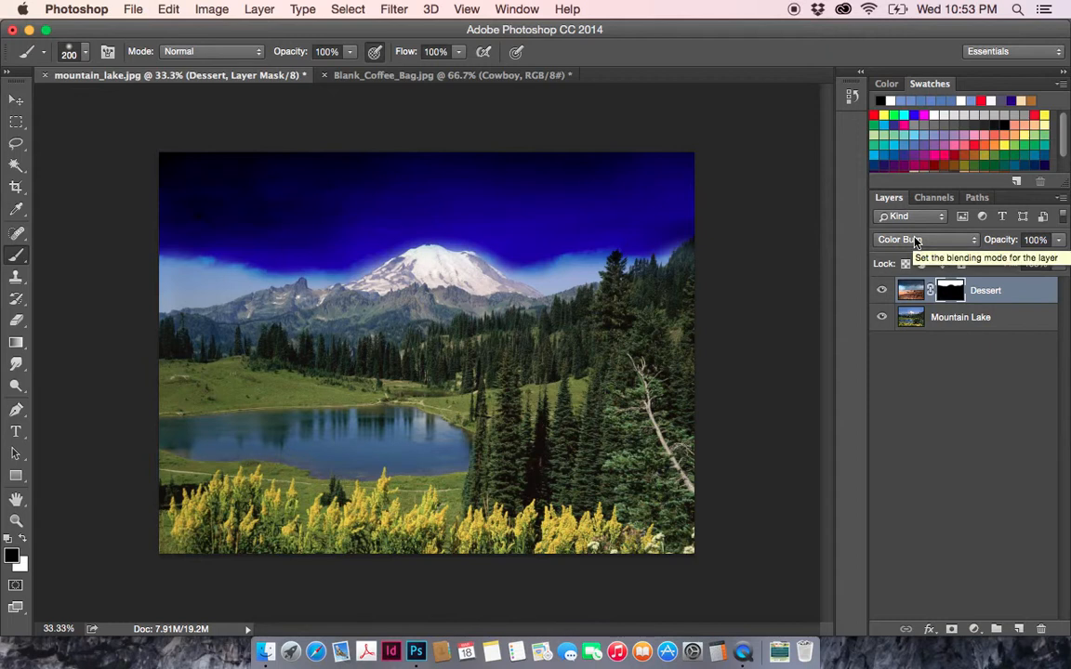
{"action": "left_click", "coordinate": [916, 242]}
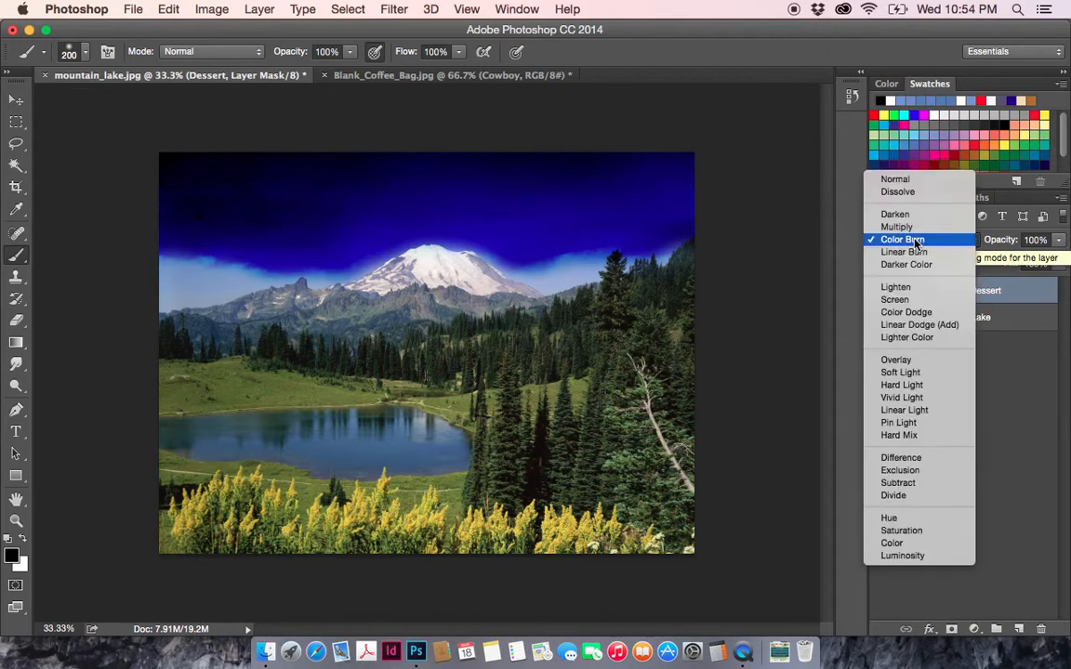
{"action": "left_click", "coordinate": [906, 301]}
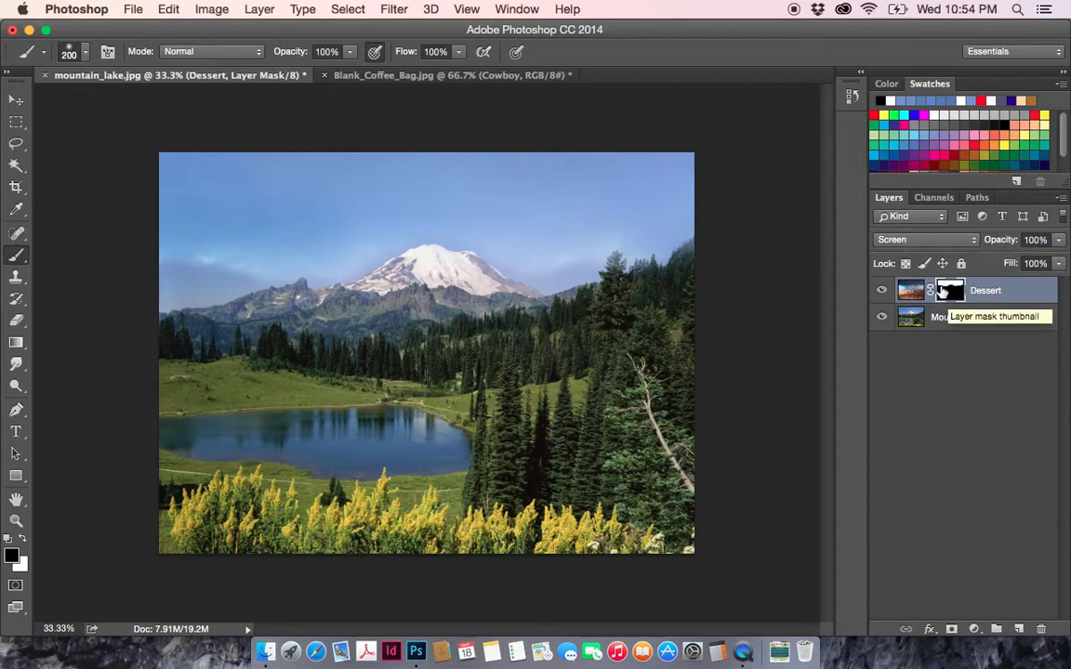
- Set the Dessert layer's blending mode to Overlay
{"action": "left_click", "coordinate": [891, 242]}
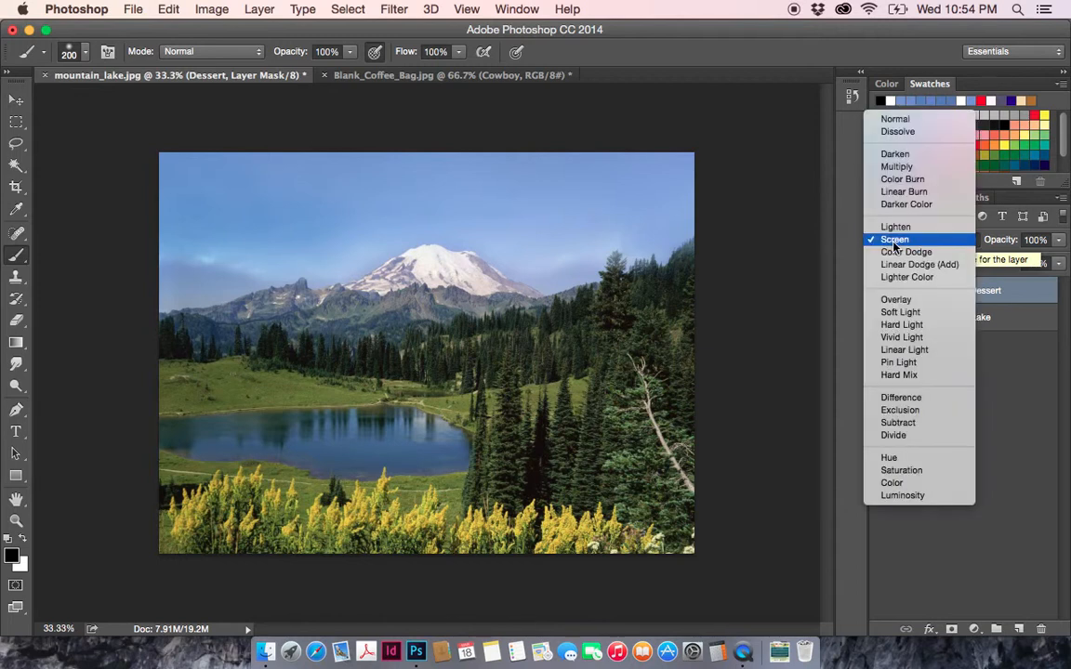
{"action": "left_click", "coordinate": [896, 300]}
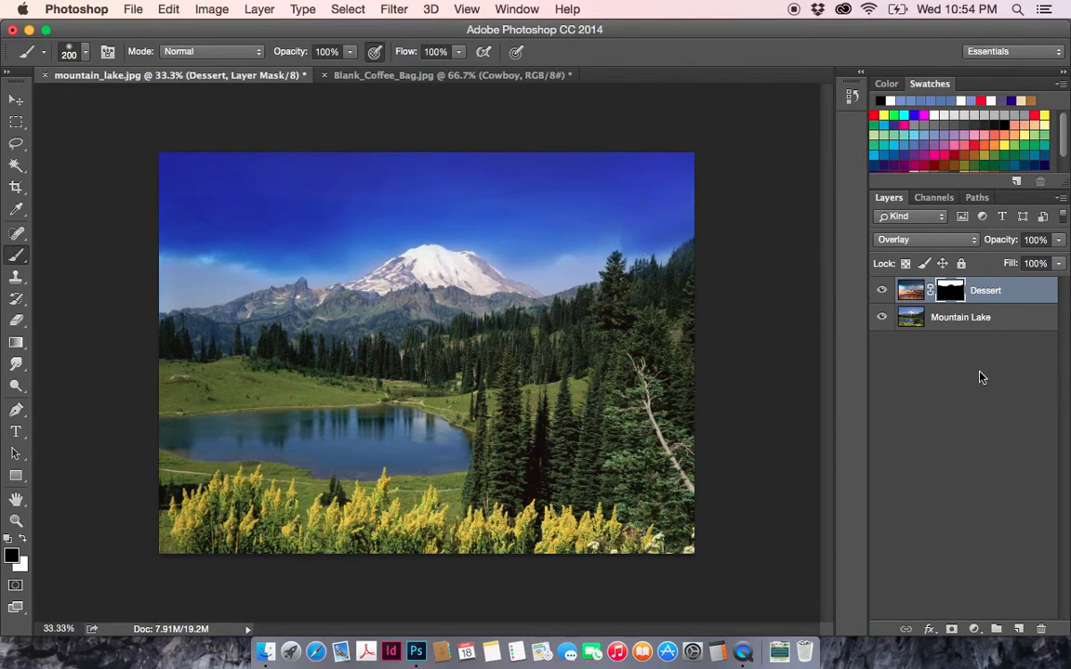
- Compare the Normal and Overlay blending modes on the Dessert layer, ending on Overlay
{"action": "left_click", "coordinate": [923, 239]}
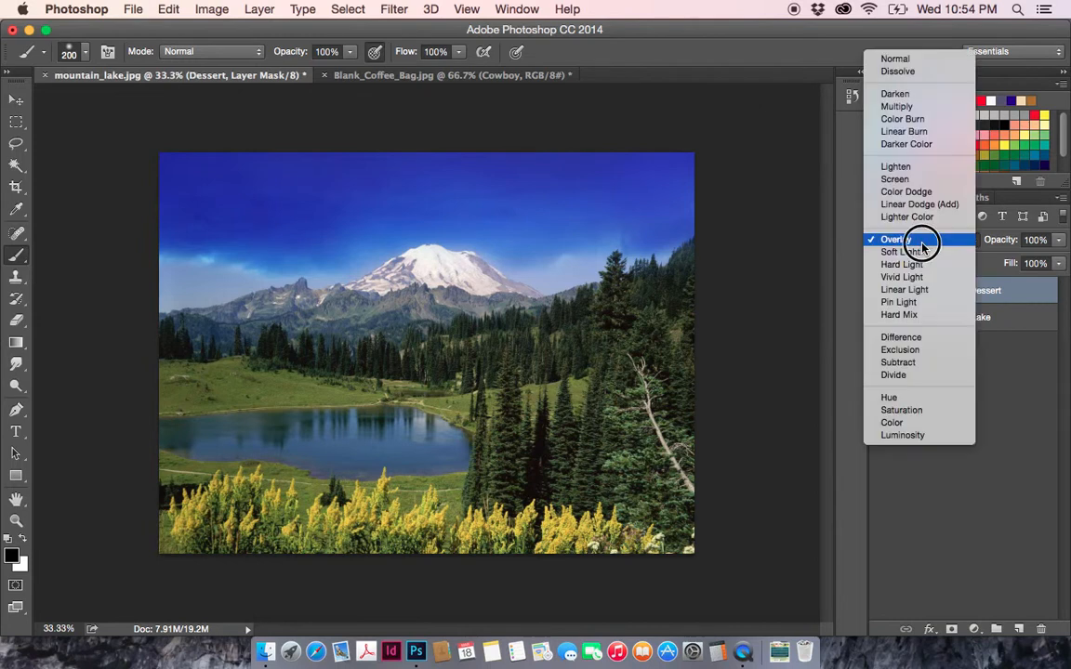
{"action": "left_click", "coordinate": [908, 59]}
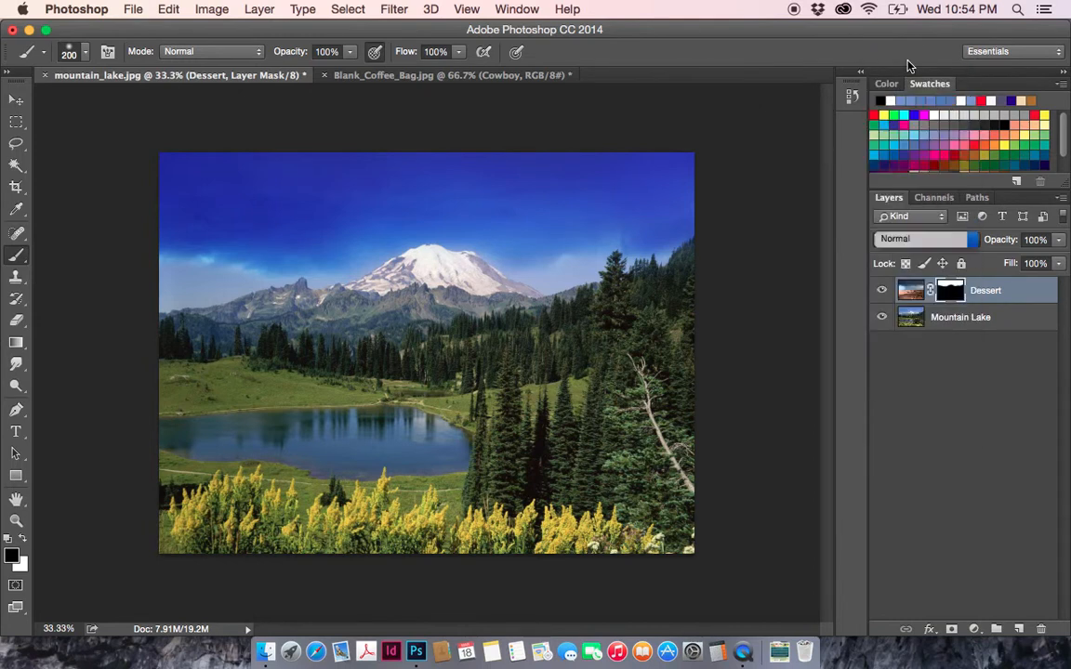
{"action": "left_click", "coordinate": [901, 240]}
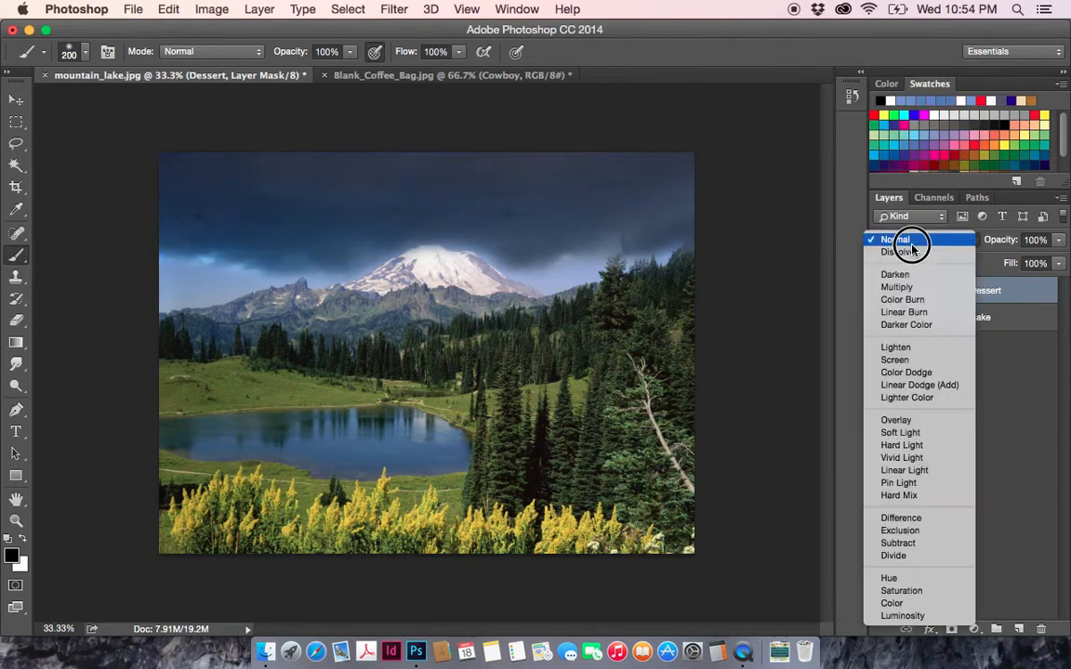
{"action": "left_click", "coordinate": [902, 420]}
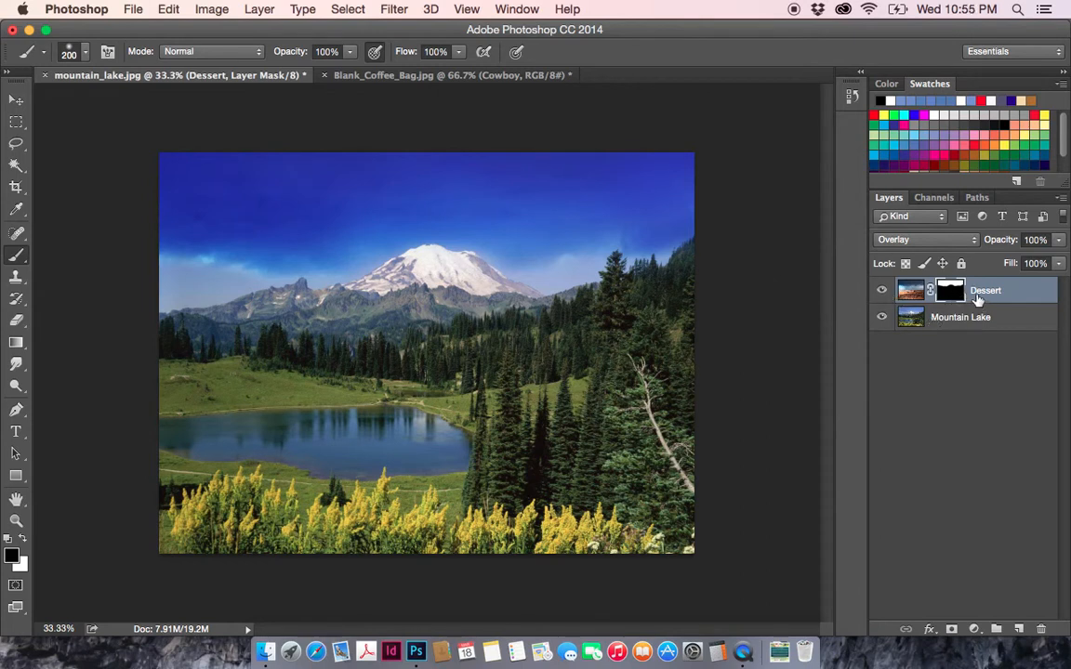
- Toggle the Dessert layer's visibility to compare the mountain lake photo with and without the blended sky
{"action": "left_click", "coordinate": [883, 293]}
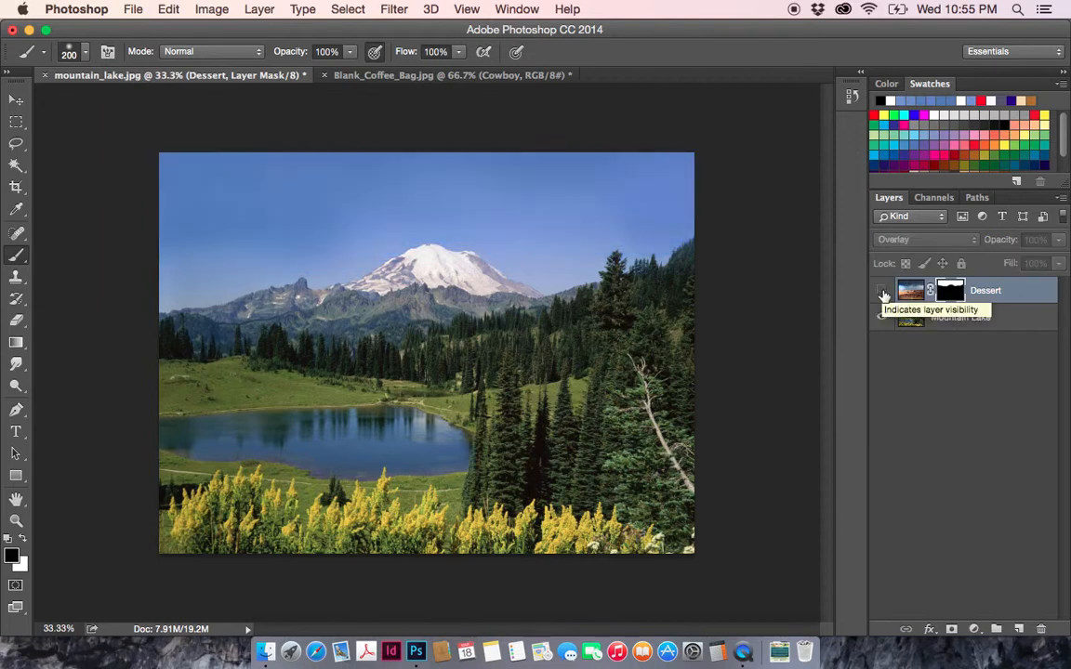
{"action": "left_click", "coordinate": [883, 294]}
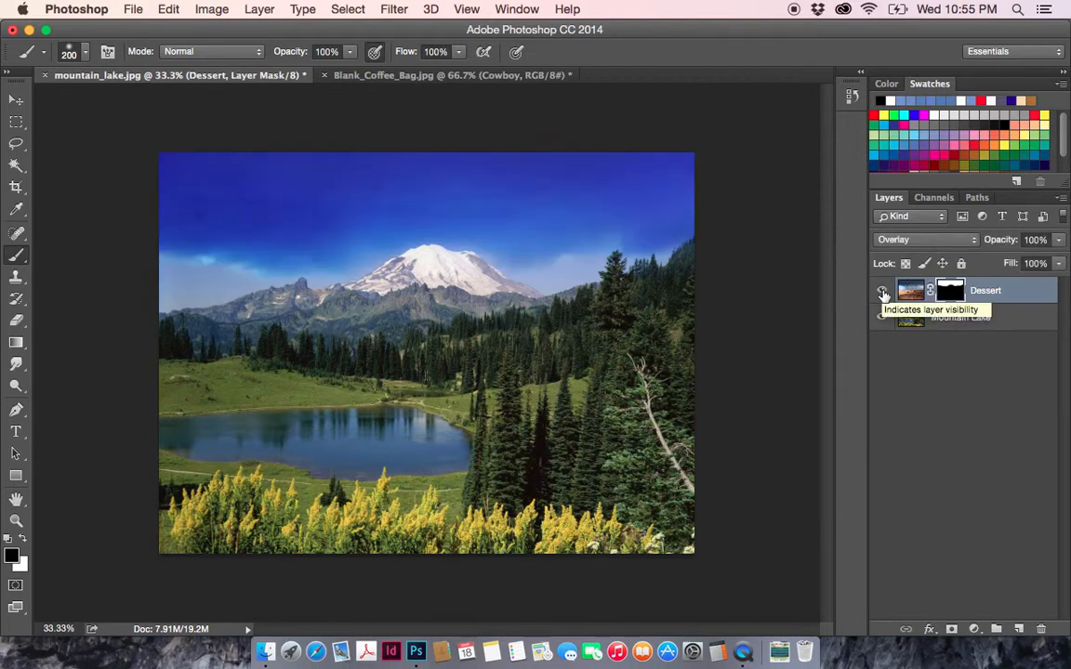
{"action": "left_click", "coordinate": [883, 293]}
{"action": "left_click", "coordinate": [883, 294]}
{"action": "left_click", "coordinate": [883, 294]}
{"action": "left_click", "coordinate": [883, 294]}
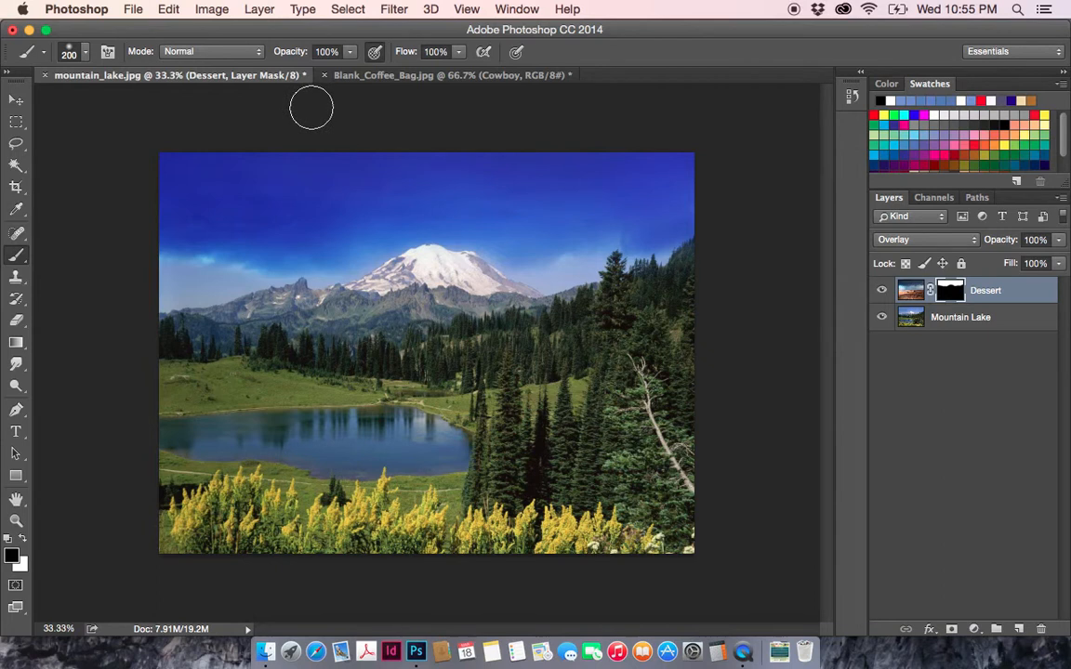
- Switch to the Blank_Coffee_Bag.jpg document and activate the Move tool
{"action": "left_click", "coordinate": [386, 76]}
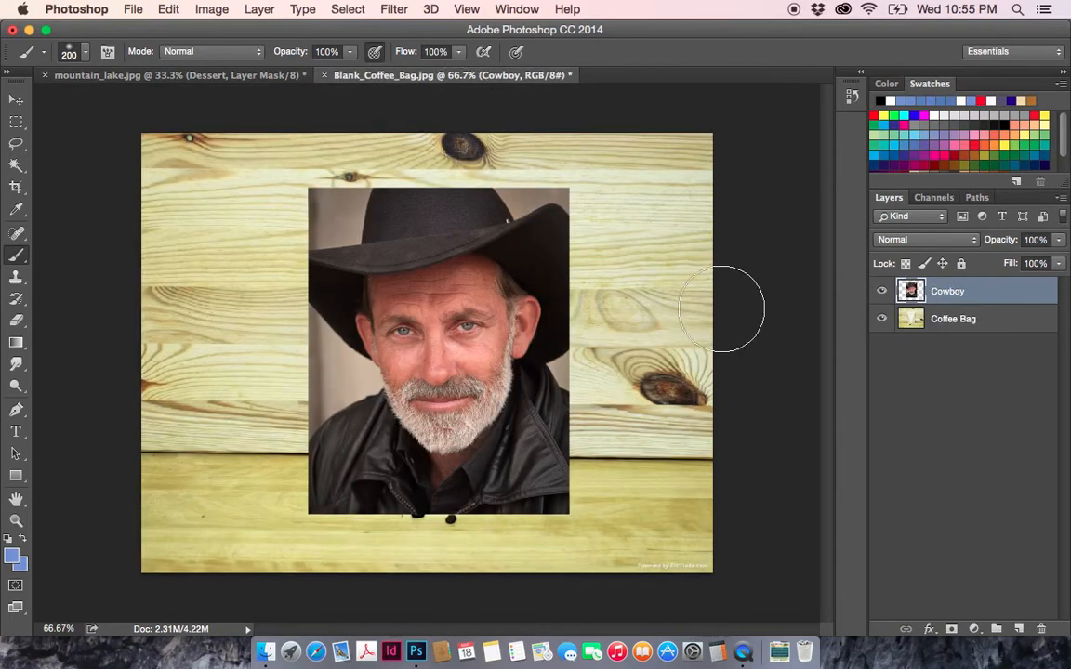
{"action": "left_click", "coordinate": [22, 103]}
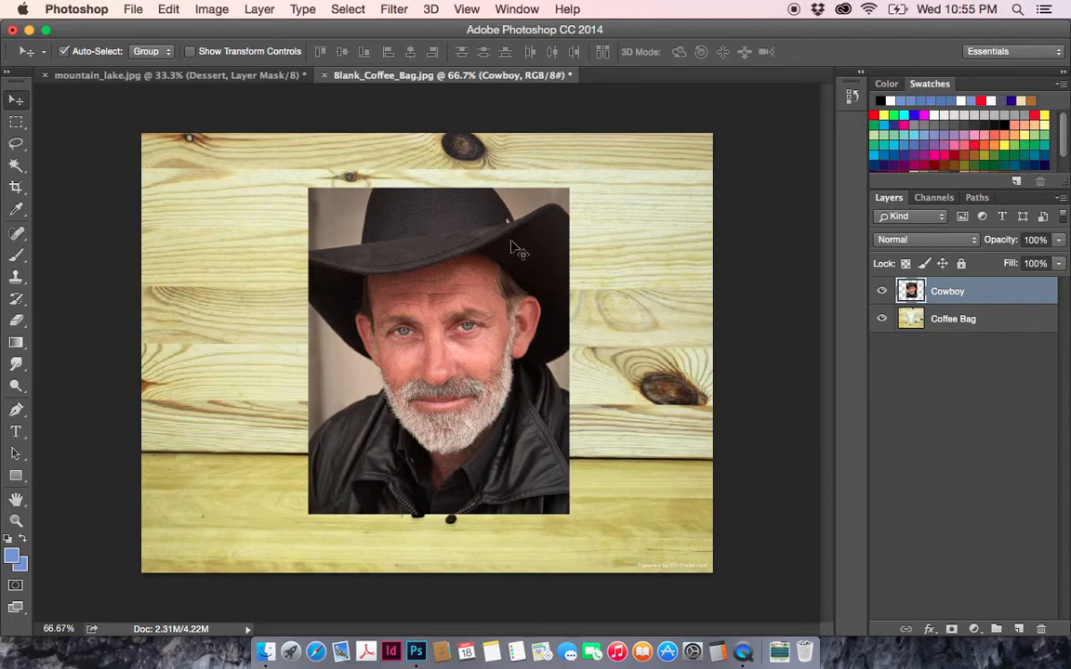
- Toggle the Cowboy layer's visibility to examine the blank coffee bag underneath, leaving the layer shown
{"action": "left_click", "coordinate": [882, 294]}
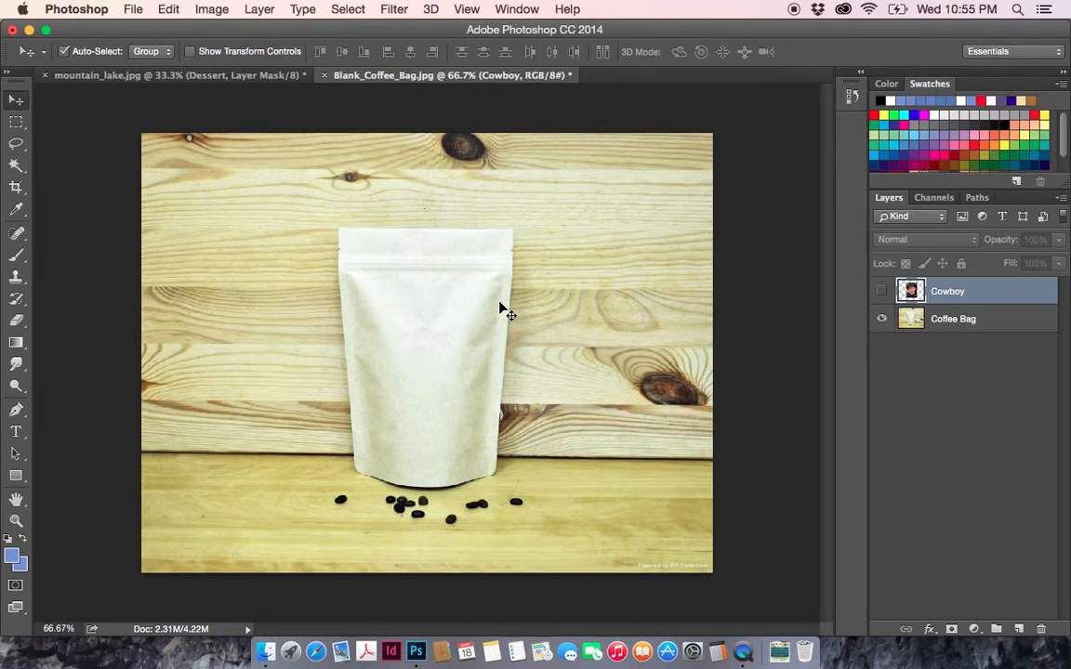
{"action": "left_click", "coordinate": [882, 292]}
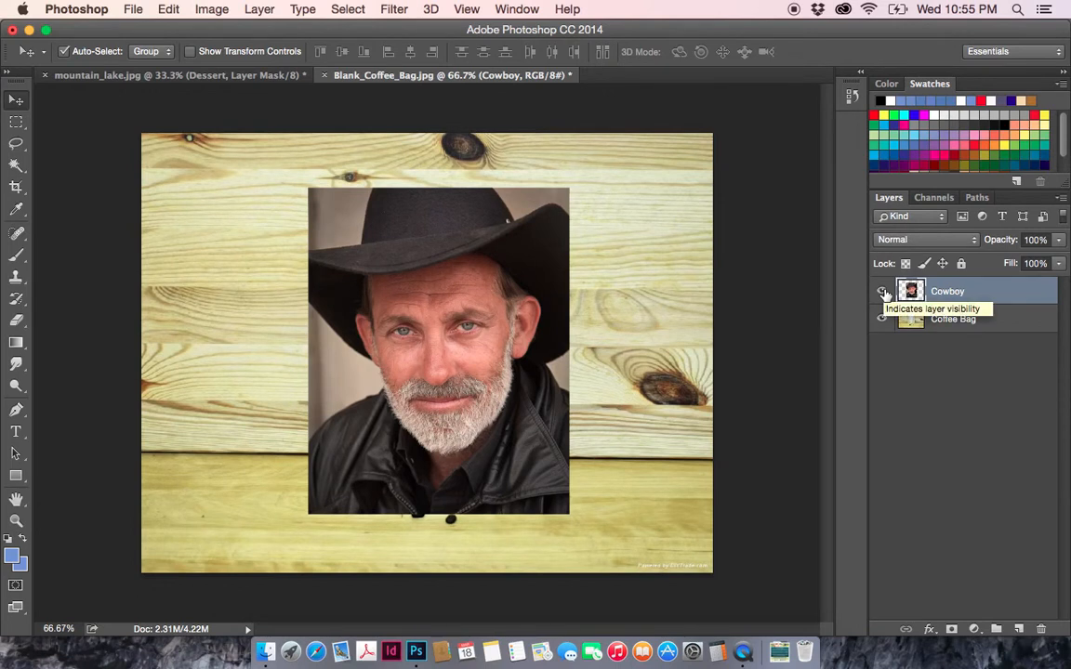
{"action": "left_click", "coordinate": [882, 292]}
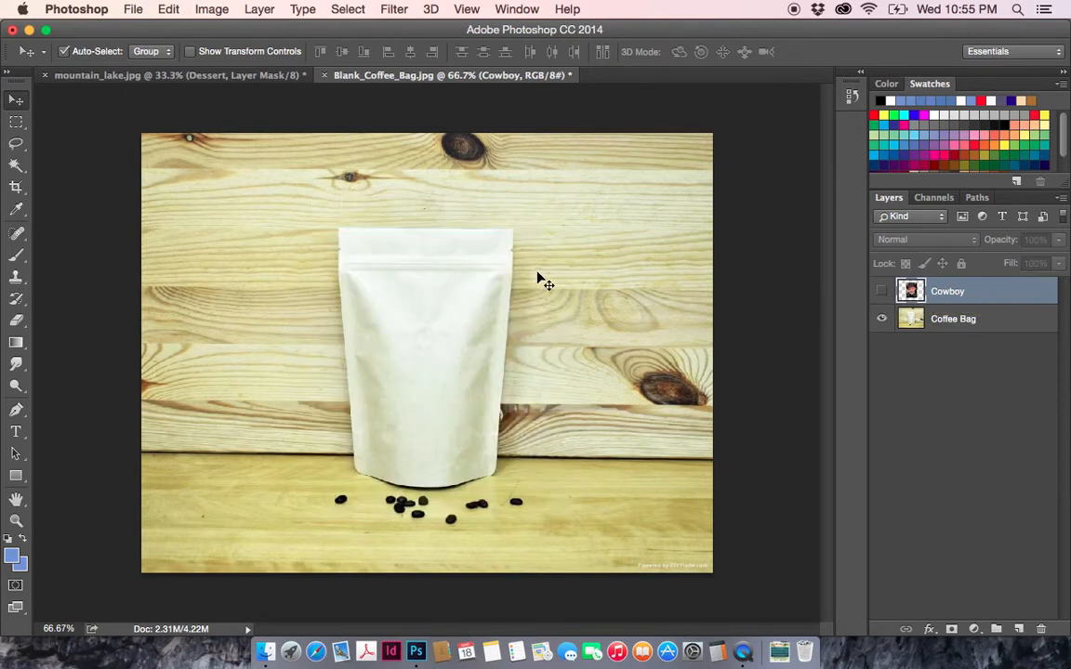
{"action": "left_click", "coordinate": [882, 292]}
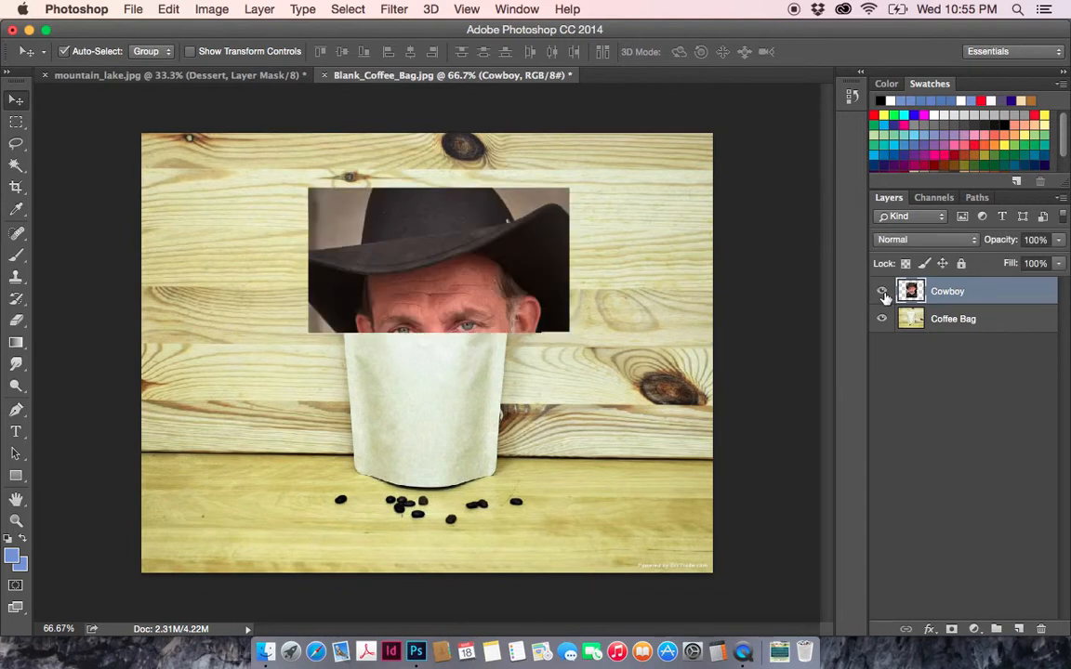
{"action": "left_click", "coordinate": [882, 291]}
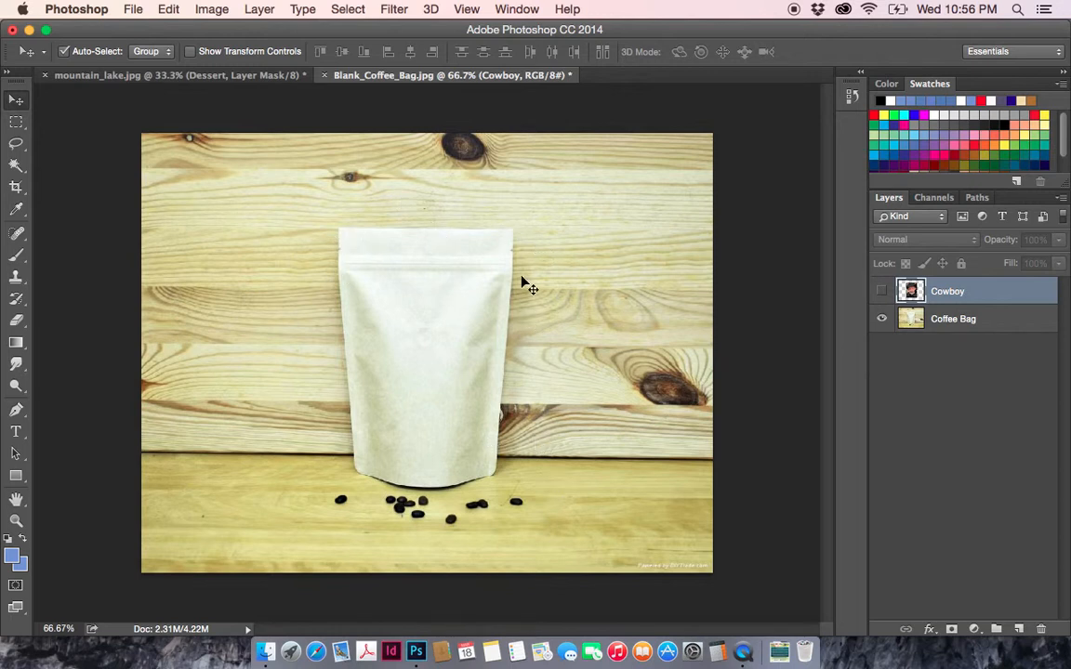
{"action": "left_click", "coordinate": [882, 294]}
{"action": "left_click", "coordinate": [881, 293]}
{"action": "left_click", "coordinate": [882, 291]}
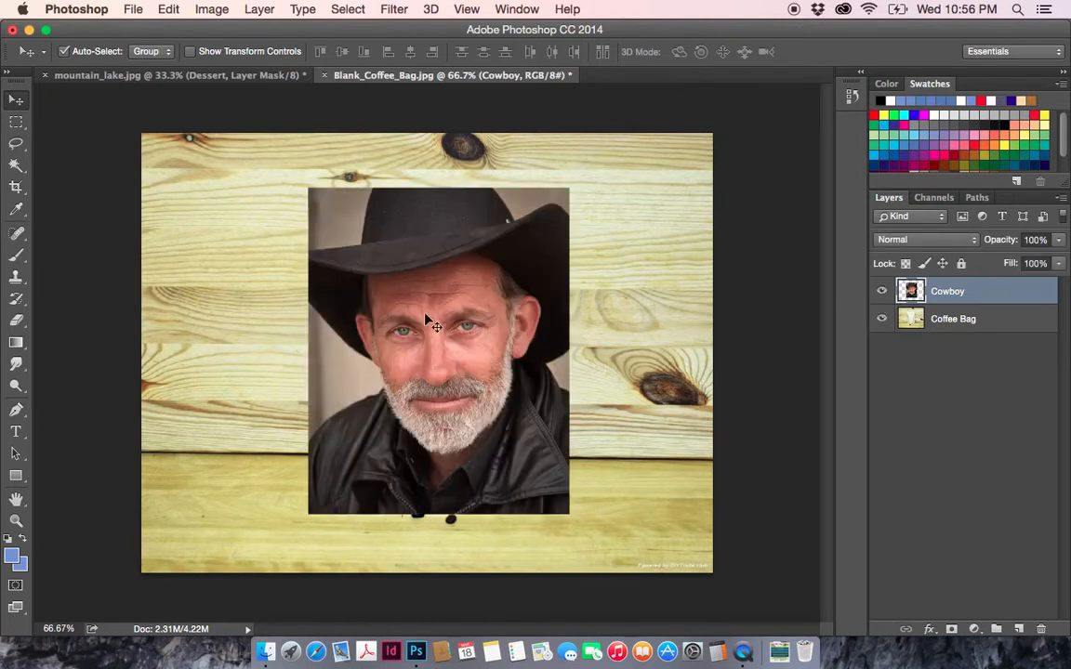
{"action": "left_click", "coordinate": [882, 291]}
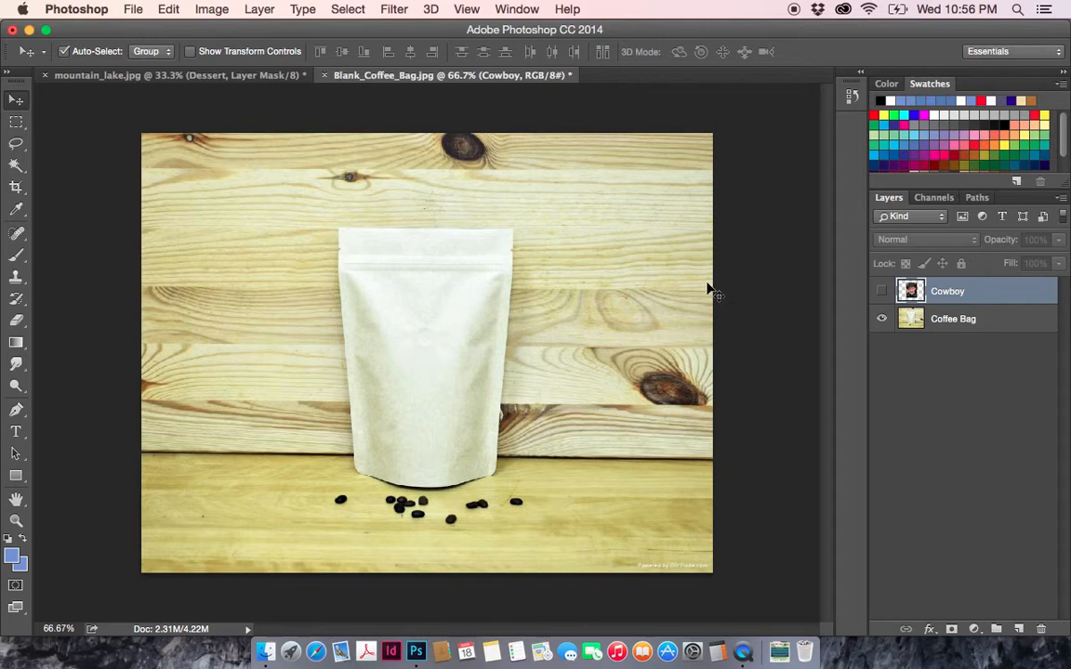
{"action": "left_click", "coordinate": [882, 294]}
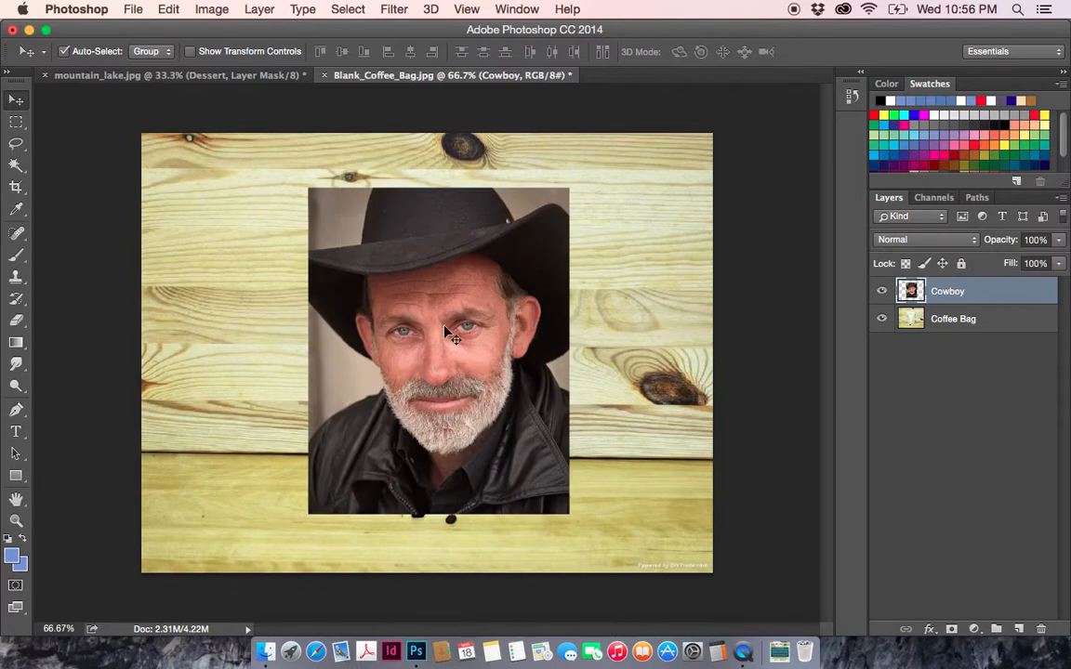
{"action": "left_click", "coordinate": [882, 294]}
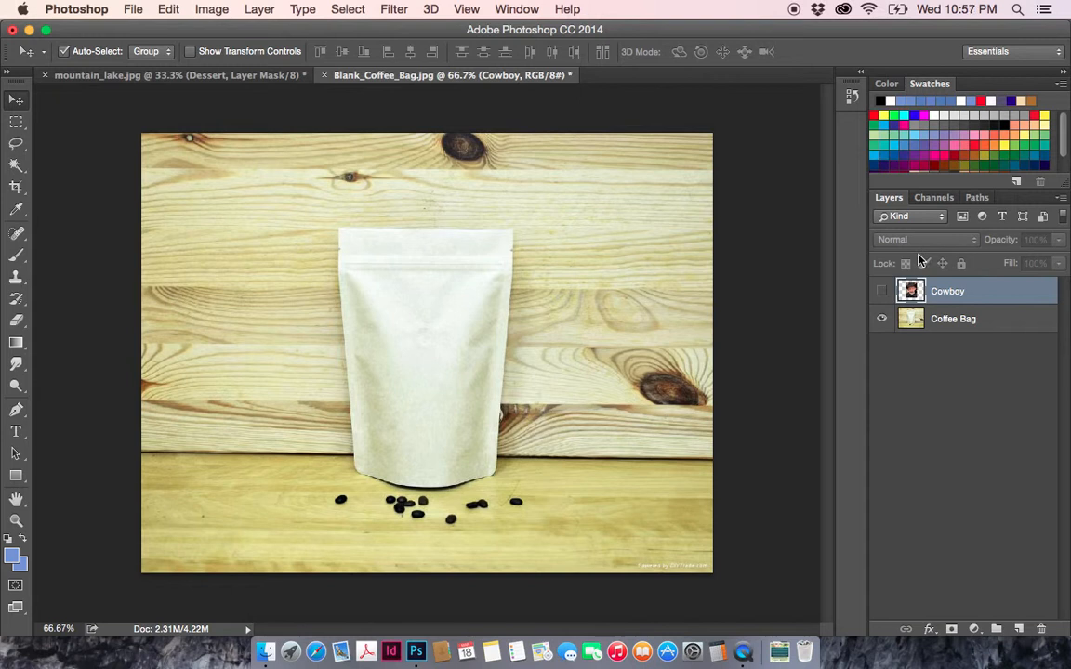
{"action": "left_click", "coordinate": [881, 290]}
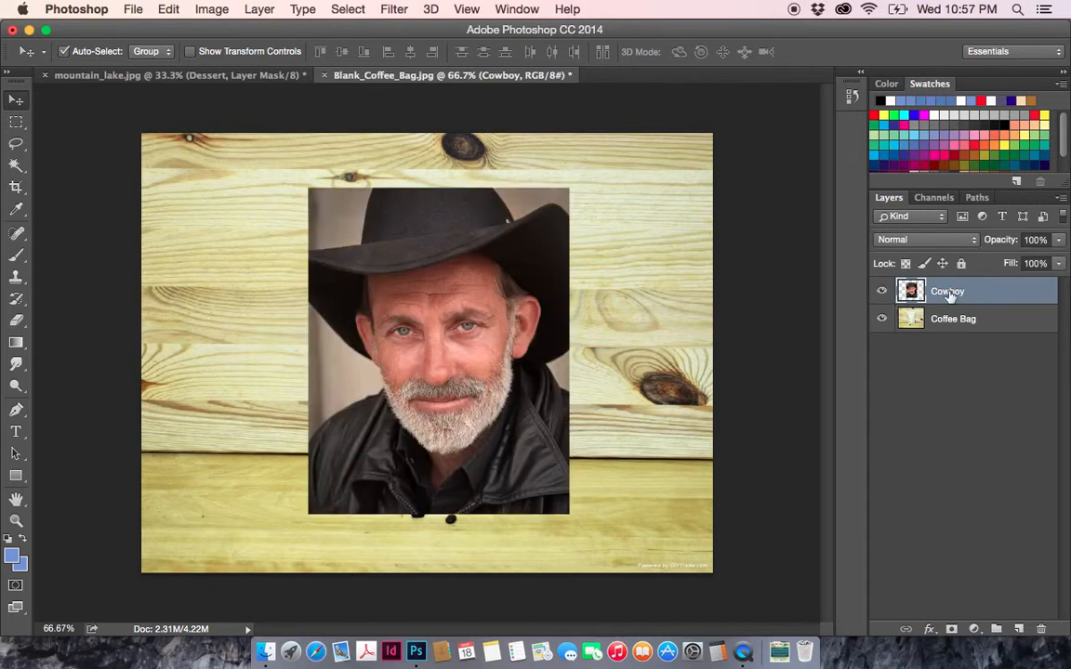
- Set the Cowboy layer's opacity to 50% and move the portrait so the face lies over the coffee bag
{"action": "left_click", "coordinate": [916, 291]}
{"action": "left_click_drag", "start_coordinate": [482, 259], "coordinate": [487, 264]}
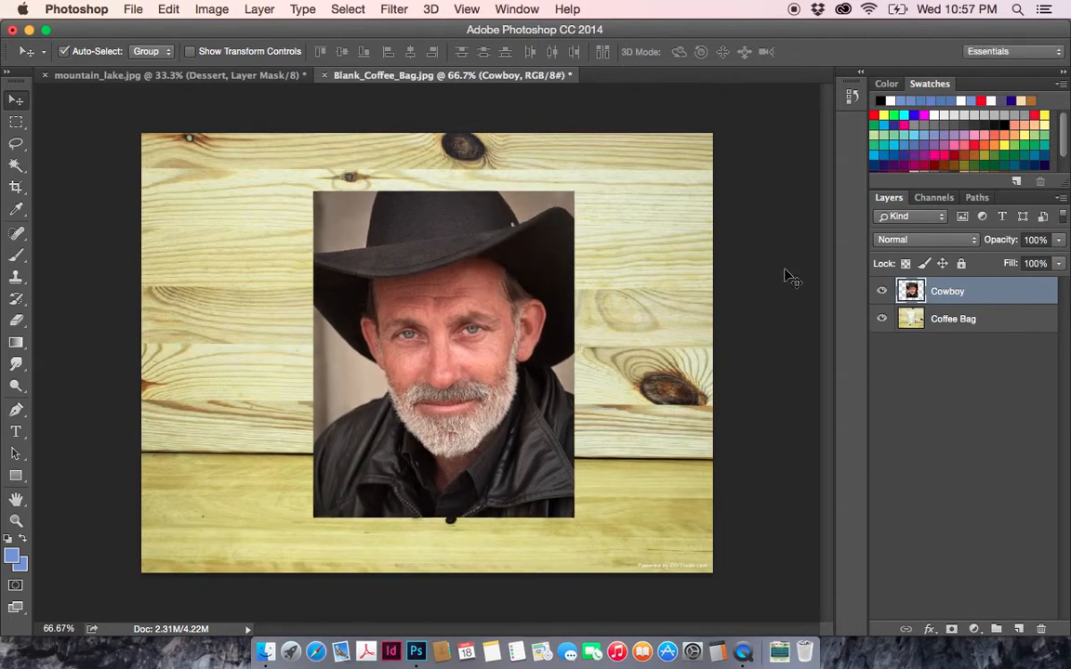
{"action": "left_click", "coordinate": [1035, 239]}
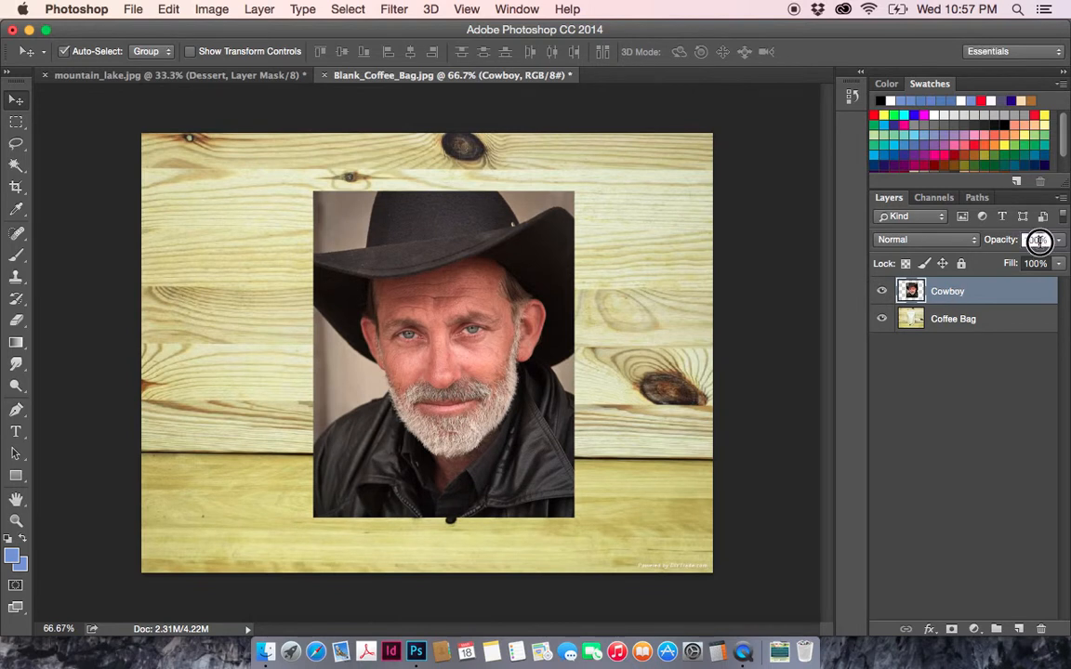
{"action": "left_click", "coordinate": [1039, 240]}
{"action": "type", "text": "50"}
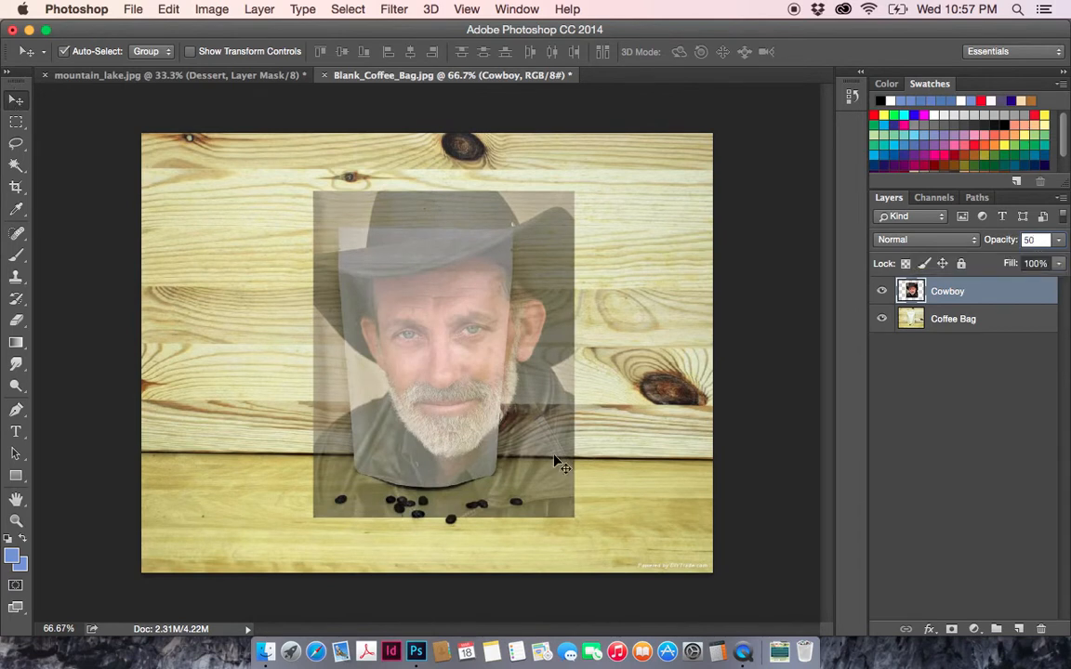
{"action": "left_click_drag", "start_coordinate": [554, 456], "coordinate": [526, 456]}
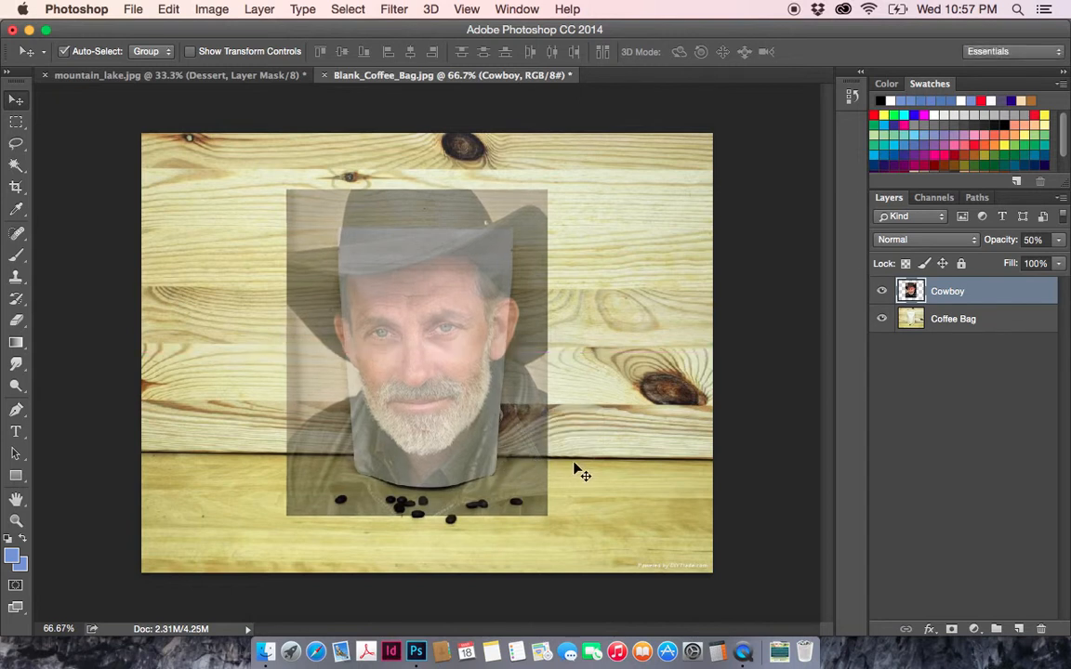
{"action": "key", "text": "super+t"}
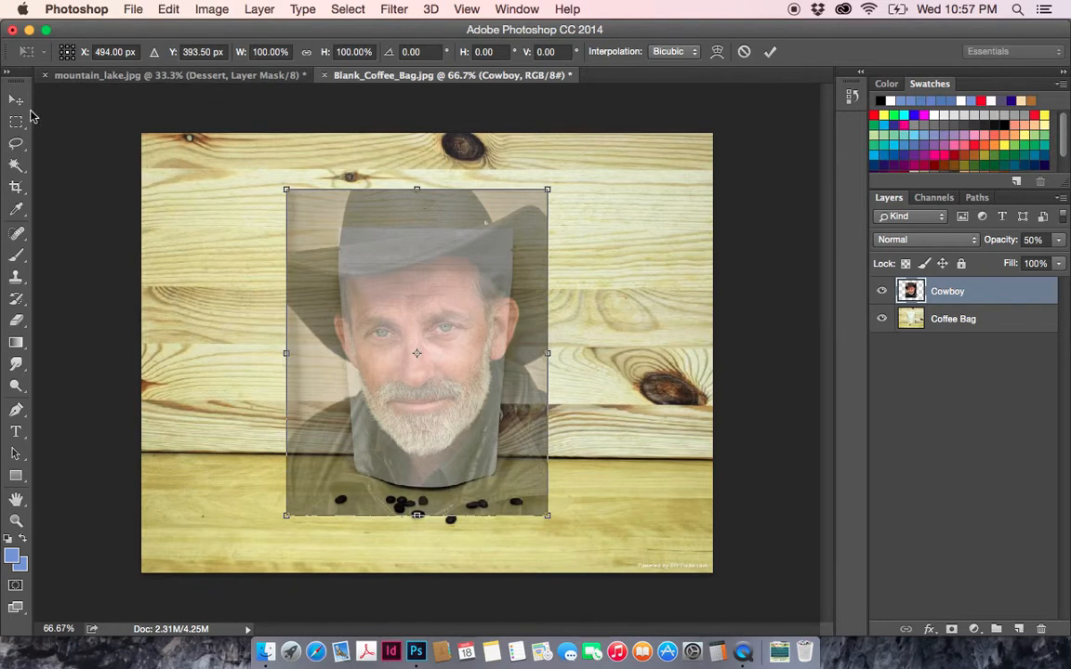
{"action": "key", "text": "Return"}
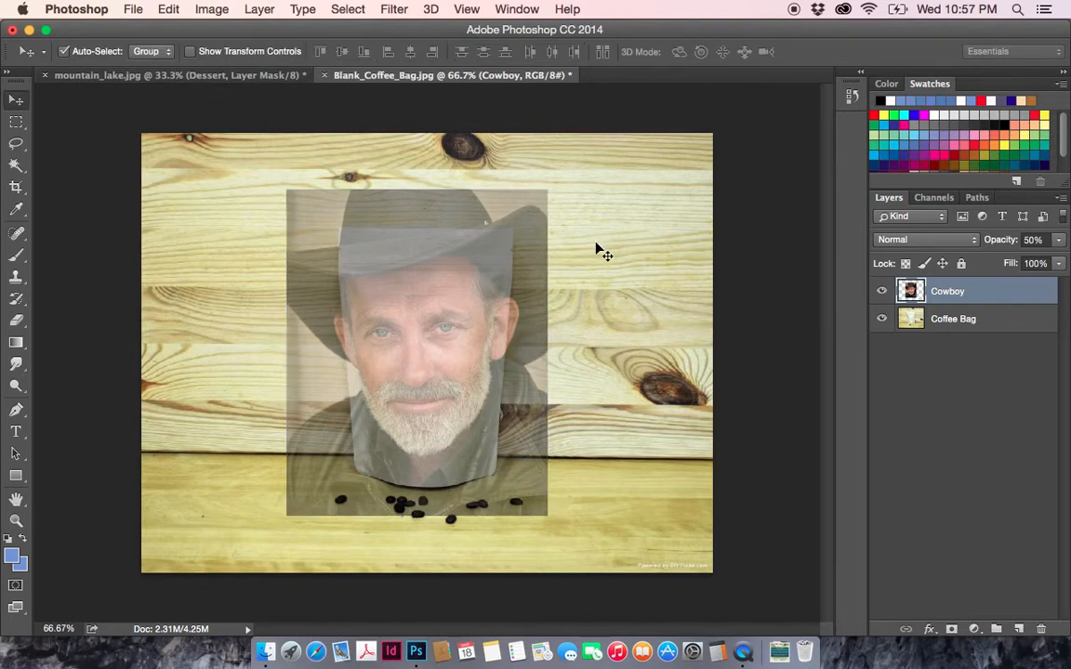
{"action": "key", "text": "super"}
{"action": "key", "text": "super+t"}
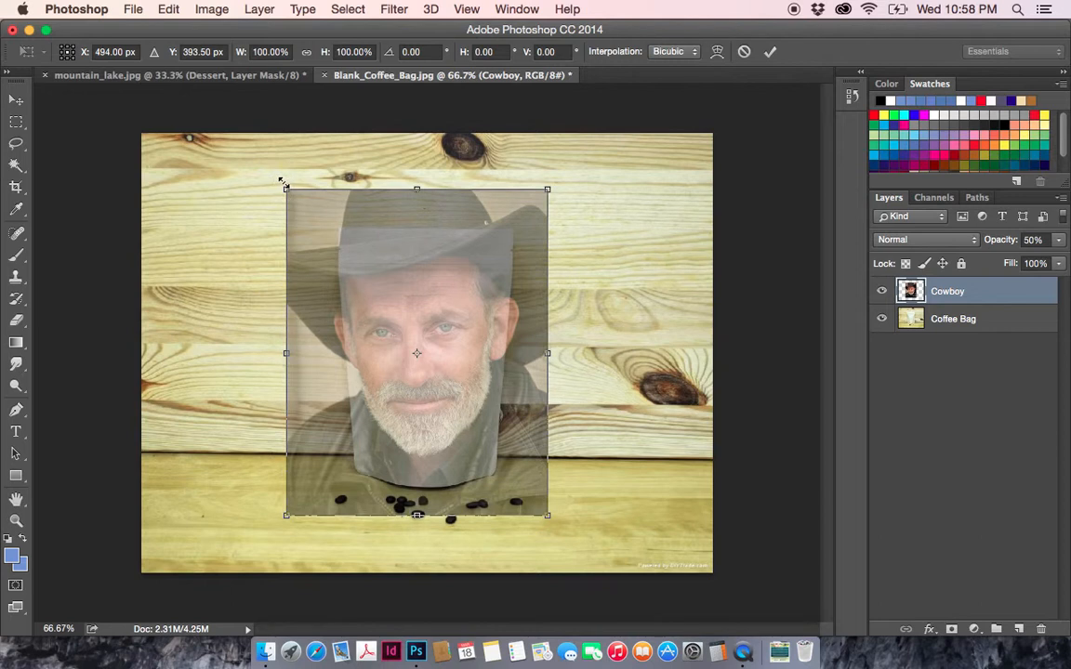
{"action": "left_click", "coordinate": [18, 102]}
- Scale the Cowboy portrait proportionally to about 82% so that its height matches the coffee bag
{"action": "left_click", "coordinate": [169, 10]}
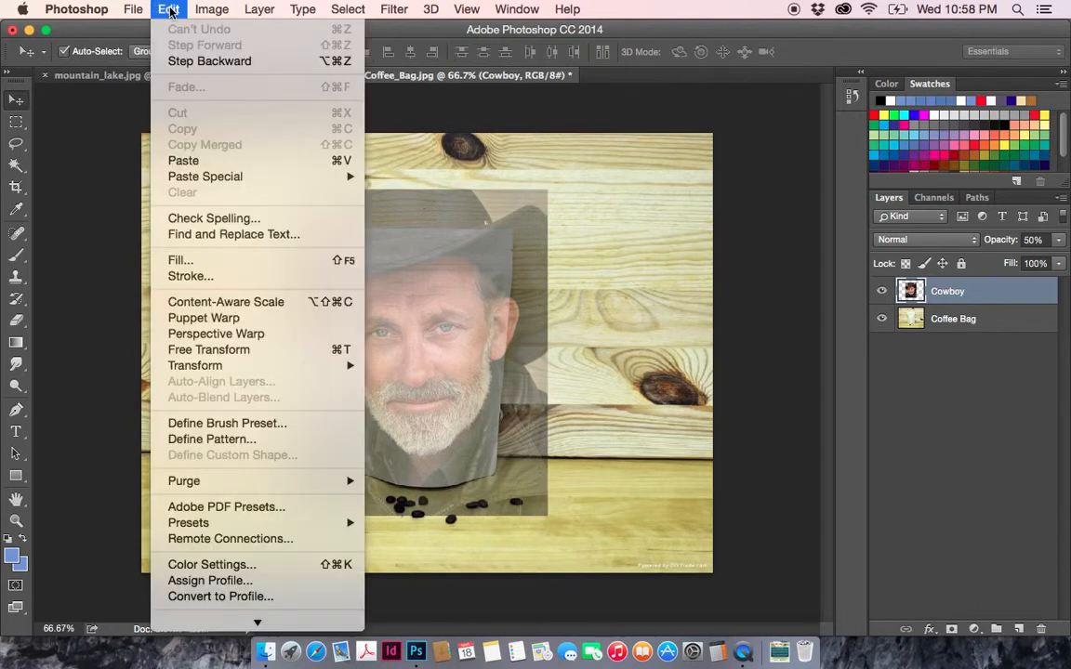
{"action": "mouse_move", "coordinate": [344, 366]}
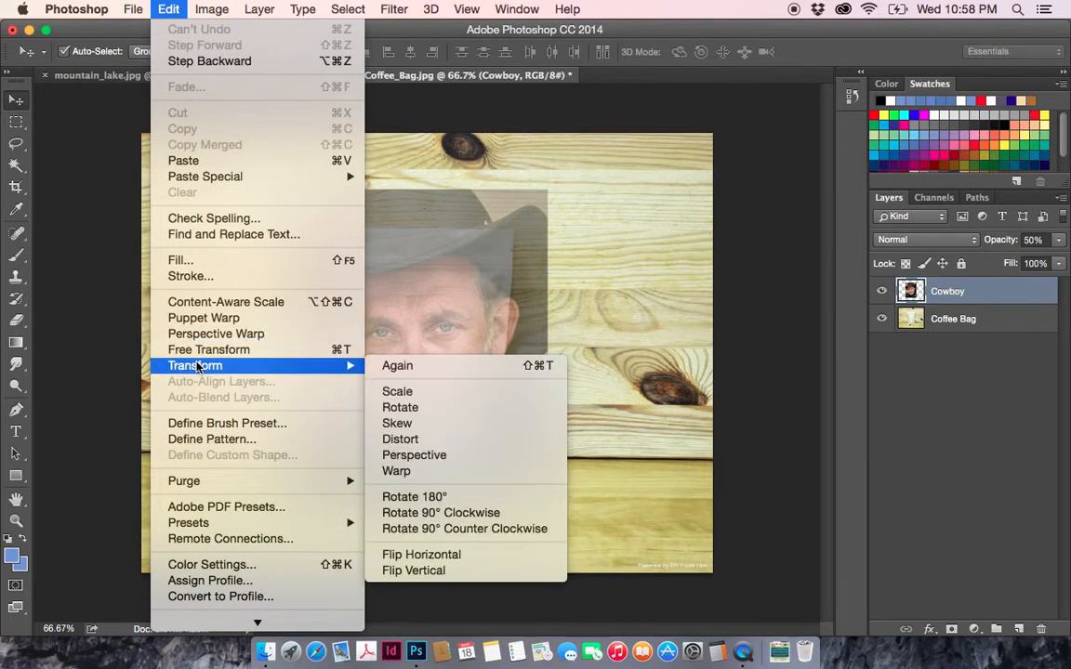
{"action": "left_click", "coordinate": [391, 391]}
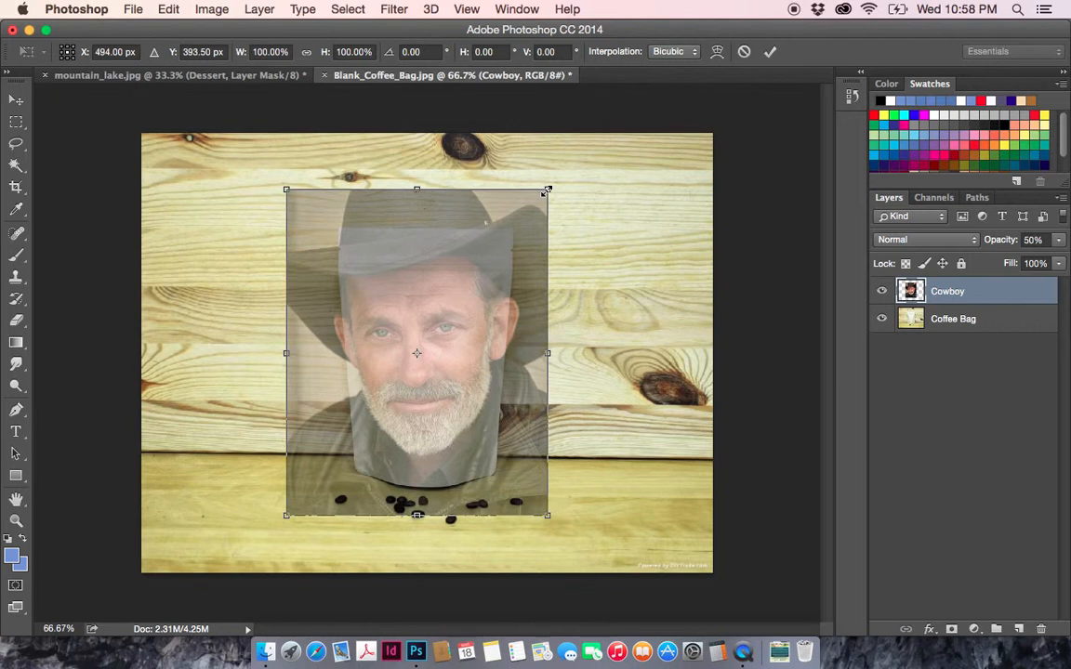
{"action": "left_click_drag", "start_coordinate": [548, 352], "coordinate": [609, 353]}
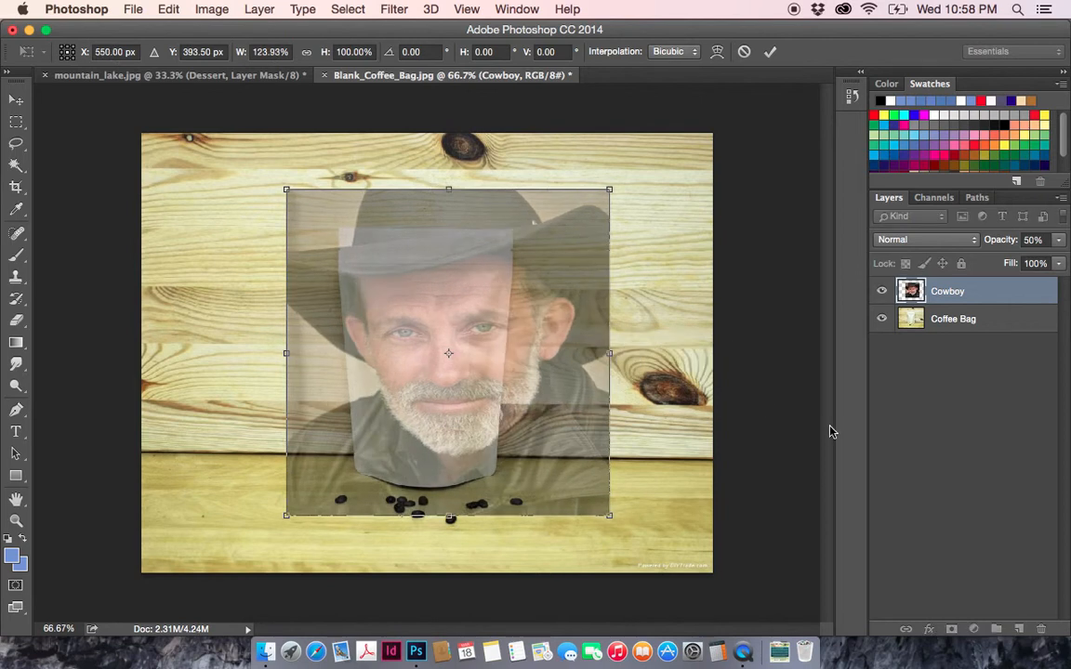
{"action": "key", "text": "super+z"}
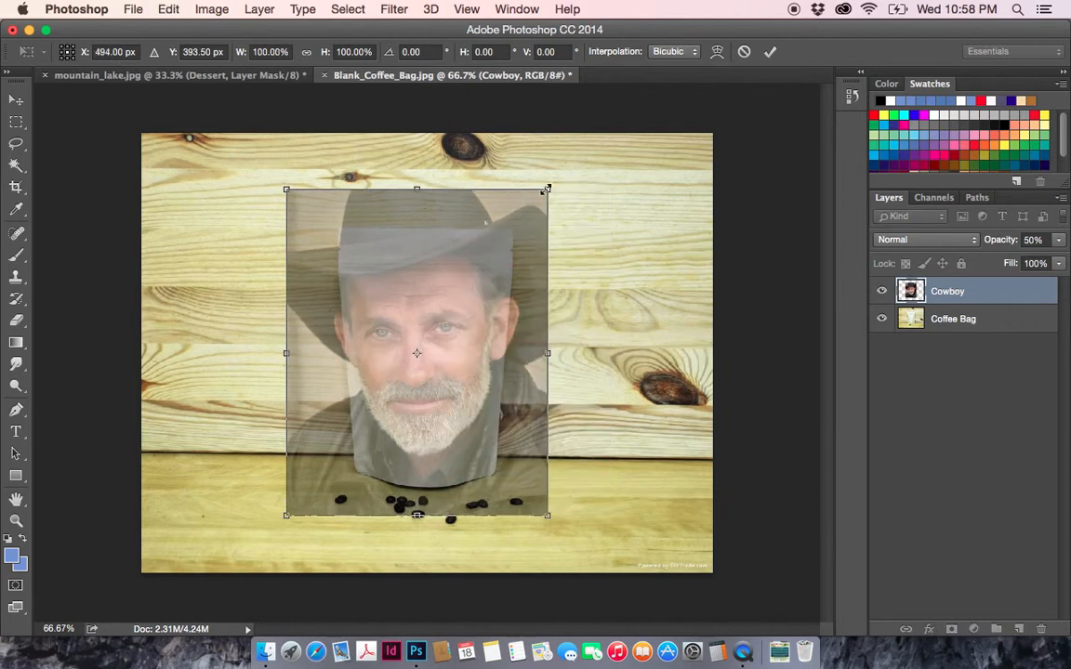
{"action": "left_click_drag", "start_coordinate": [547, 189], "coordinate": [521, 221]}
{"action": "left_click_drag", "start_coordinate": [289, 519], "coordinate": [314, 497]}
{"action": "left_click_drag", "start_coordinate": [521, 224], "coordinate": [520, 226]}
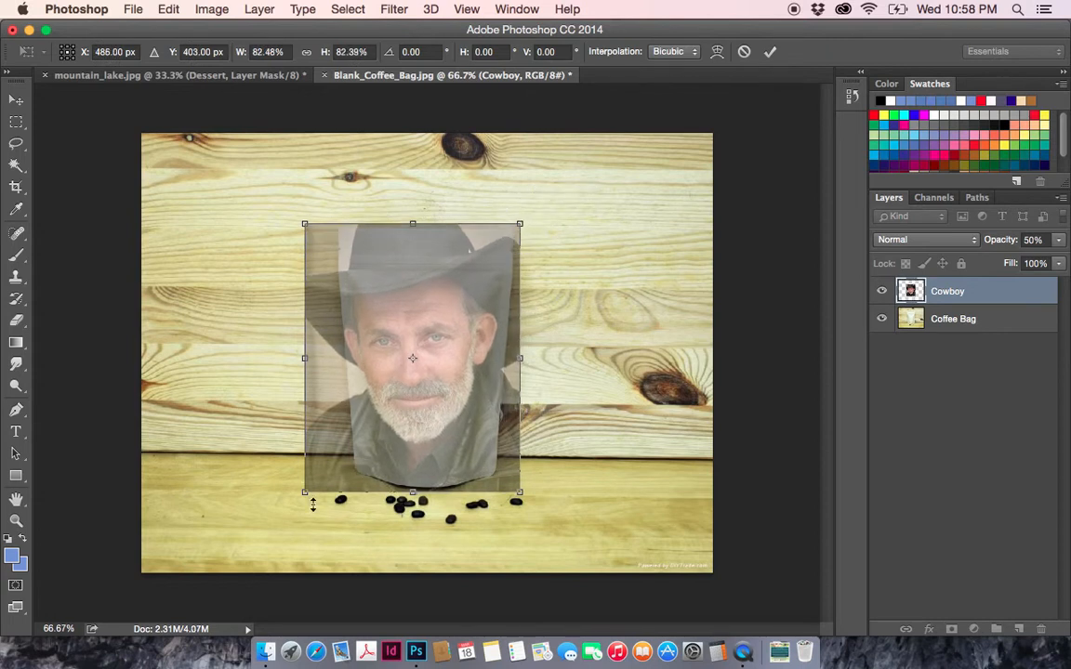
{"action": "left_click_drag", "start_coordinate": [305, 492], "coordinate": [305, 495]}
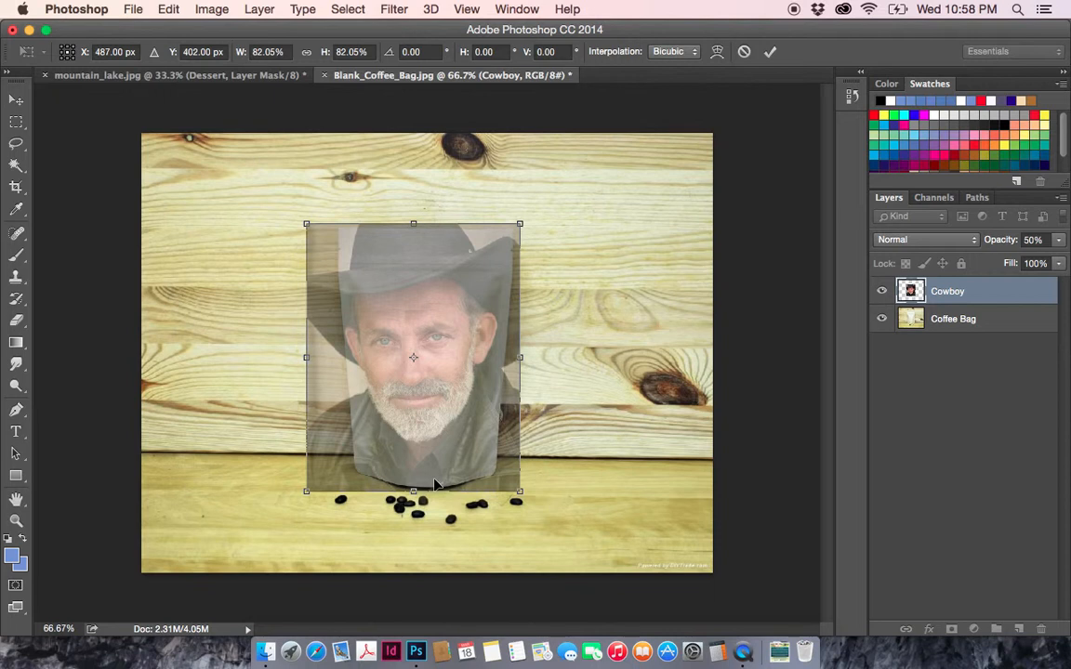
- Nudge the scaled portrait horizontally to X 503 px so it is centred over the bag, and apply the transformation
{"action": "key", "text": "shift+Right"}
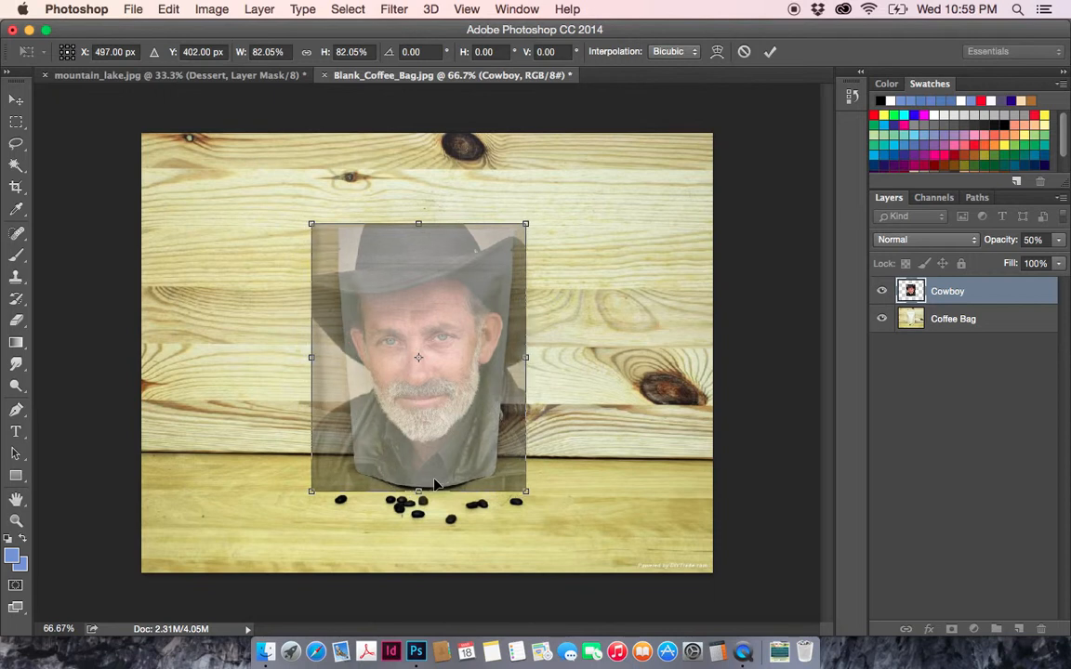
{"action": "key", "text": "shift+Right"}
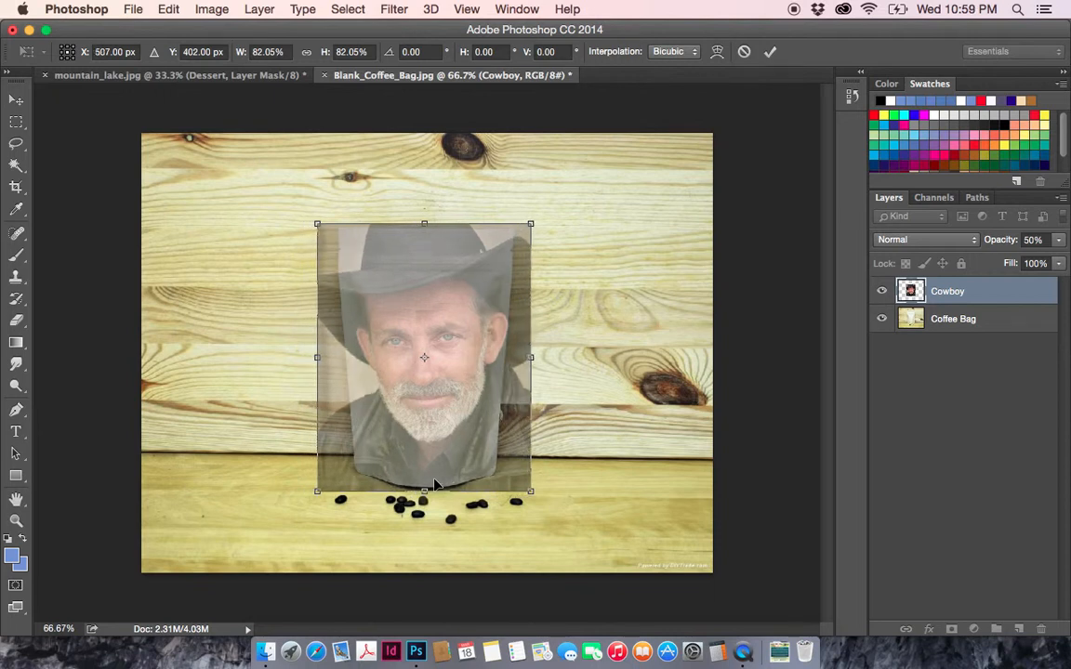
{"action": "key", "text": "shift+Left"}
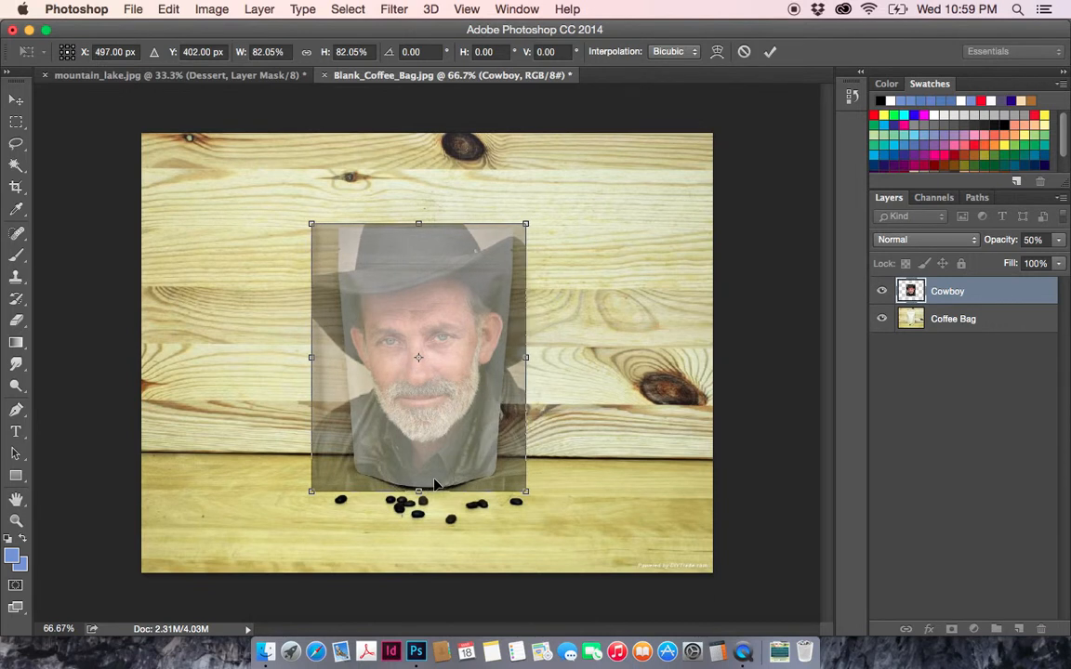
{"action": "key", "text": "shift+Right"}
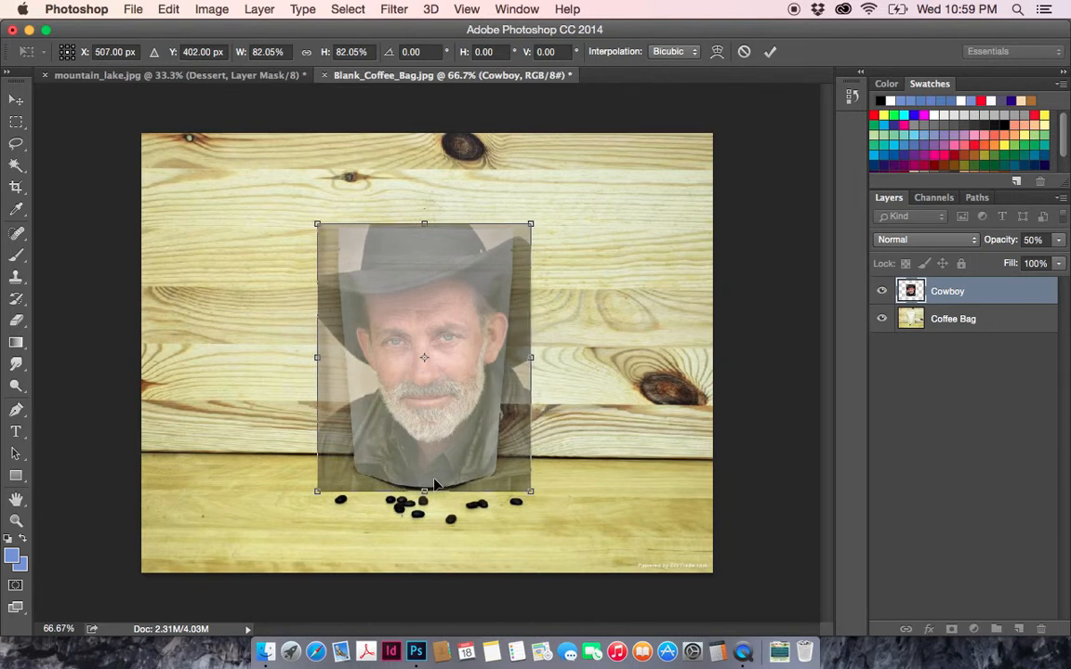
{"action": "key", "text": "Left"}
{"action": "key", "text": "Left"}
{"action": "key", "text": "Left"}
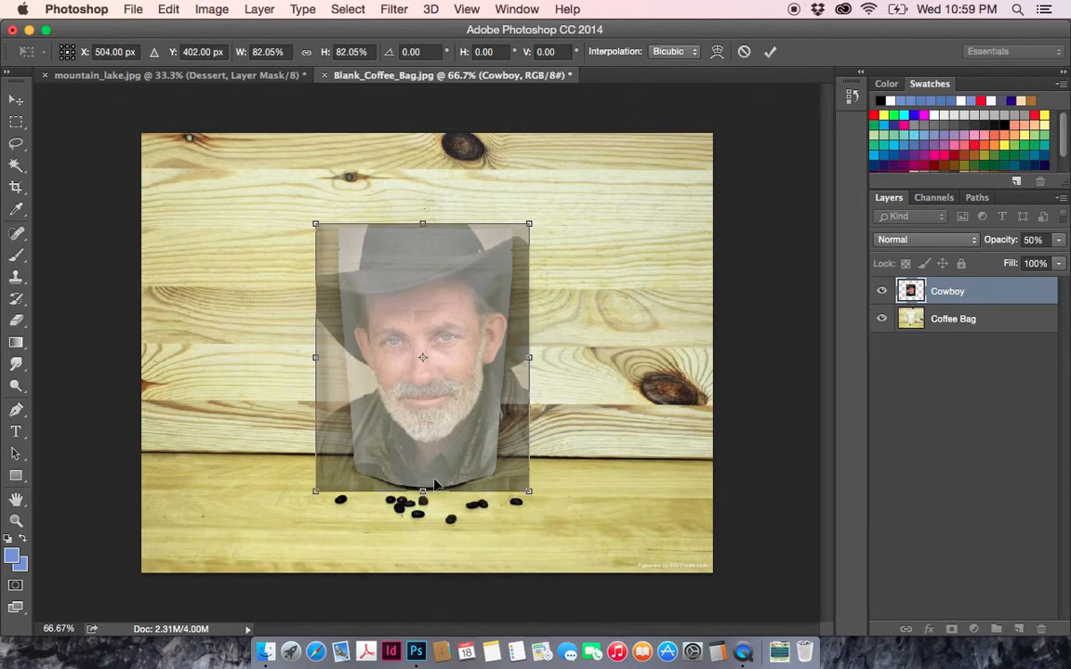
{"action": "key", "text": "Left"}
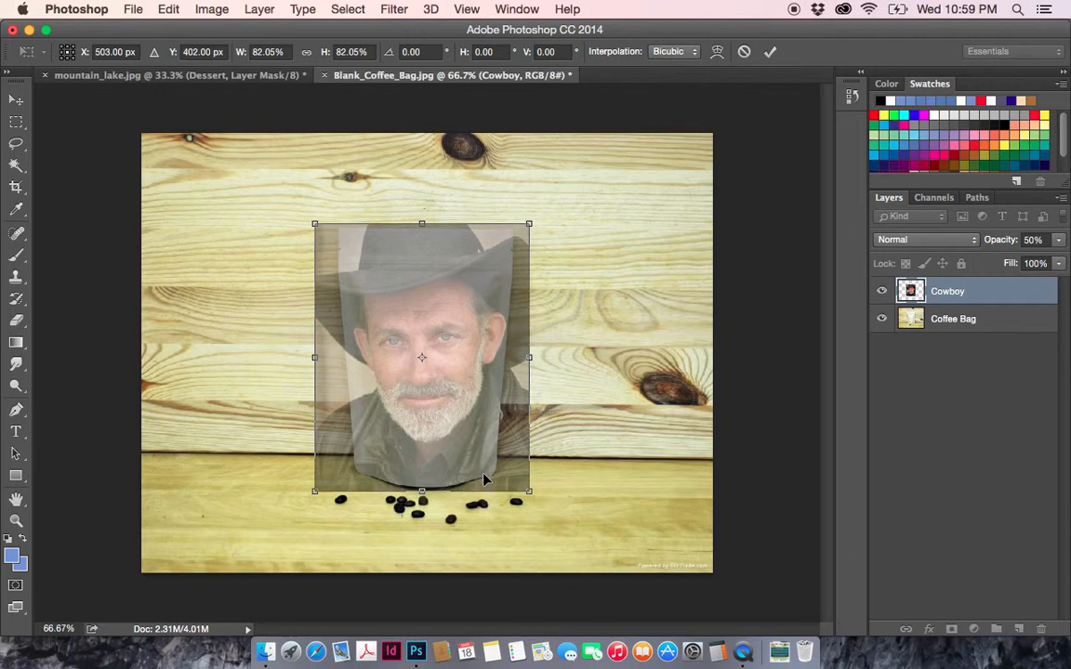
{"action": "left_click", "coordinate": [15, 103]}
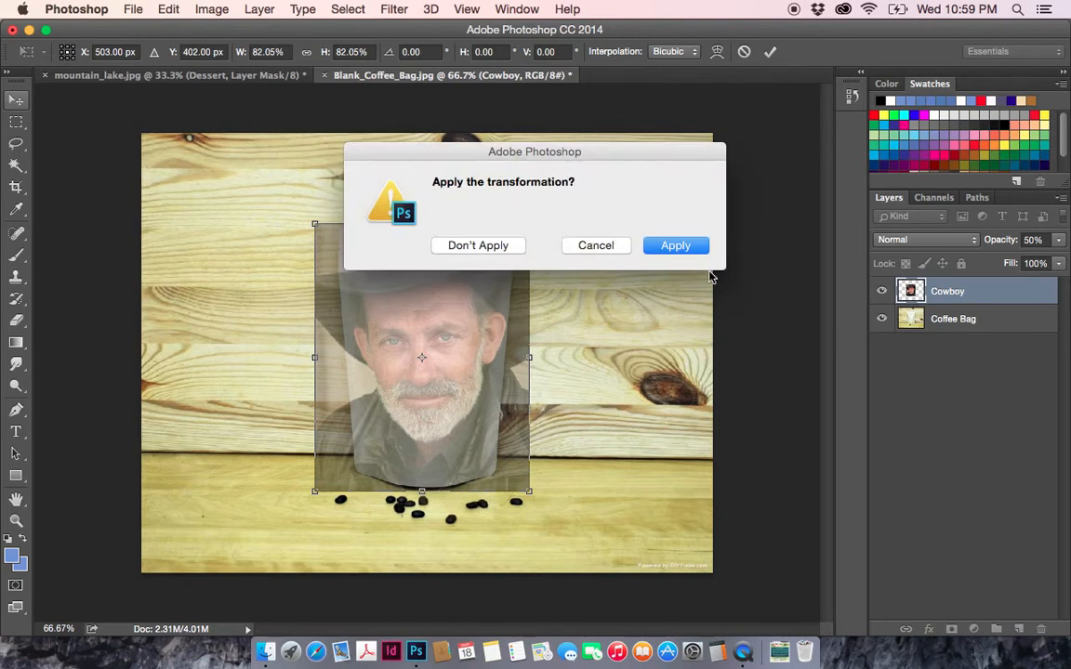
{"action": "left_click", "coordinate": [679, 245]}
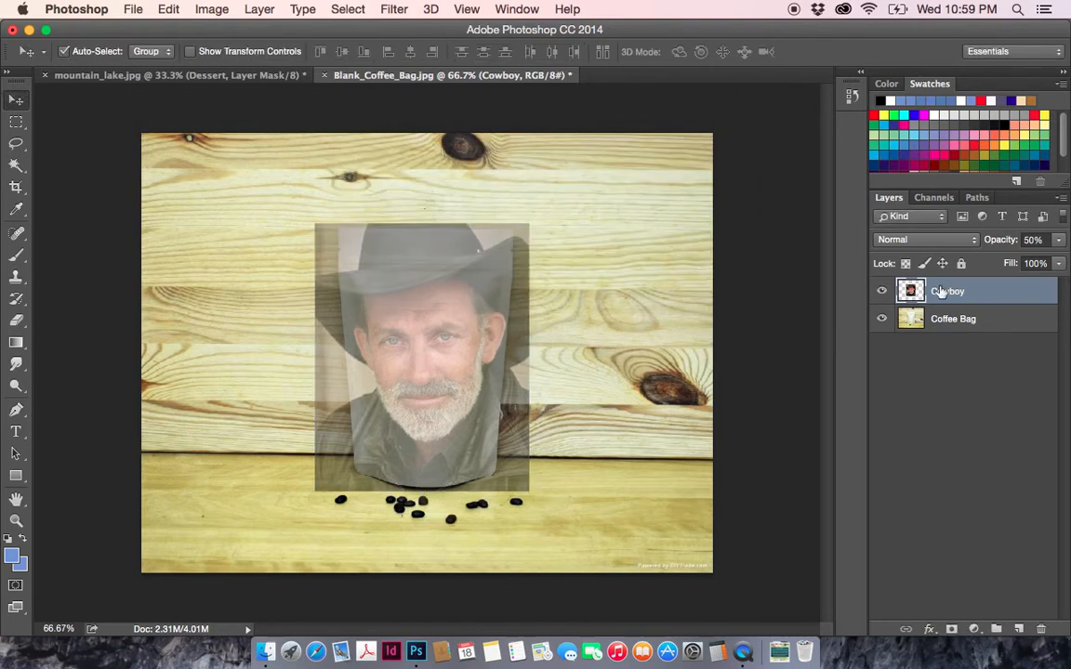
- Restore the Cowboy layer to 100% opacity and hide it, with the Magic Wand tool active for selecting the bag
{"action": "left_click", "coordinate": [1031, 241]}
{"action": "type", "text": "100"}
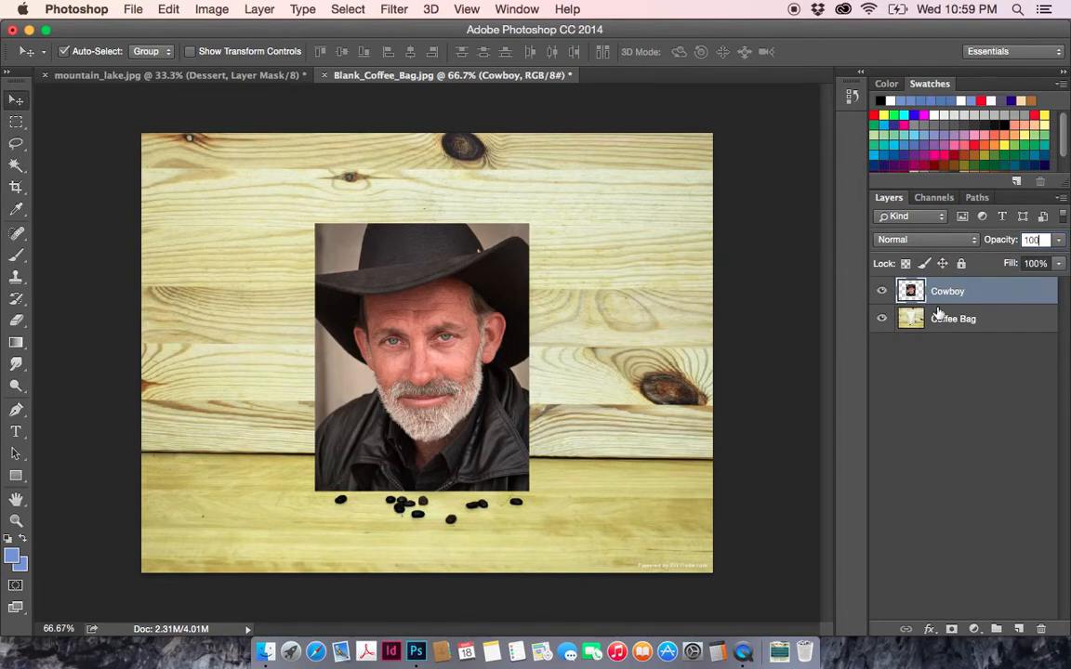
{"action": "left_click", "coordinate": [881, 291]}
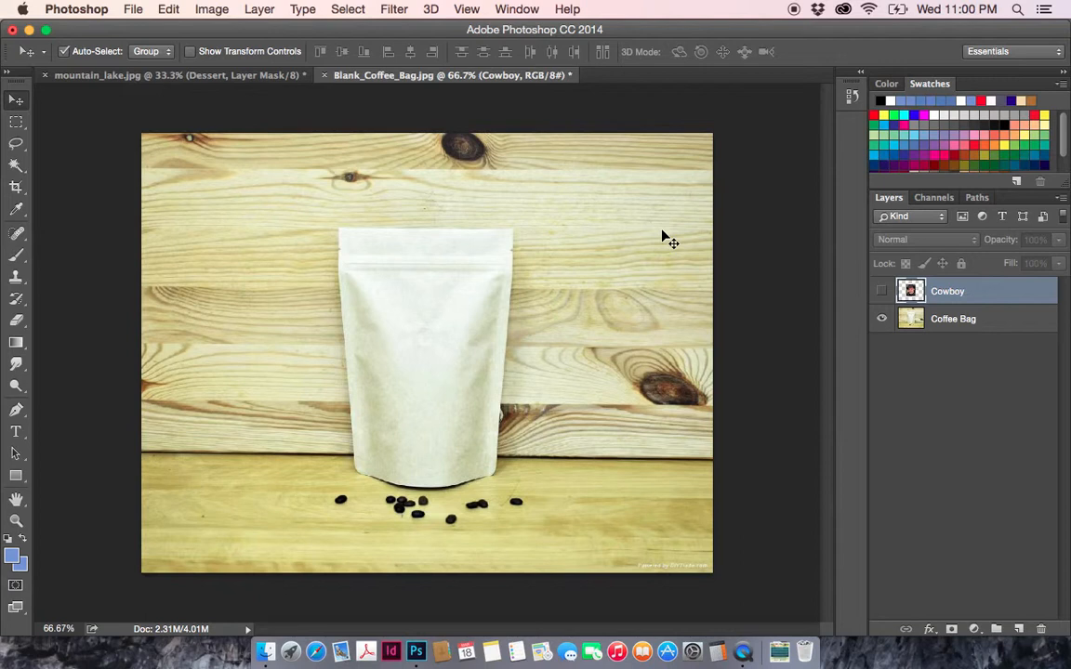
{"action": "left_click", "coordinate": [16, 165]}
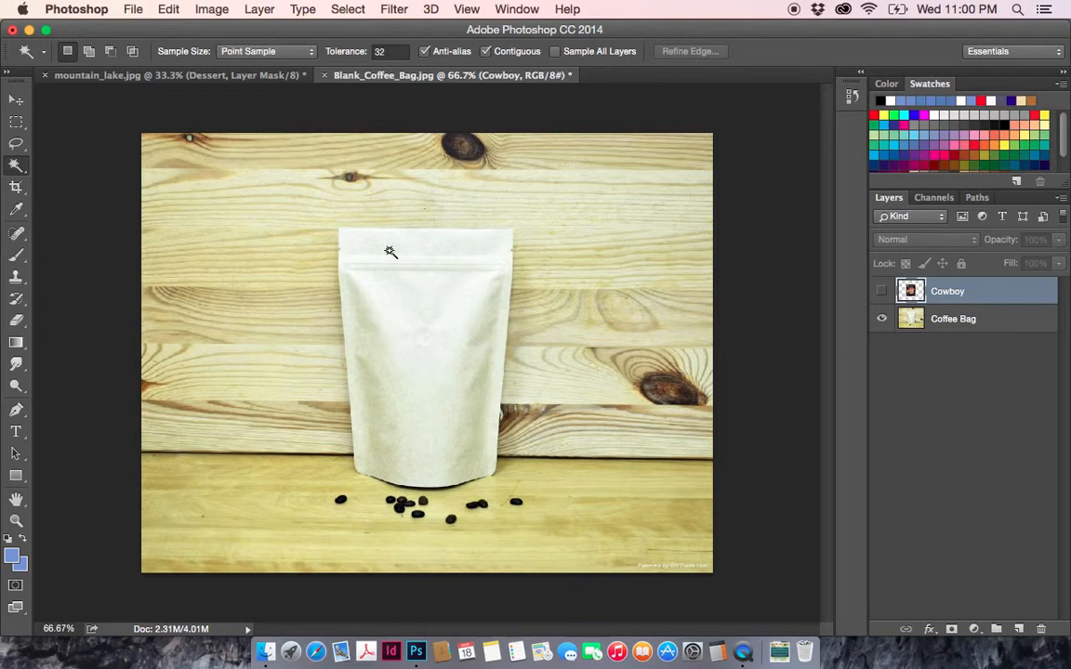
- Try a Magic Wand selection with the hidden Cowboy layer active, toggle the layer to examine the selected area, and deselect
{"action": "left_click", "coordinate": [358, 241]}
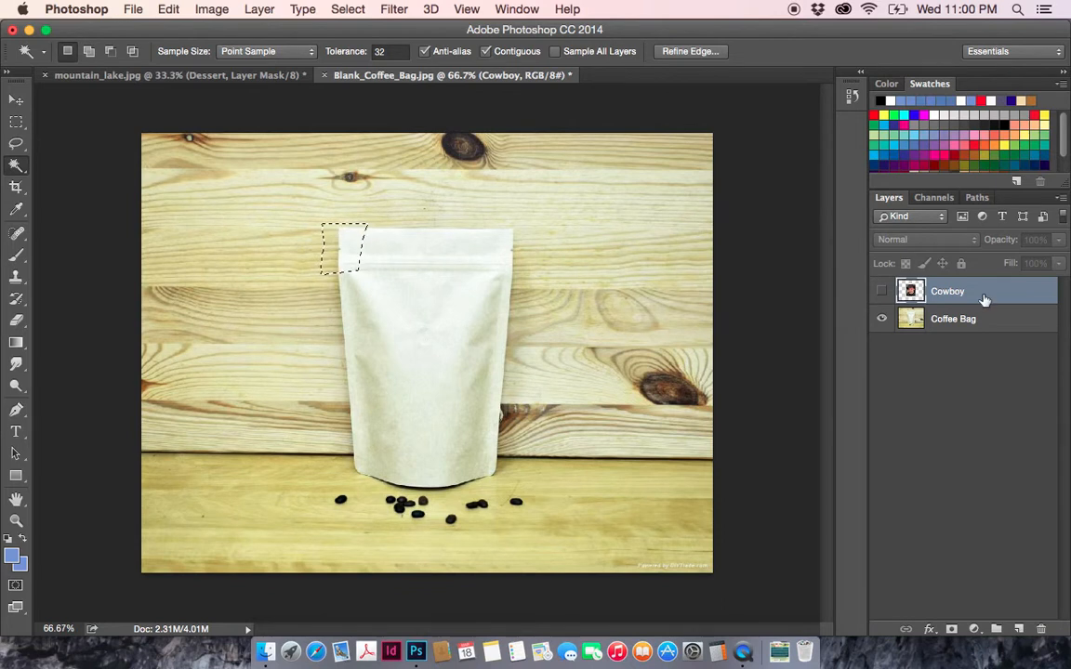
{"action": "left_click", "coordinate": [881, 293]}
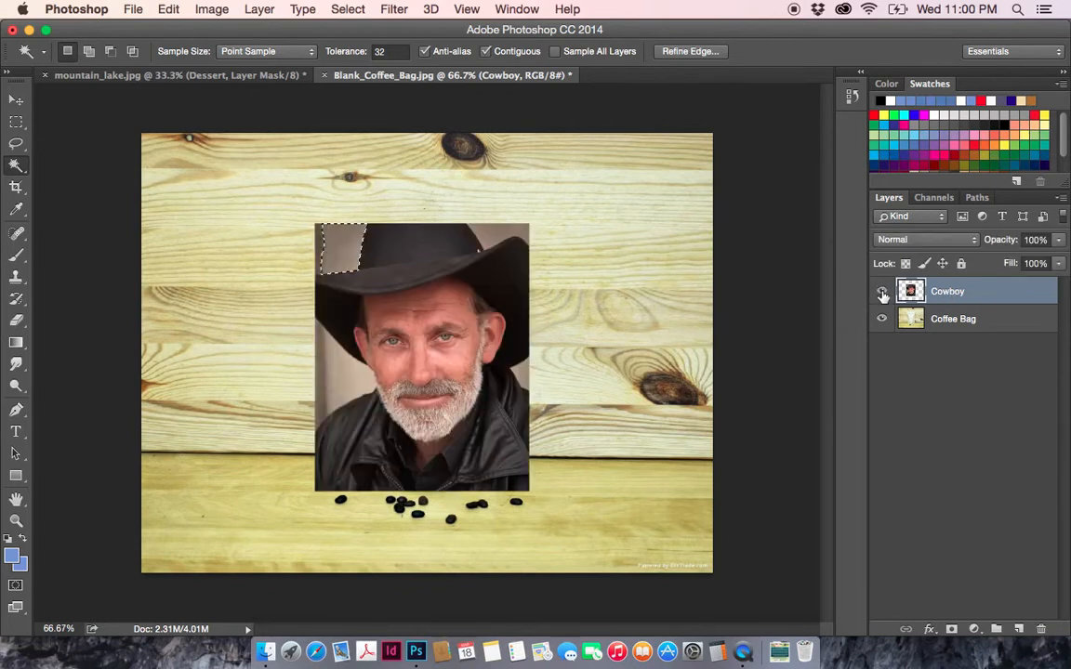
{"action": "left_click", "coordinate": [881, 293]}
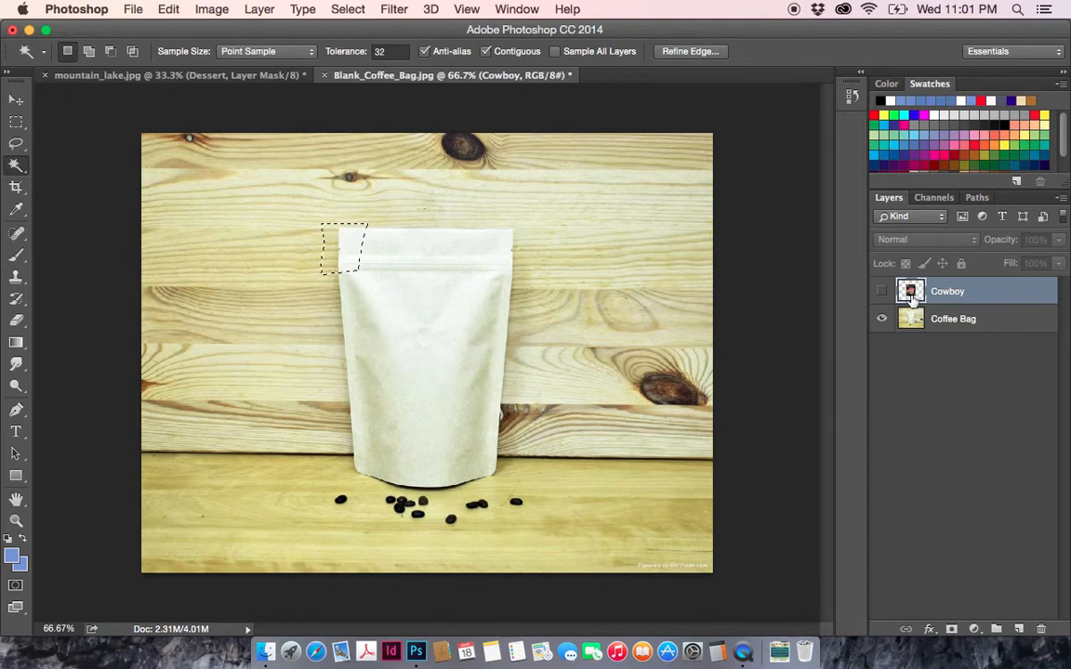
{"action": "left_click", "coordinate": [881, 291]}
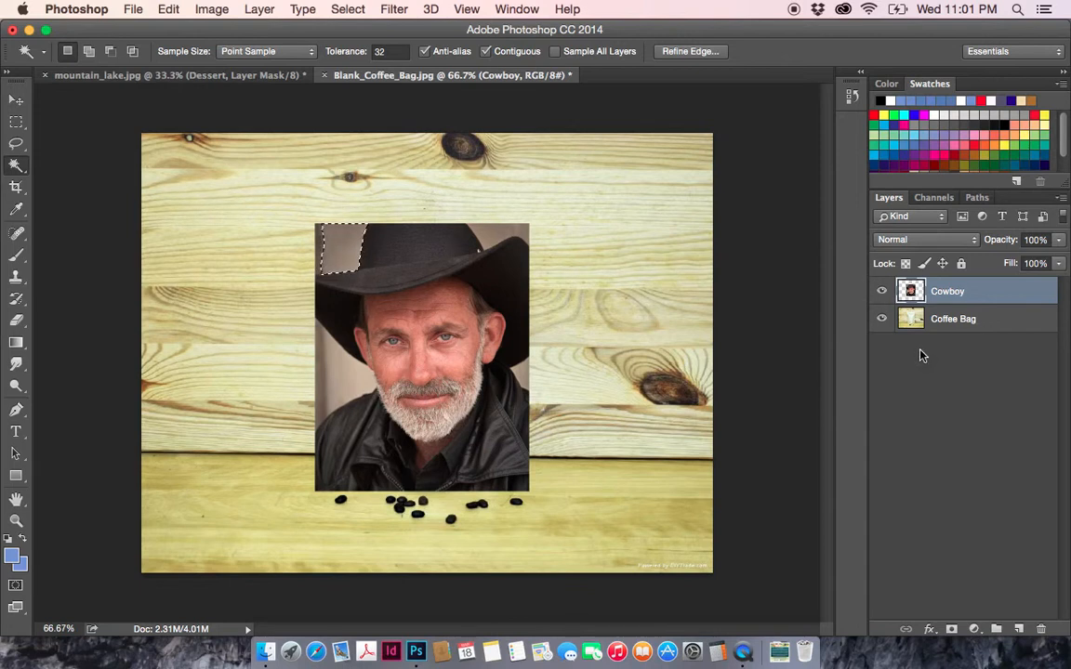
{"action": "key", "text": "super+d"}
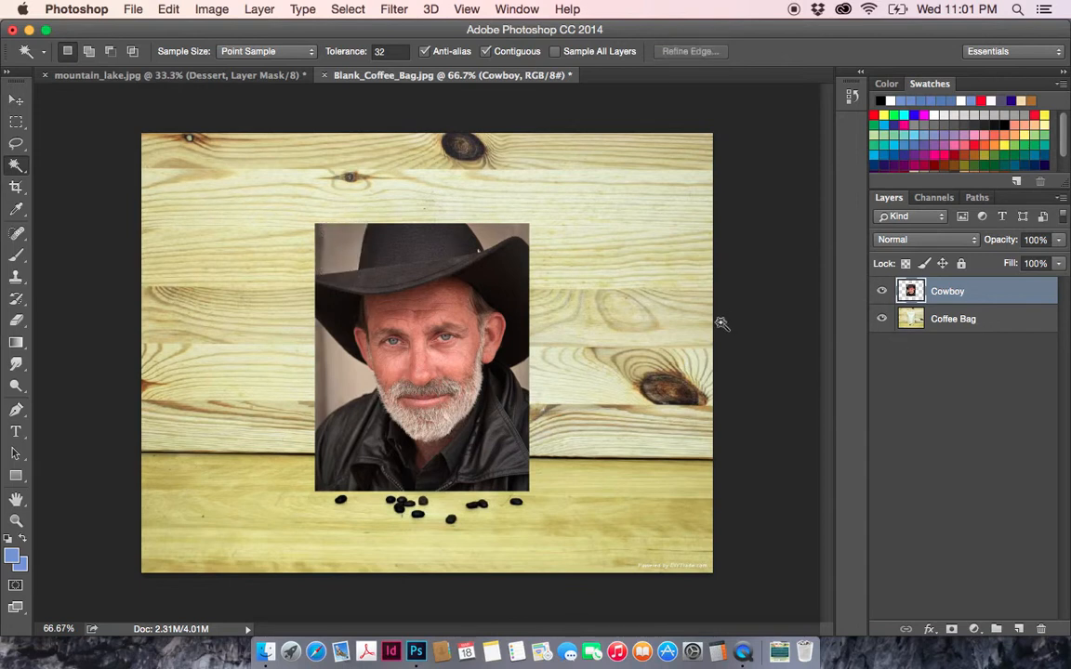
{"action": "left_click", "coordinate": [881, 292]}
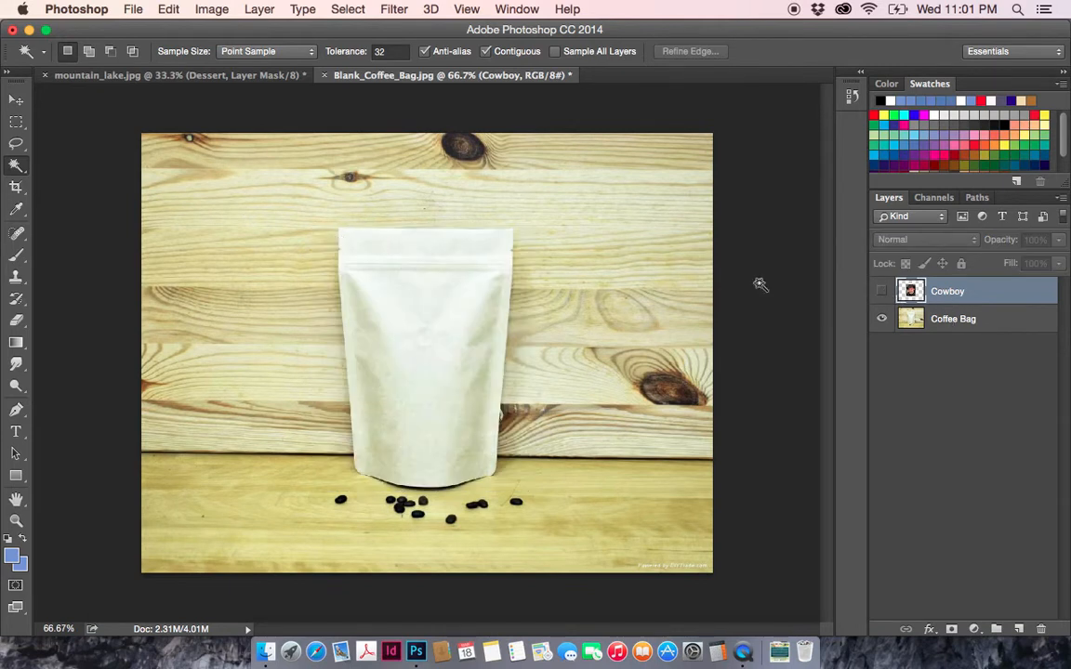
- Select the bright upper and central area of the bag on the Coffee Bag layer with the Magic Wand
{"action": "left_click", "coordinate": [950, 319]}
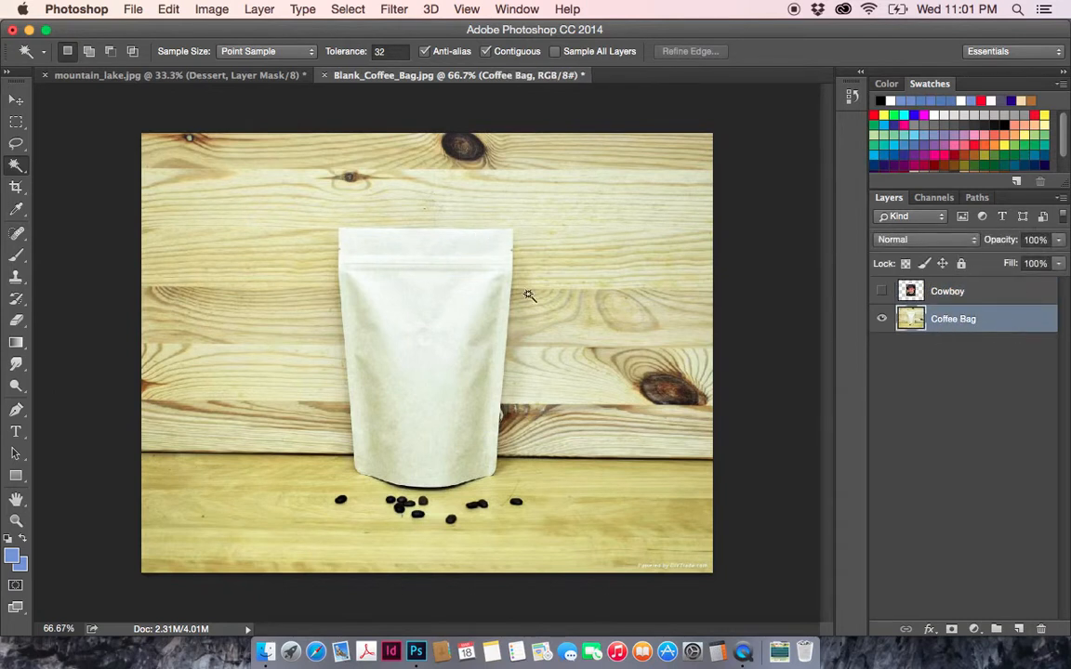
{"action": "left_click", "coordinate": [407, 258]}
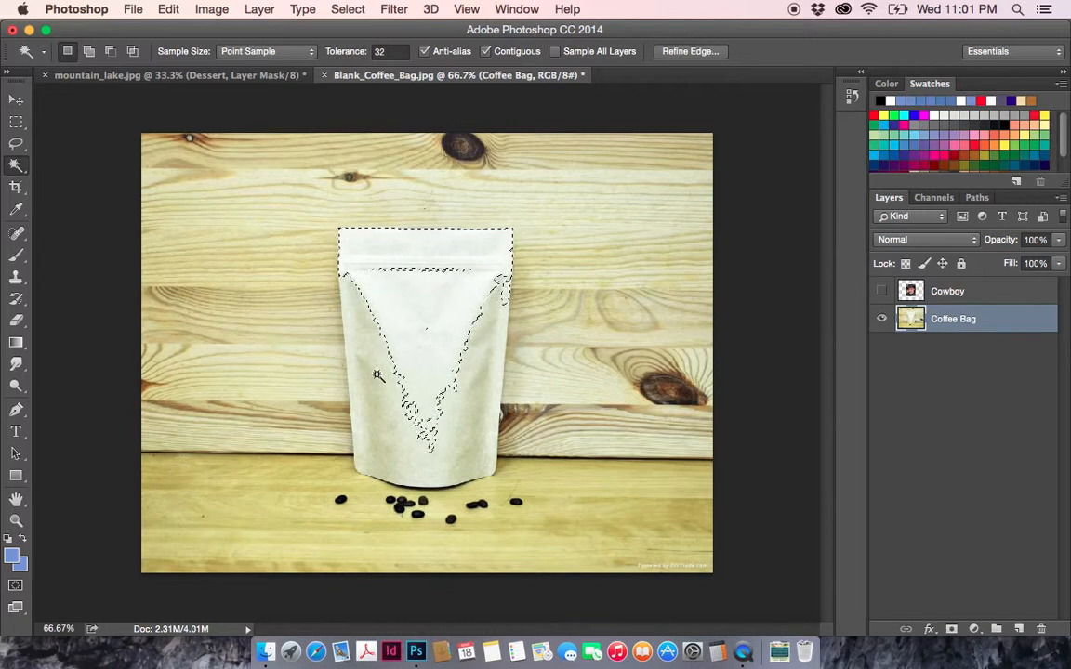
- Try to add the bag's shaded side to the selection at the current tolerance, and undo the addition
{"action": "key", "text": "shift"}
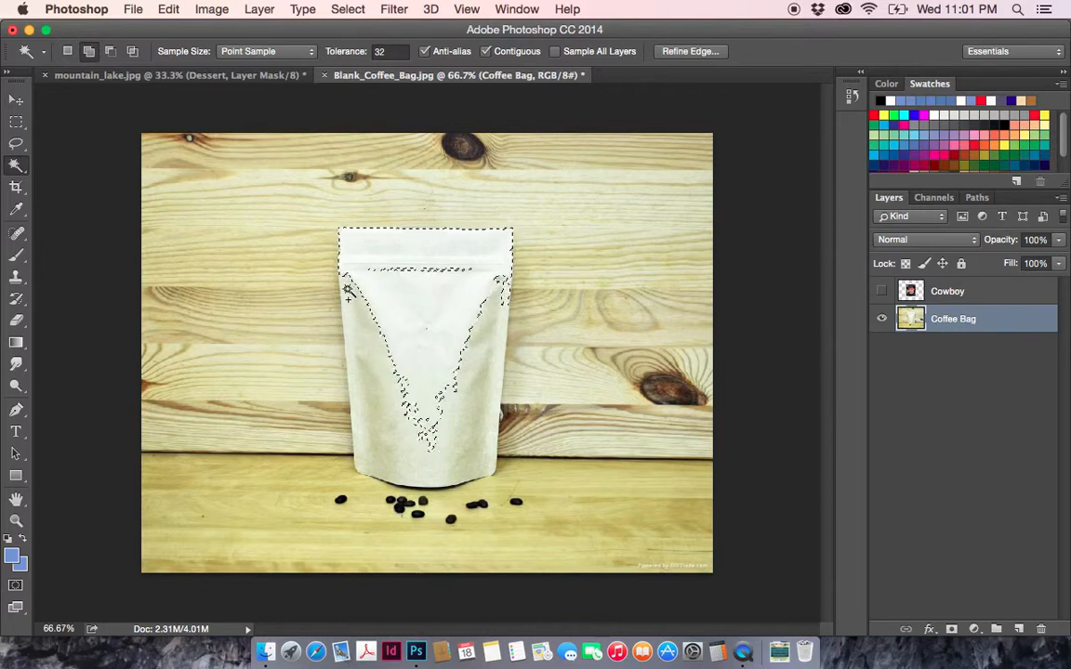
{"action": "left_click", "coordinate": [353, 296], "text": "shift"}
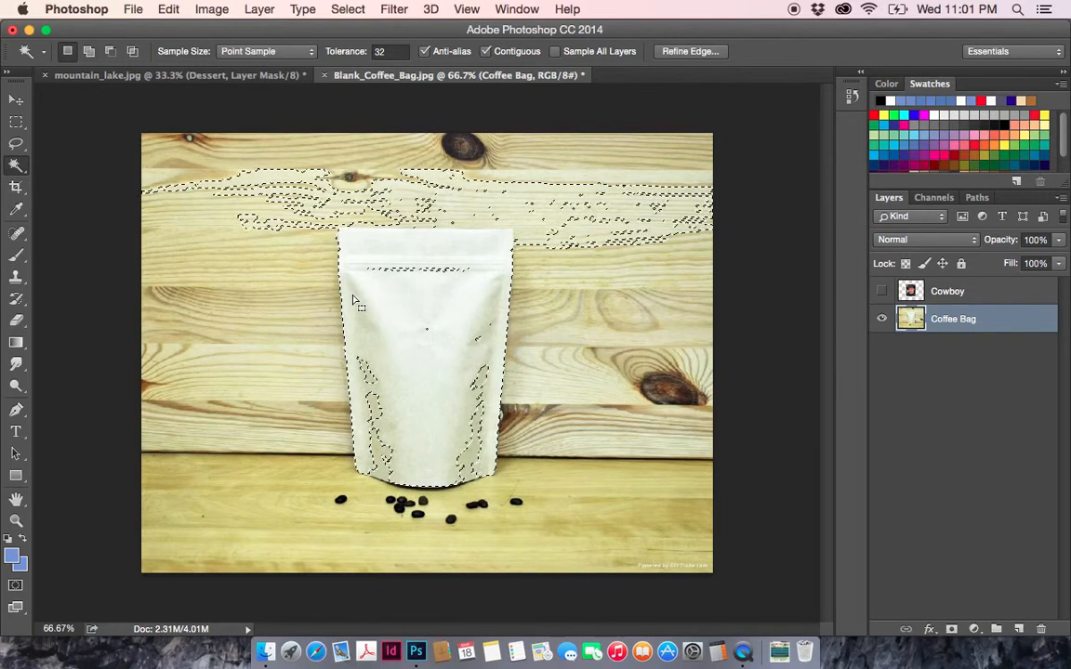
{"action": "left_click", "coordinate": [364, 307]}
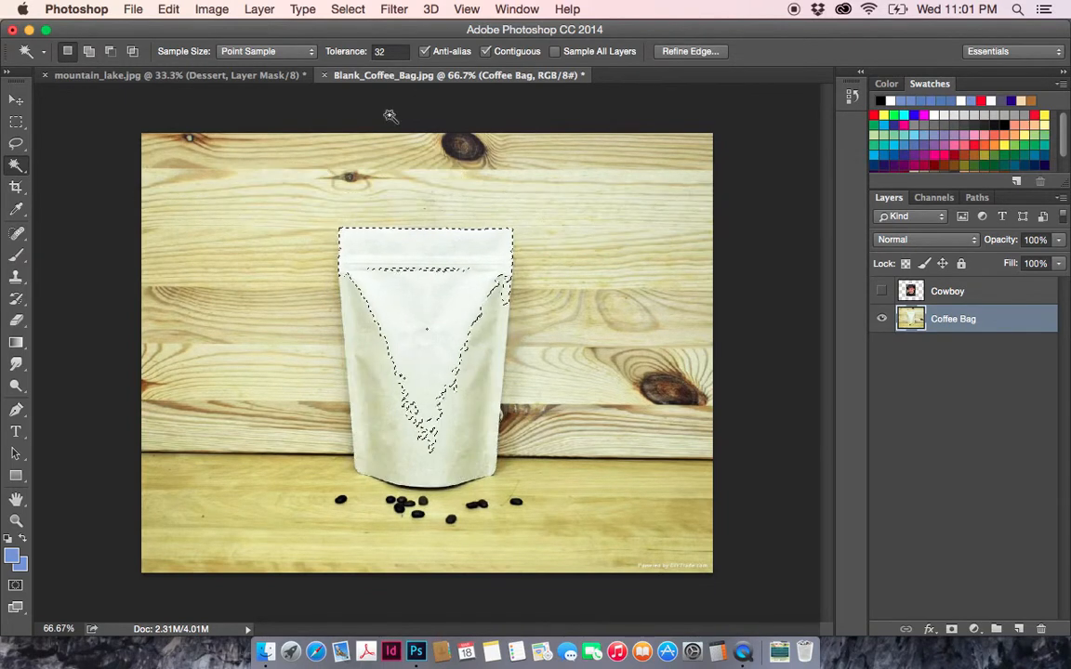
- Set the Magic Wand tolerance to 15 and add the bag's shaded sides and lower area to the selection
{"action": "left_click", "coordinate": [386, 51]}
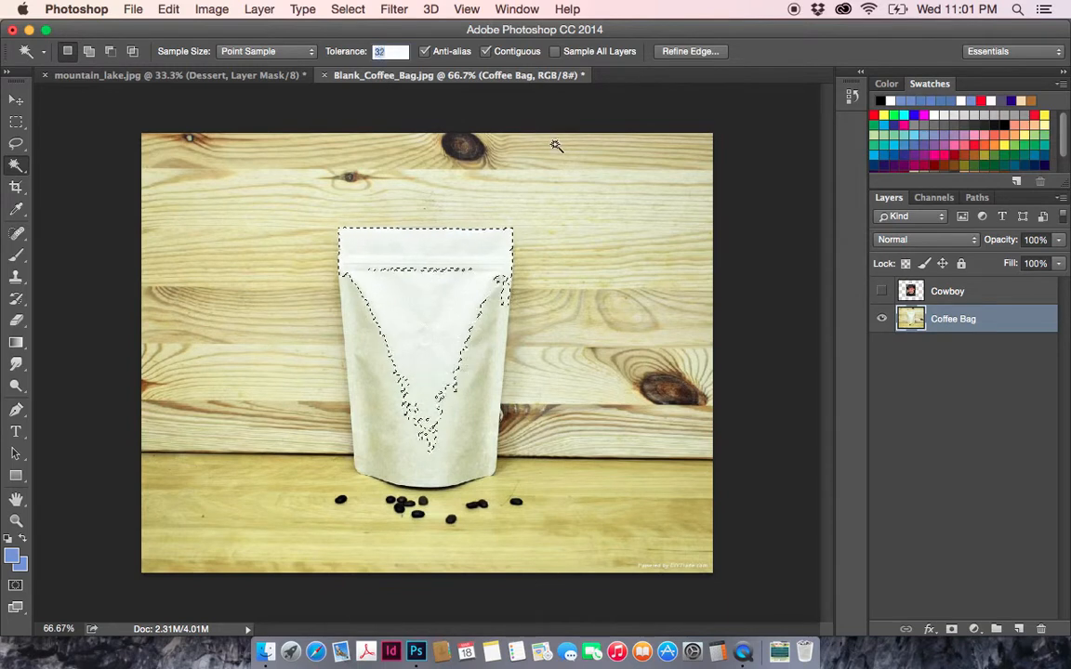
{"action": "type", "text": "1"}
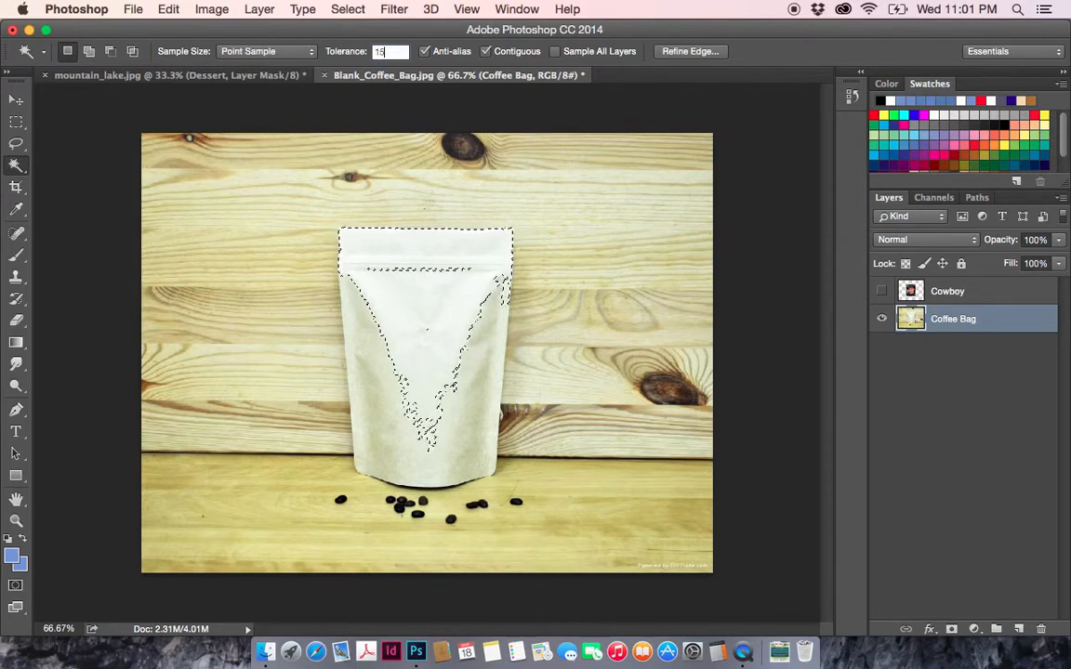
{"action": "type", "text": "5"}
{"action": "key", "text": "Return"}
{"action": "left_click", "coordinate": [372, 356]}
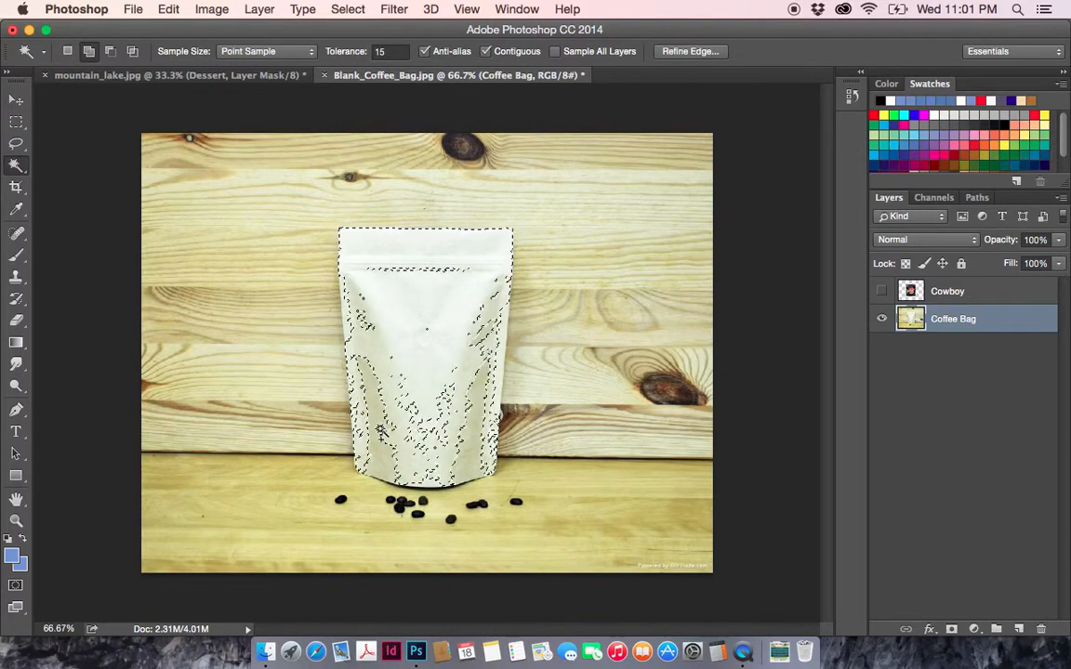
{"action": "left_click", "coordinate": [370, 431]}
{"action": "left_click", "coordinate": [467, 472], "text": "shift"}
{"action": "left_click", "coordinate": [429, 484], "text": "shift"}
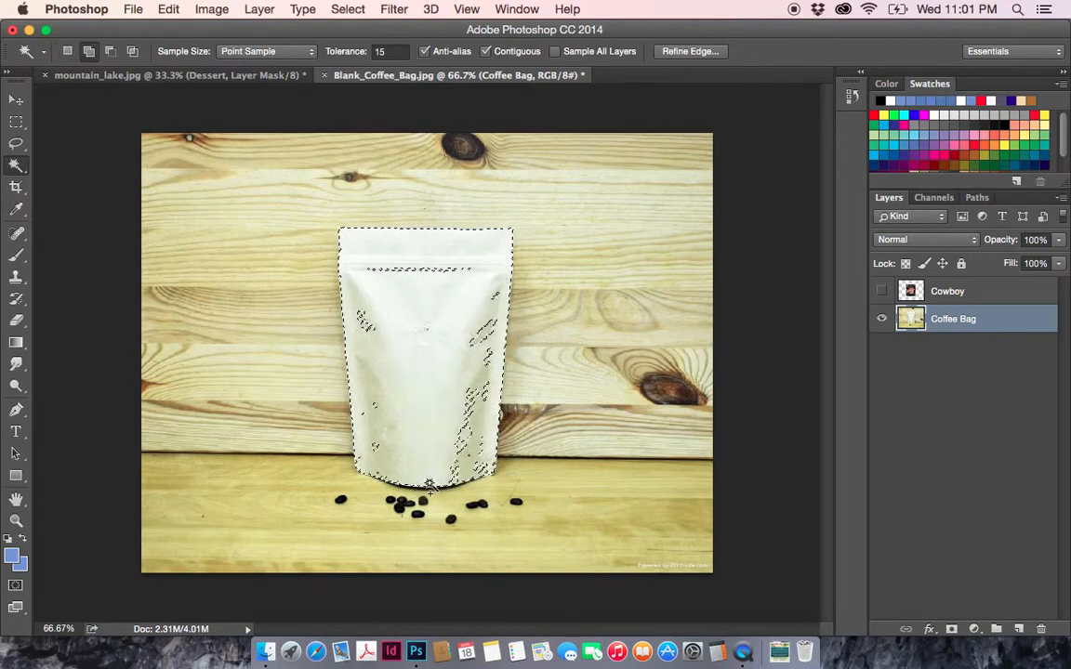
- Add the remaining unselected patches on the bag's lower-left corner, seal line and right side to the selection with the Magic Wand
{"action": "left_click", "coordinate": [375, 451], "text": "shift"}
{"action": "left_click", "coordinate": [368, 462], "text": "shift"}
{"action": "left_click", "coordinate": [399, 271], "text": "shift"}
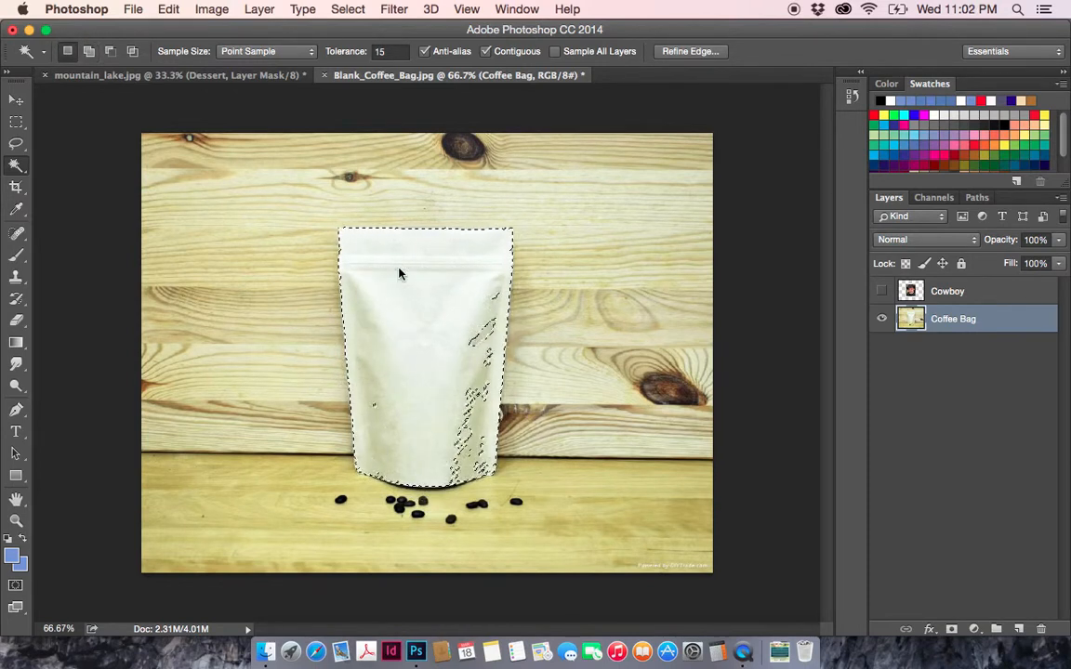
{"action": "left_click", "coordinate": [491, 308], "text": "shift"}
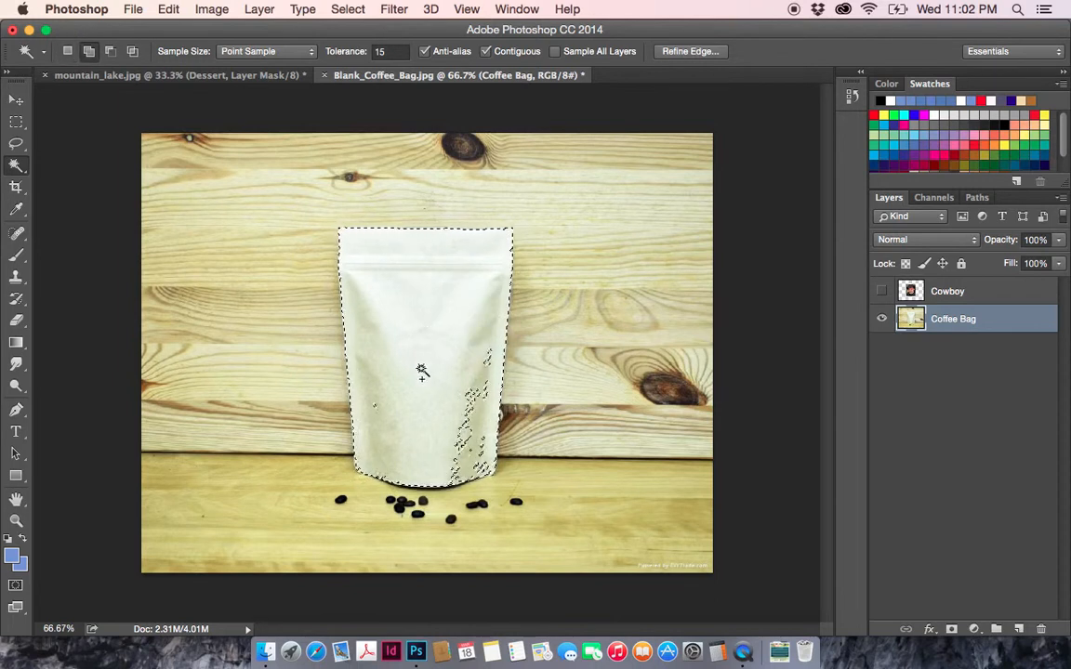
{"action": "left_click", "coordinate": [371, 403], "text": "shift"}
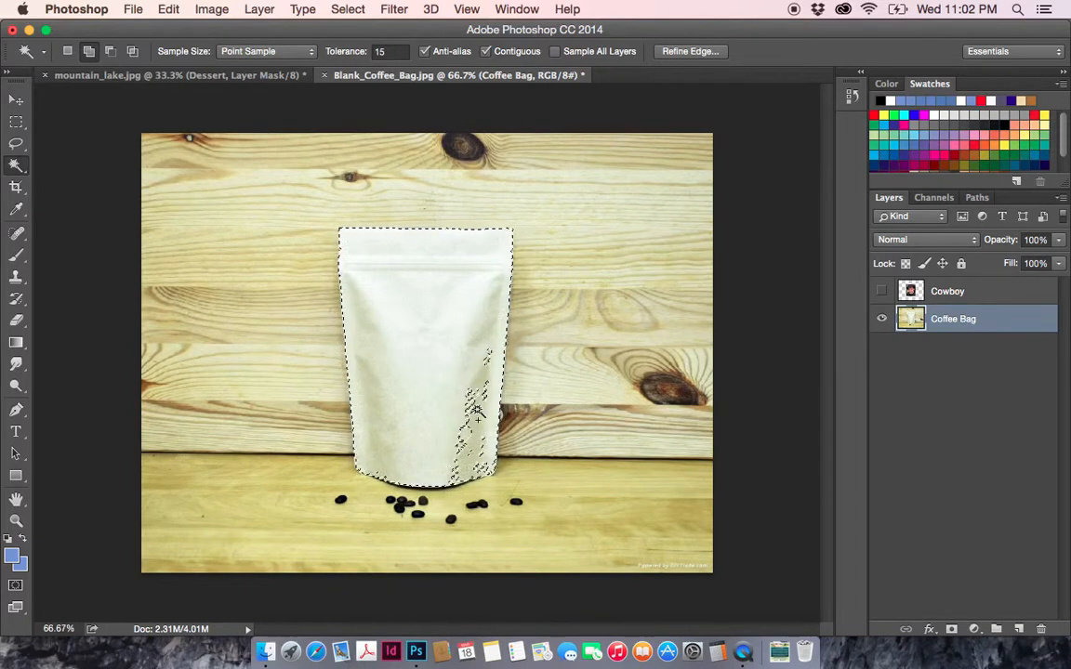
{"action": "left_click", "coordinate": [469, 425]}
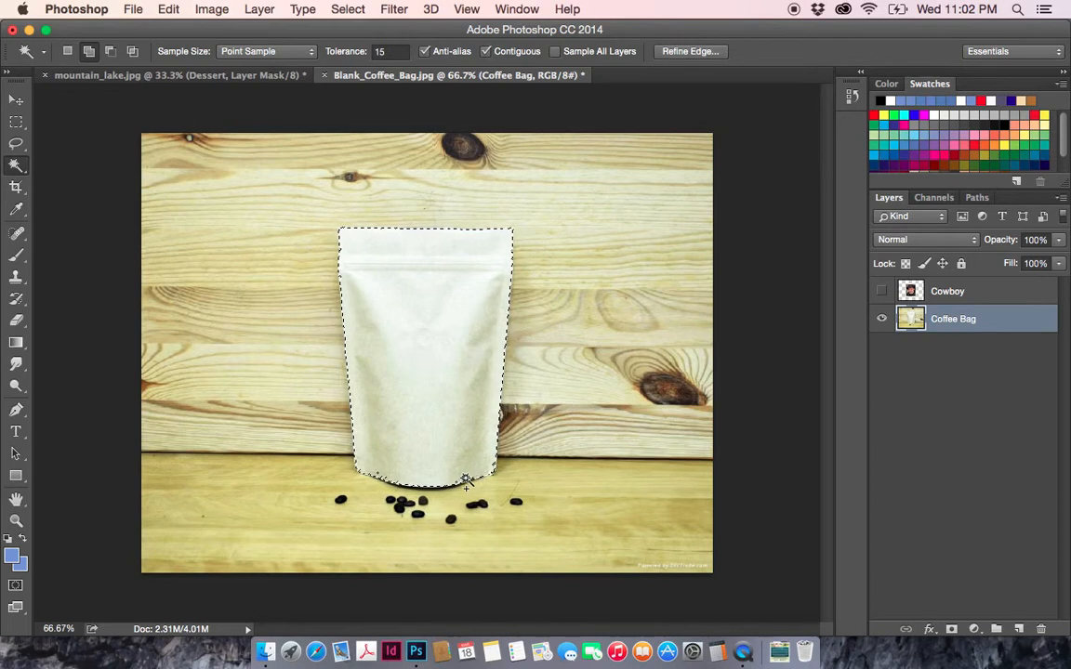
- Add the small unselected patches along the left half of the bag's bottom edge to the selection with the Magic Wand
{"action": "left_click", "coordinate": [15, 521]}
{"action": "left_click", "coordinate": [419, 489]}
{"action": "left_click", "coordinate": [418, 489]}
{"action": "left_click", "coordinate": [429, 482]}
{"action": "left_click", "coordinate": [435, 474]}
{"action": "left_click", "coordinate": [436, 467]}
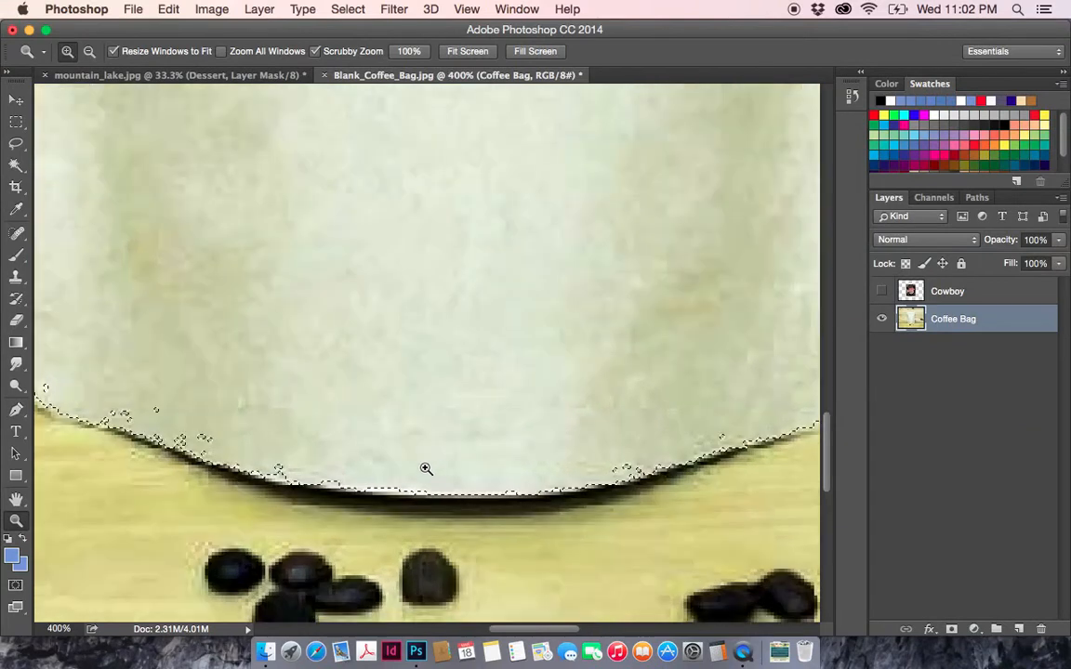
{"action": "left_click", "coordinate": [15, 165]}
{"action": "left_click", "coordinate": [116, 418], "text": "shift"}
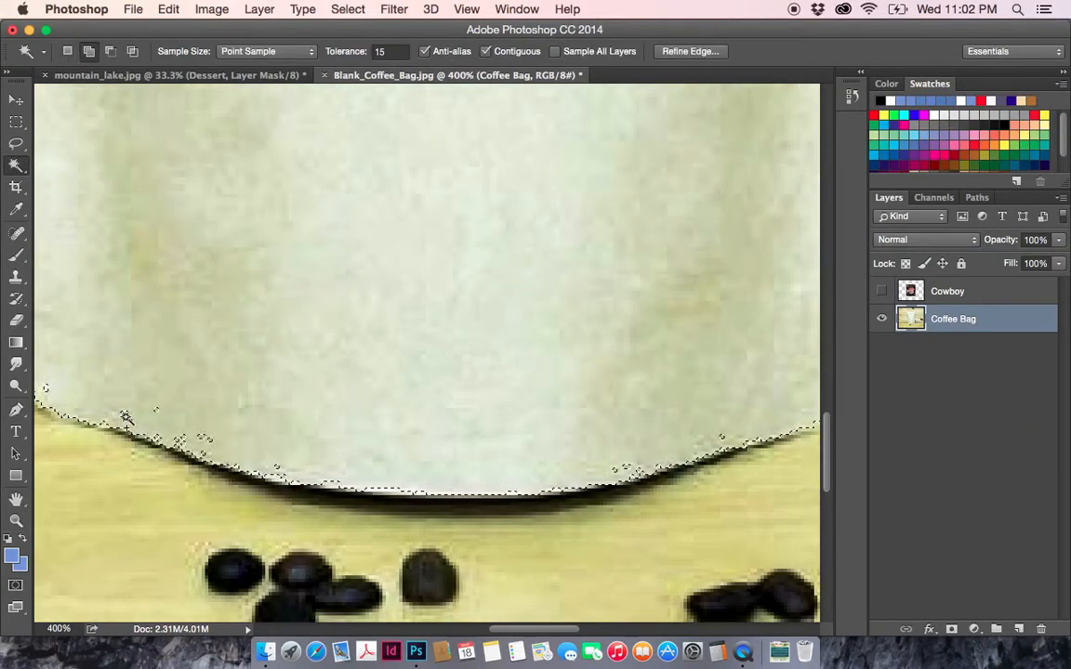
{"action": "left_click", "coordinate": [157, 413], "text": "shift"}
{"action": "left_click", "coordinate": [127, 414], "text": "shift"}
{"action": "left_click", "coordinate": [127, 416], "text": "shift"}
{"action": "left_click", "coordinate": [48, 389], "text": "shift"}
{"action": "left_click", "coordinate": [203, 455], "text": "shift"}
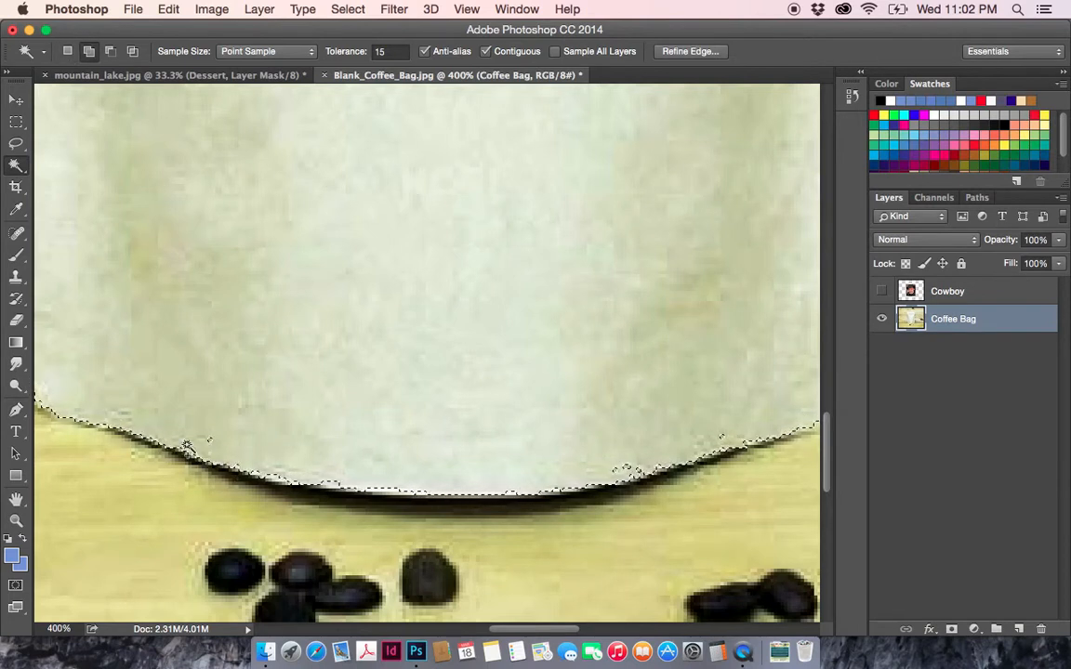
- Add the stray patches along the right half of the bag's bottom edge to the selection with the Magic Wand
{"action": "left_click", "coordinate": [620, 470], "text": "shift"}
{"action": "left_click", "coordinate": [630, 468], "text": "shift"}
{"action": "left_click", "coordinate": [640, 468], "text": "shift"}
{"action": "left_click", "coordinate": [723, 437], "text": "shift"}
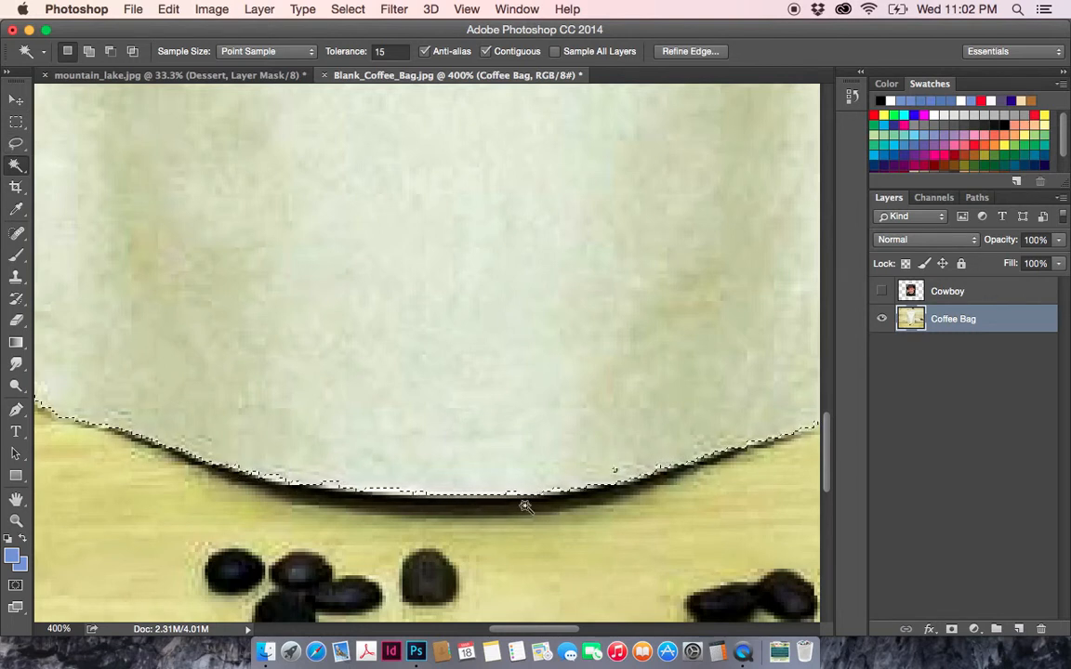
- Smooth the selection along the right half of the bag's bottom edge by adding the missing areas with the Lasso tool
{"action": "left_click", "coordinate": [15, 145]}
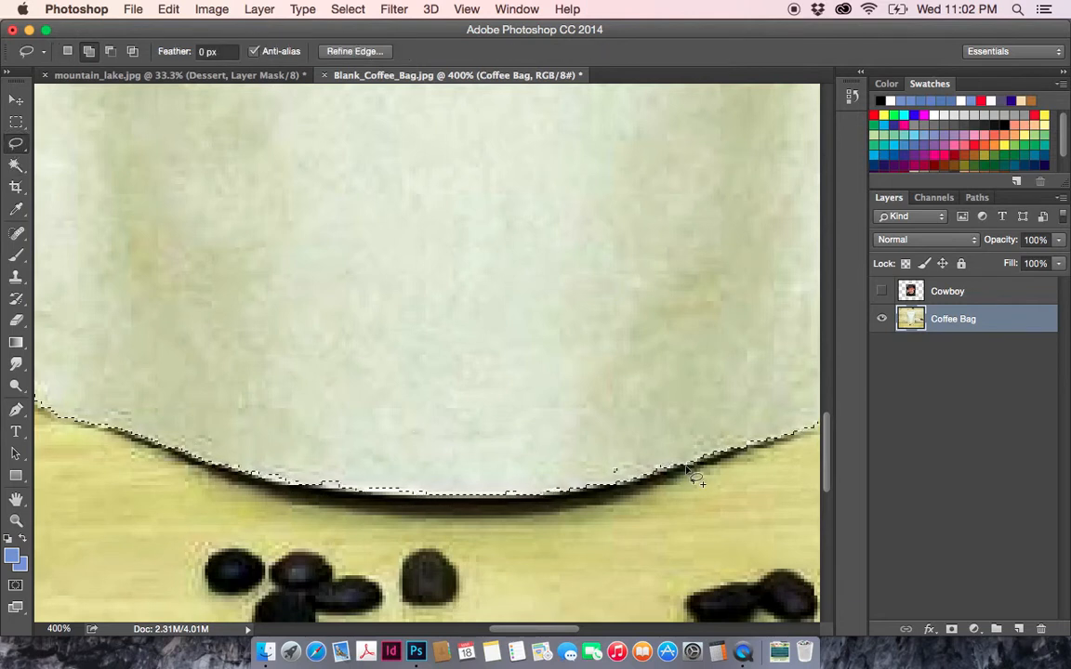
{"action": "key", "text": "shift"}
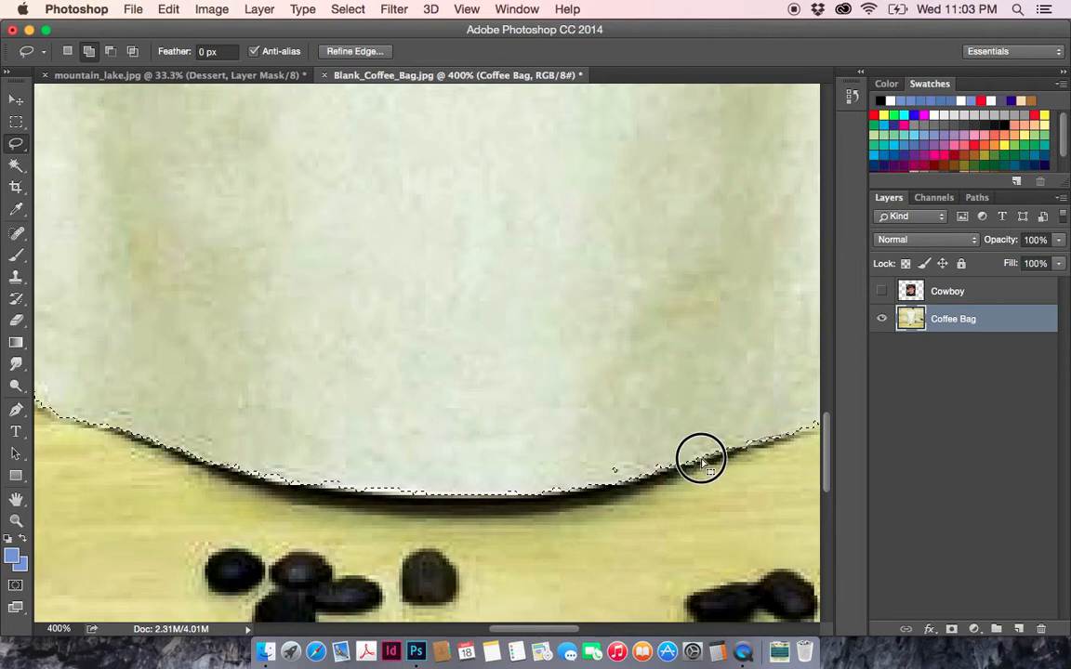
{"action": "mouse_move", "coordinate": [675, 469]}
{"action": "left_mouse_down"}
{"action": "mouse_move", "coordinate": [622, 485]}
{"action": "mouse_move", "coordinate": [513, 490]}
{"action": "mouse_move", "coordinate": [557, 495]}
{"action": "mouse_move", "coordinate": [543, 501]}
{"action": "mouse_move", "coordinate": [497, 495]}
{"action": "mouse_move", "coordinate": [524, 473]}
{"action": "mouse_move", "coordinate": [702, 448]}
{"action": "mouse_move", "coordinate": [768, 422]}
{"action": "mouse_move", "coordinate": [778, 451]}
{"action": "left_mouse_up"}
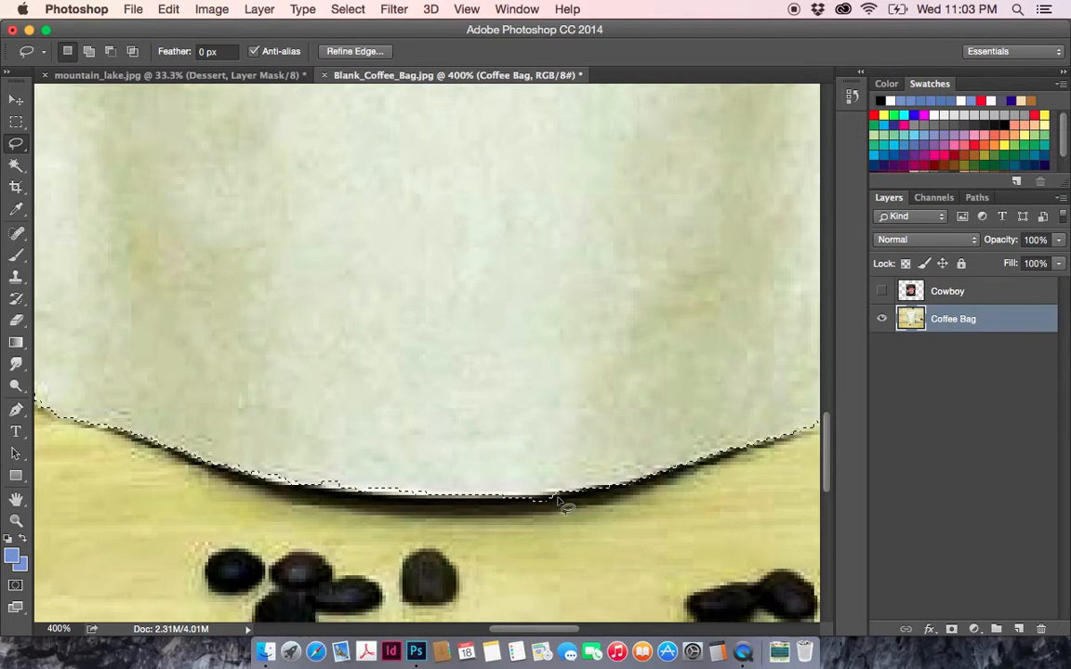
{"action": "mouse_move", "coordinate": [562, 501]}
{"action": "left_mouse_down"}
{"action": "mouse_move", "coordinate": [535, 504]}
{"action": "mouse_move", "coordinate": [532, 536]}
{"action": "left_mouse_up"}
- Add the missing areas along the middle and left half of the bag's bottom edge and its lower-left corner with the Lasso
{"action": "left_click_drag", "start_coordinate": [506, 628], "coordinate": [488, 631]}
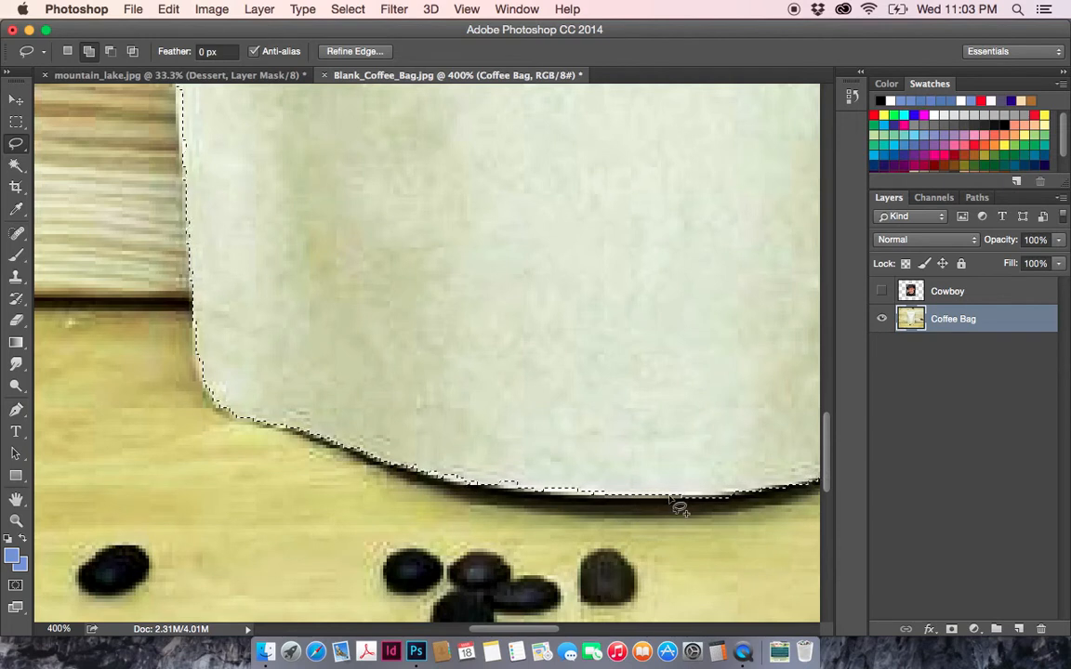
{"action": "mouse_move", "coordinate": [688, 500]}
{"action": "left_mouse_down"}
{"action": "mouse_move", "coordinate": [459, 483]}
{"action": "mouse_move", "coordinate": [347, 447]}
{"action": "mouse_move", "coordinate": [497, 440]}
{"action": "mouse_move", "coordinate": [703, 478]}
{"action": "left_mouse_up"}
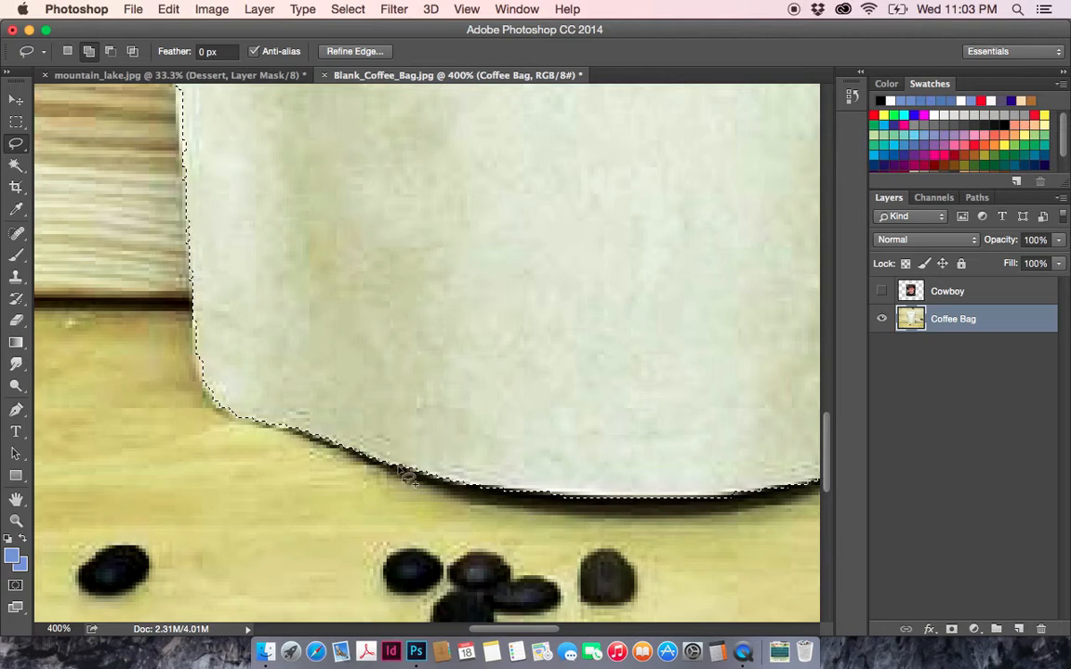
{"action": "mouse_move", "coordinate": [360, 452]}
{"action": "left_mouse_down"}
{"action": "mouse_move", "coordinate": [231, 408]}
{"action": "mouse_move", "coordinate": [193, 359]}
{"action": "left_mouse_up"}
{"action": "mouse_move", "coordinate": [193, 327]}
{"action": "left_mouse_down"}
{"action": "mouse_move", "coordinate": [227, 299]}
{"action": "mouse_move", "coordinate": [233, 307]}
{"action": "left_mouse_up"}
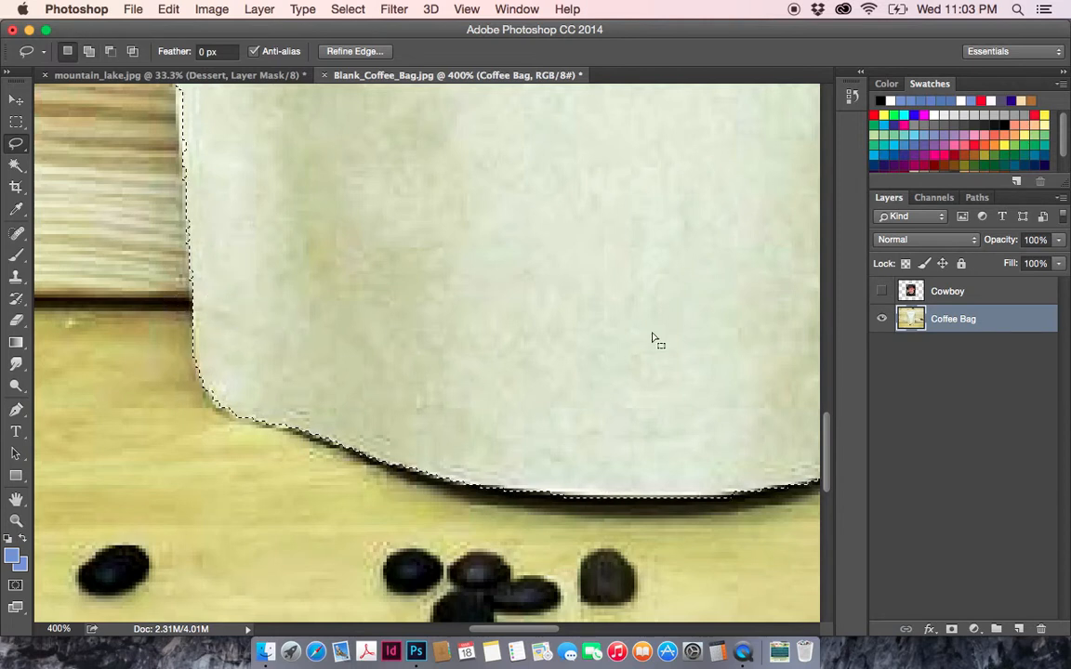
- Add the missing slivers along the bag's left edge to the selection with the Magic Wand
{"action": "left_click", "coordinate": [16, 164]}
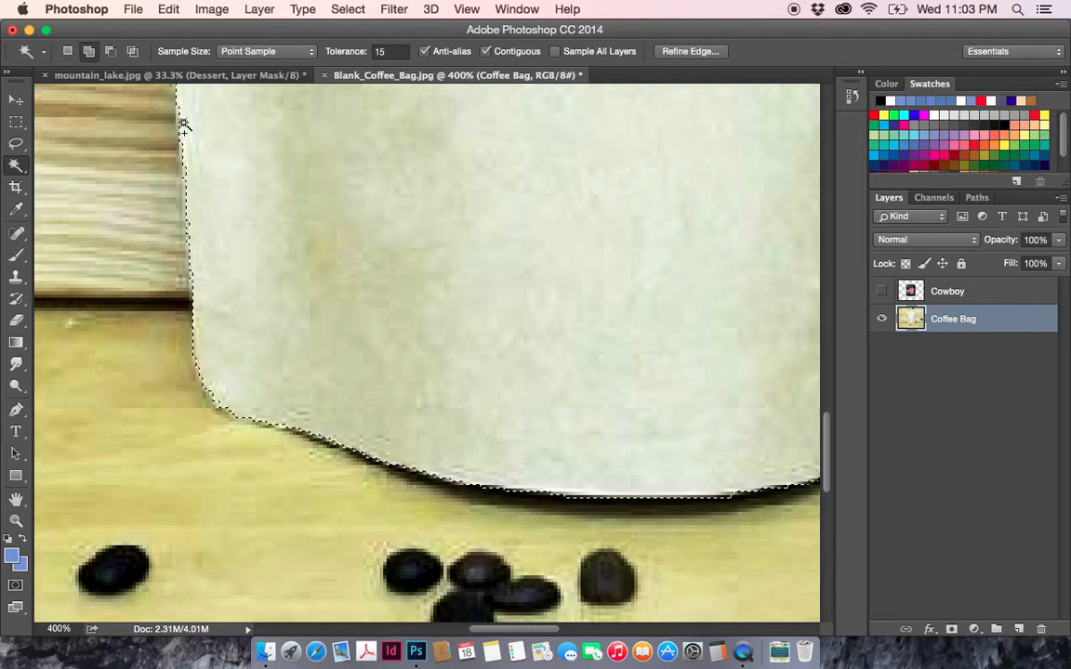
{"action": "left_click", "coordinate": [187, 169], "text": "shift"}
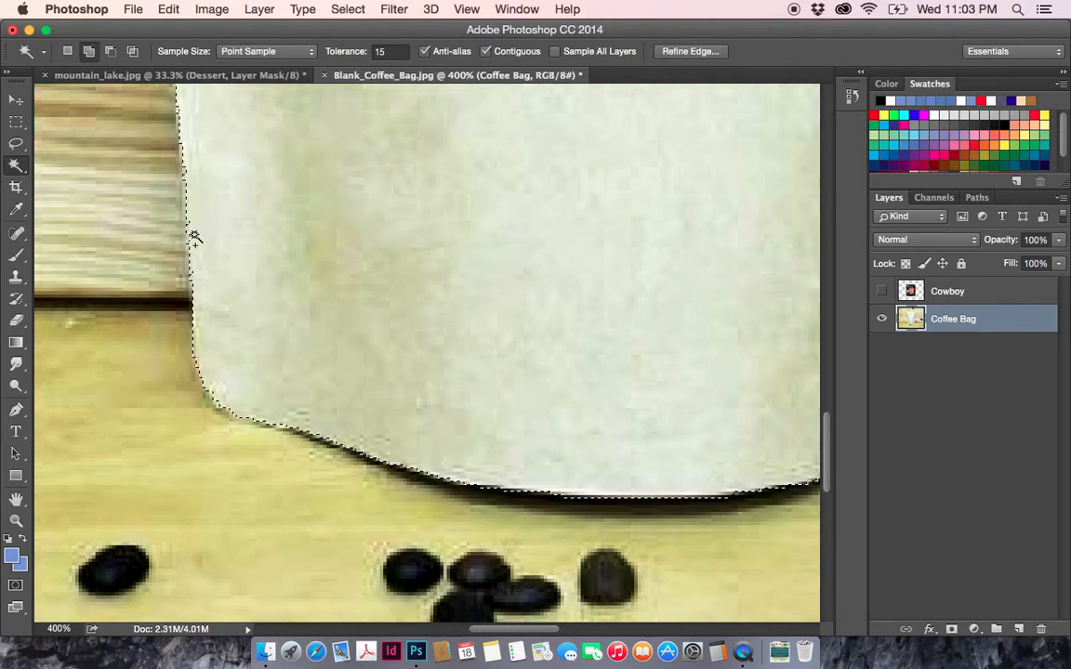
{"action": "key", "text": "super+0"}
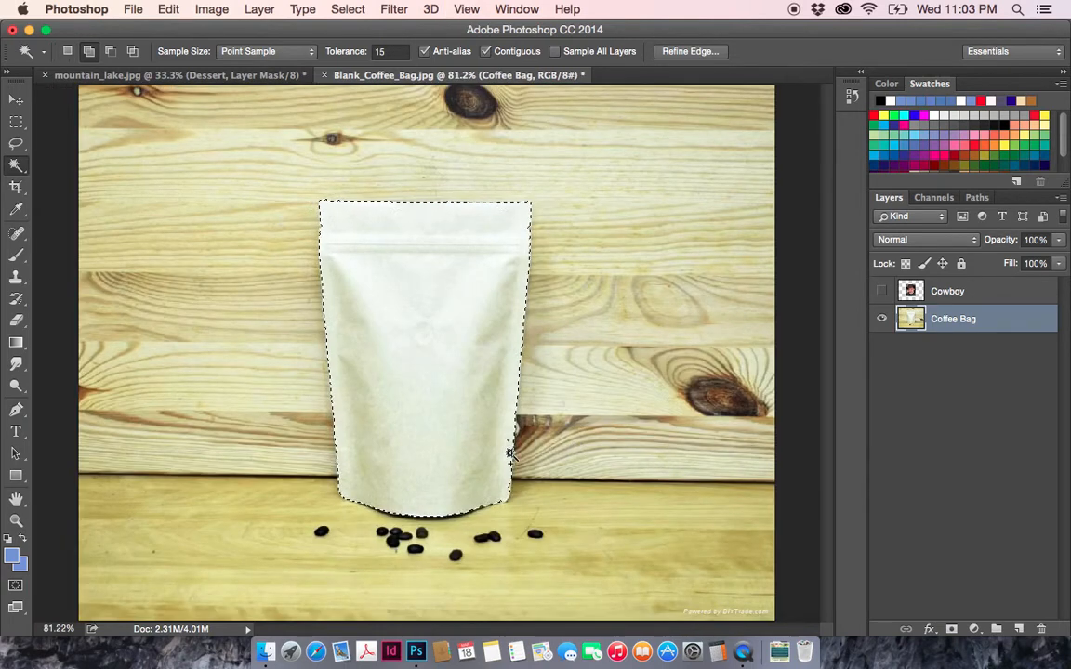
- Clean up the selection along the bag's lower-right edge with the Magic Wand, and undo the last addition at the corner
{"action": "left_click", "coordinate": [16, 521]}
{"action": "left_click", "coordinate": [509, 447]}
{"action": "left_click", "coordinate": [509, 446]}
{"action": "left_click", "coordinate": [510, 446]}
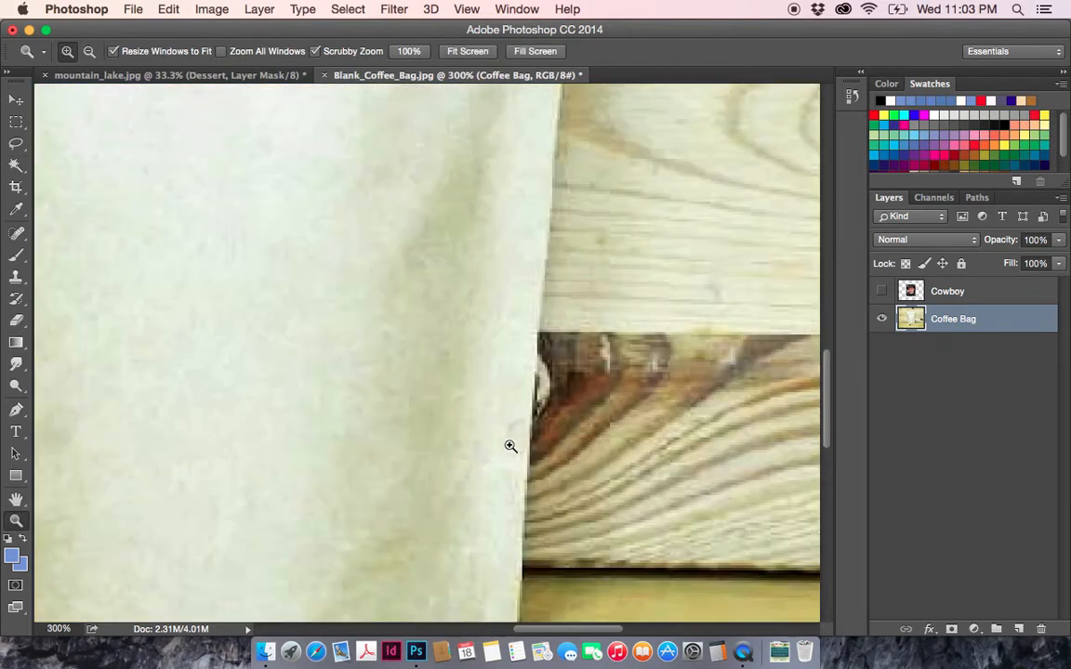
{"action": "left_click", "coordinate": [15, 164]}
{"action": "scroll", "coordinate": [537, 451], "scroll_direction": "down", "scroll_amount": 3}
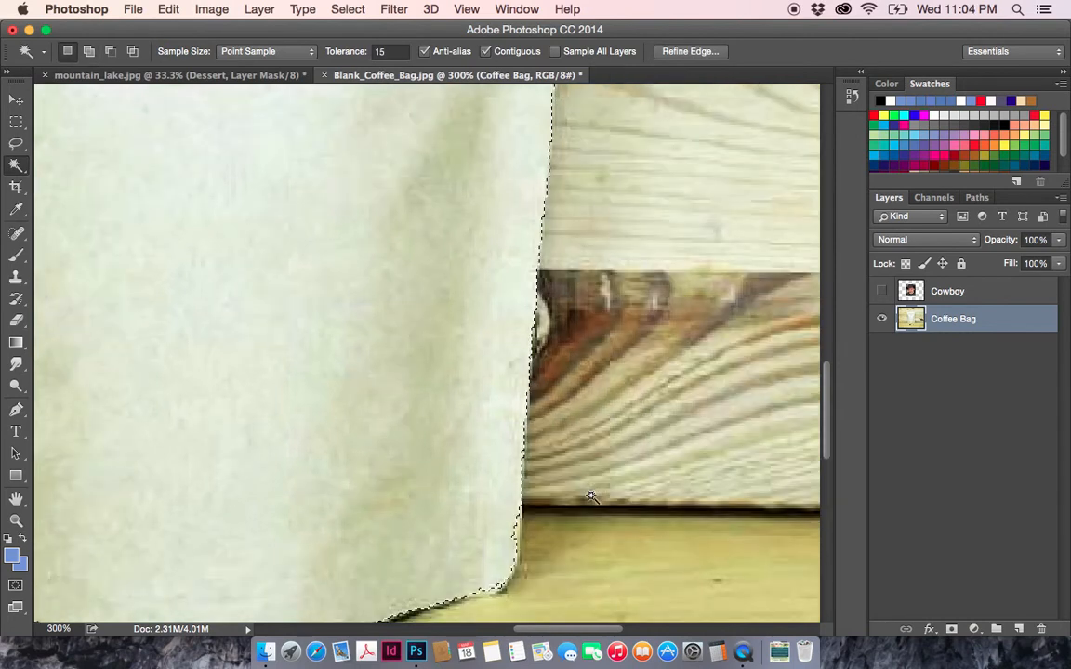
{"action": "left_click", "coordinate": [498, 590], "text": "shift"}
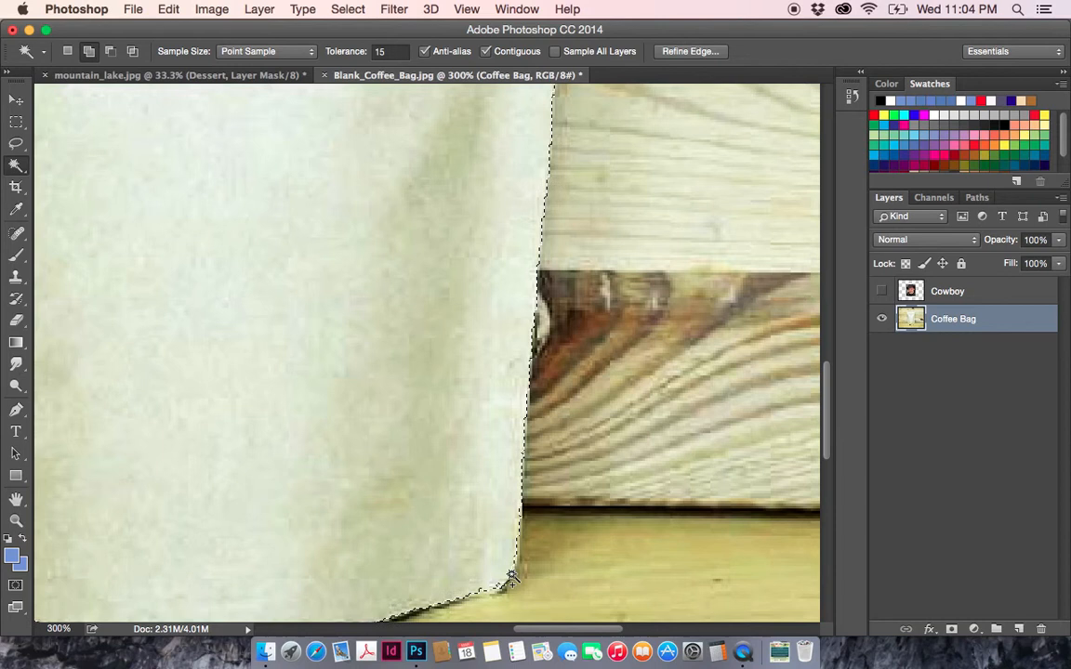
{"action": "left_click", "coordinate": [517, 569], "text": "shift"}
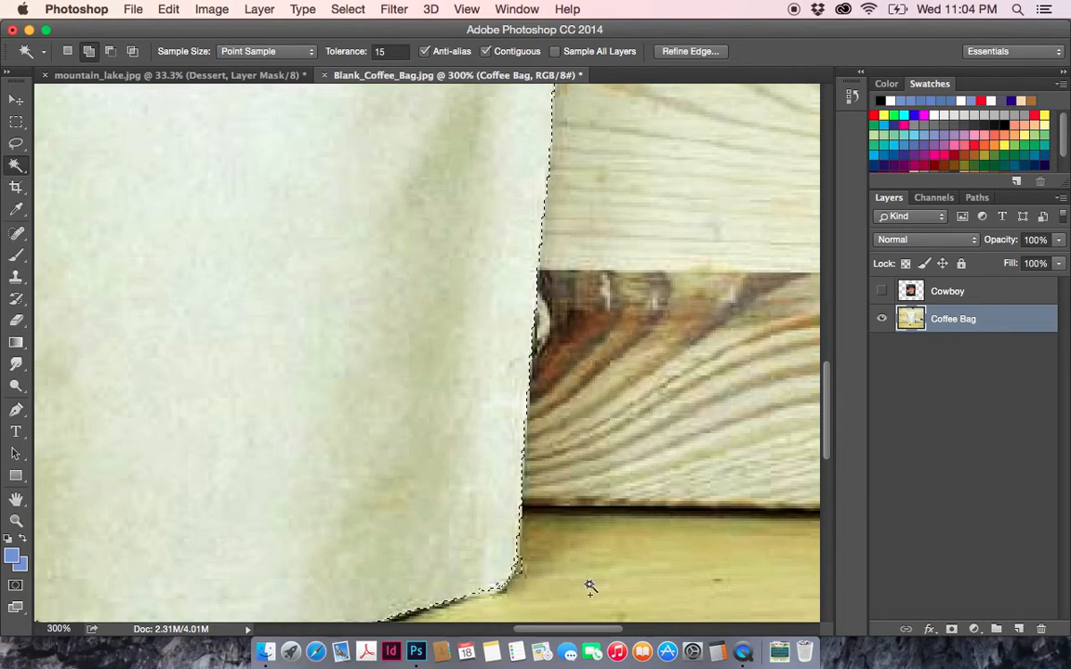
{"action": "key", "text": "super+z"}
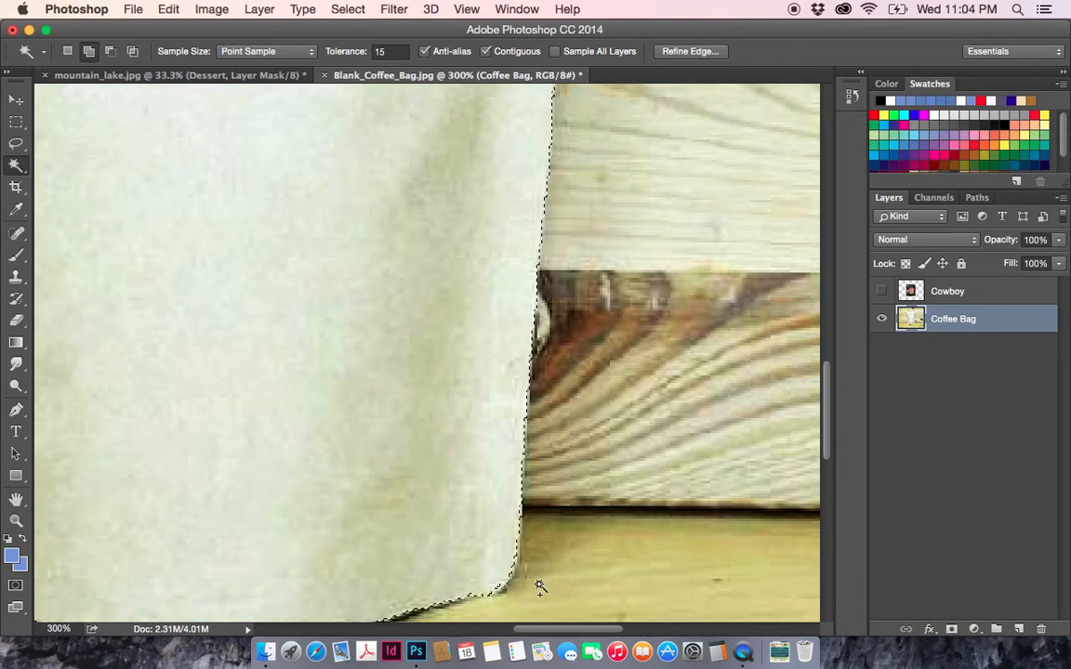
- Add the missing areas at the bag's lower-right corner to the selection with the Lasso tool
{"action": "key", "text": "super+0"}
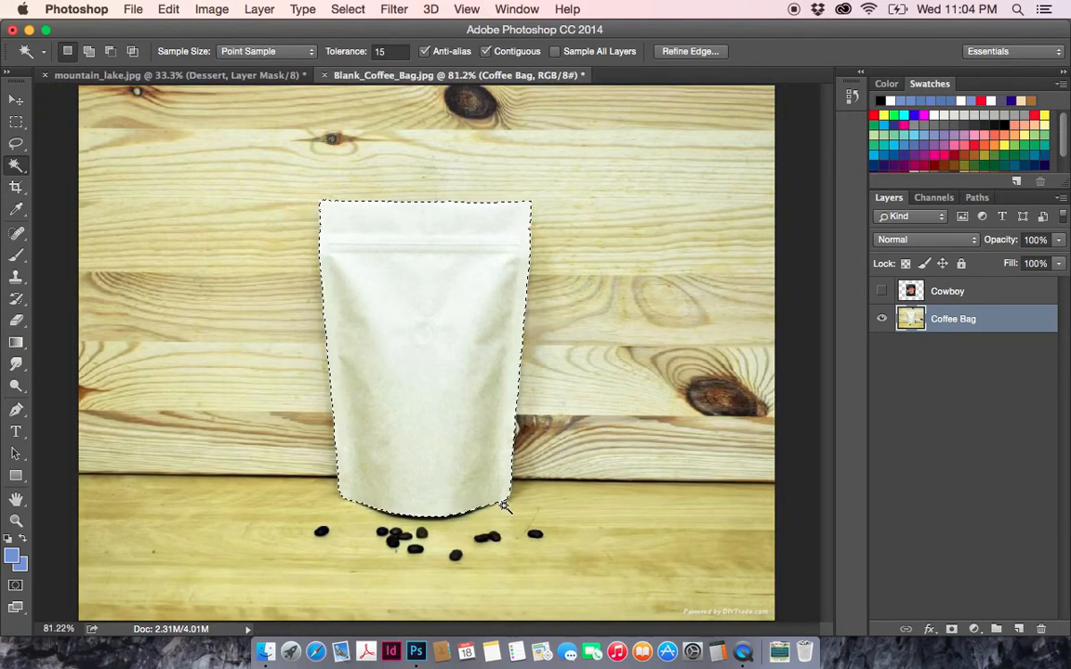
{"action": "left_click", "coordinate": [16, 519]}
{"action": "left_click", "coordinate": [500, 511]}
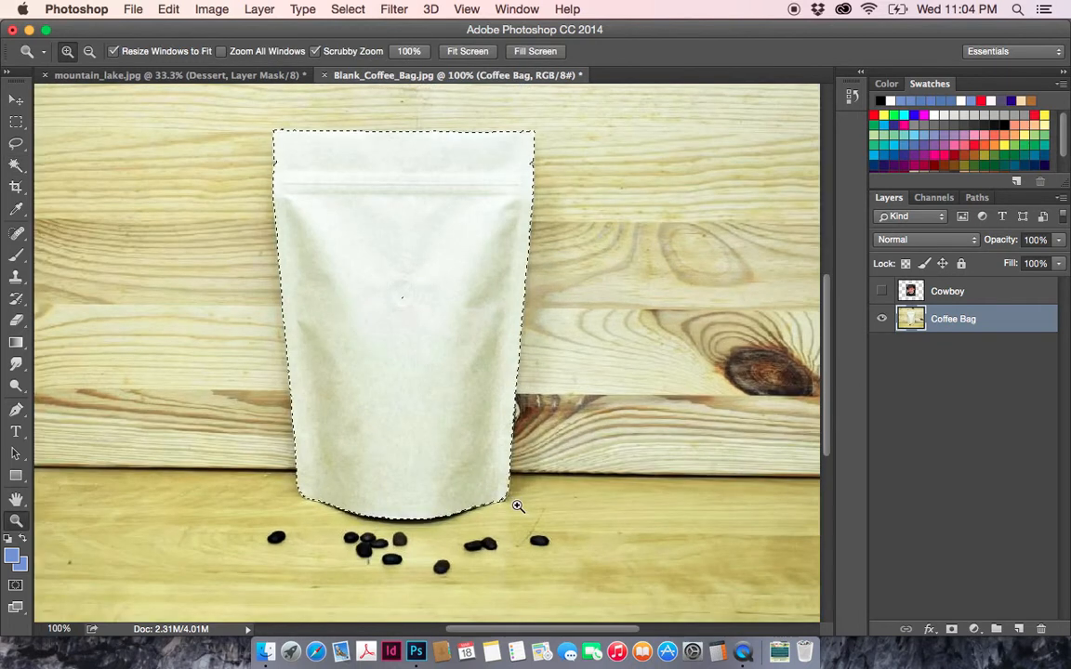
{"action": "left_click", "coordinate": [511, 502]}
{"action": "left_click", "coordinate": [474, 488]}
{"action": "left_click", "coordinate": [472, 487]}
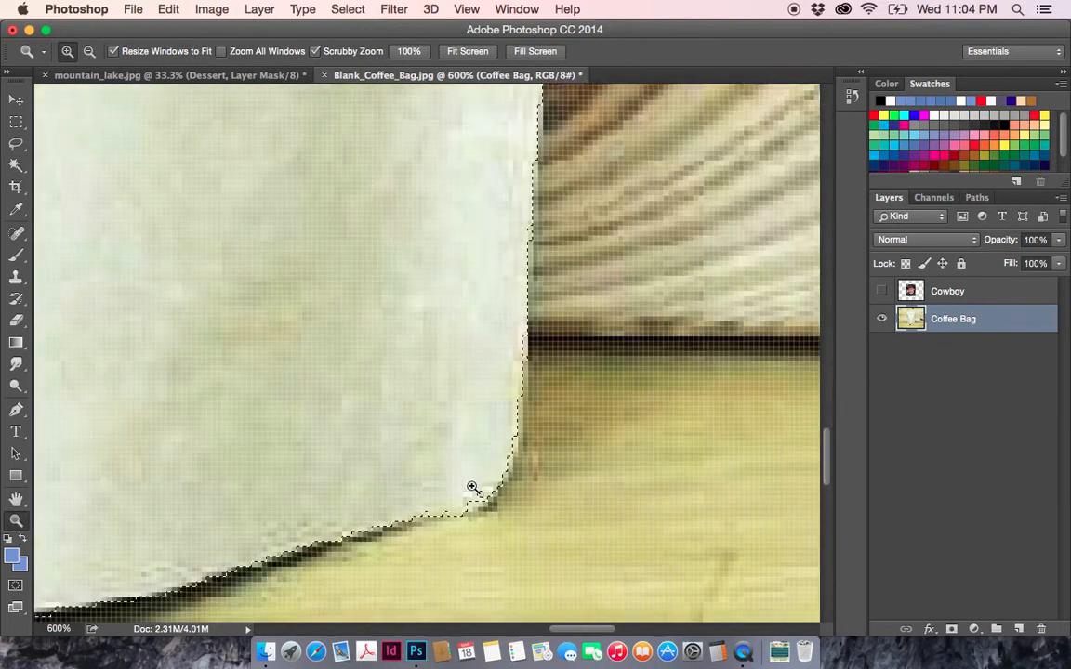
{"action": "left_click", "coordinate": [472, 487]}
{"action": "left_click", "coordinate": [472, 487]}
{"action": "left_click", "coordinate": [16, 144]}
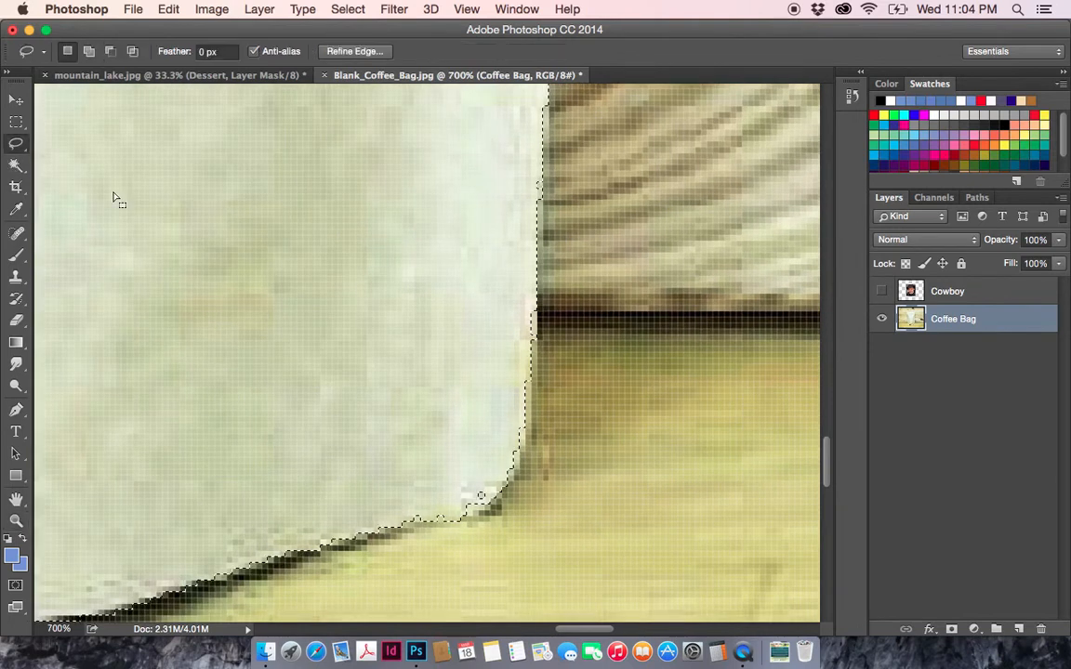
{"action": "left_click", "coordinate": [537, 317], "text": "shift"}
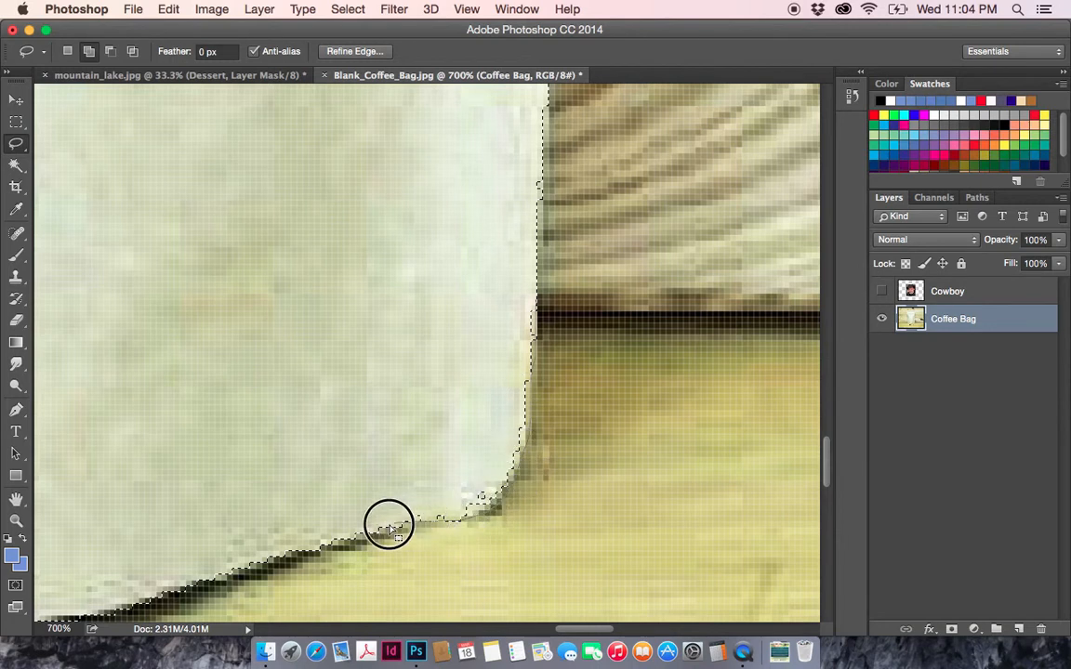
{"action": "left_click_drag", "start_coordinate": [335, 541], "coordinate": [424, 442]}
{"action": "left_click_drag", "start_coordinate": [479, 279], "coordinate": [522, 151]}
{"action": "key", "text": "super+0"}
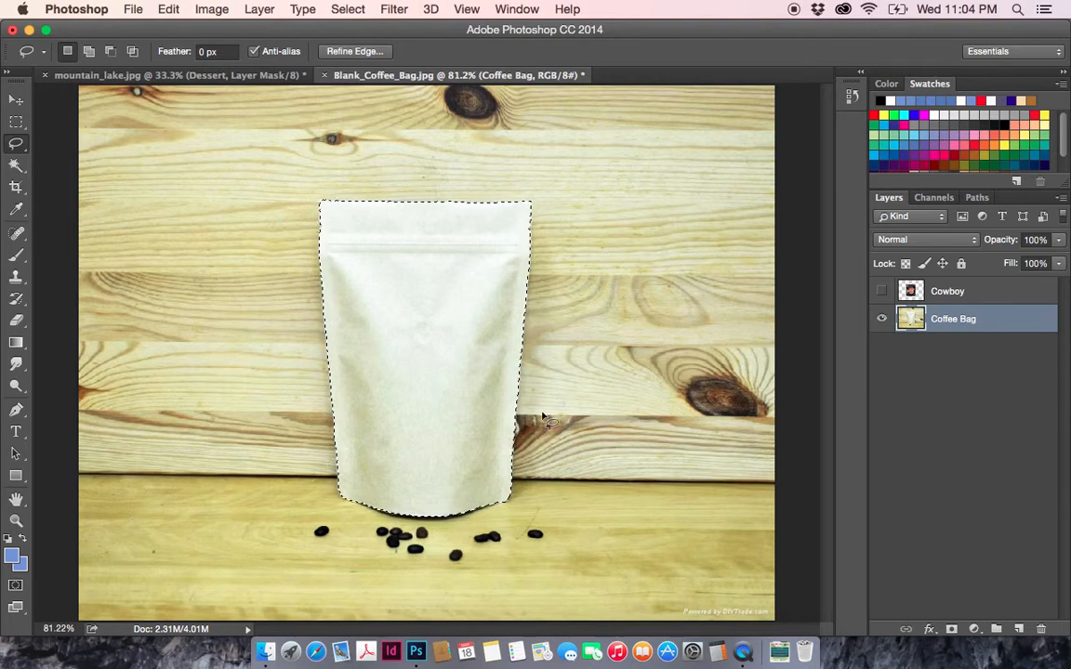
- Select the Cowboy layer and make it visible over the bag-shaped selection
{"action": "left_click", "coordinate": [947, 298]}
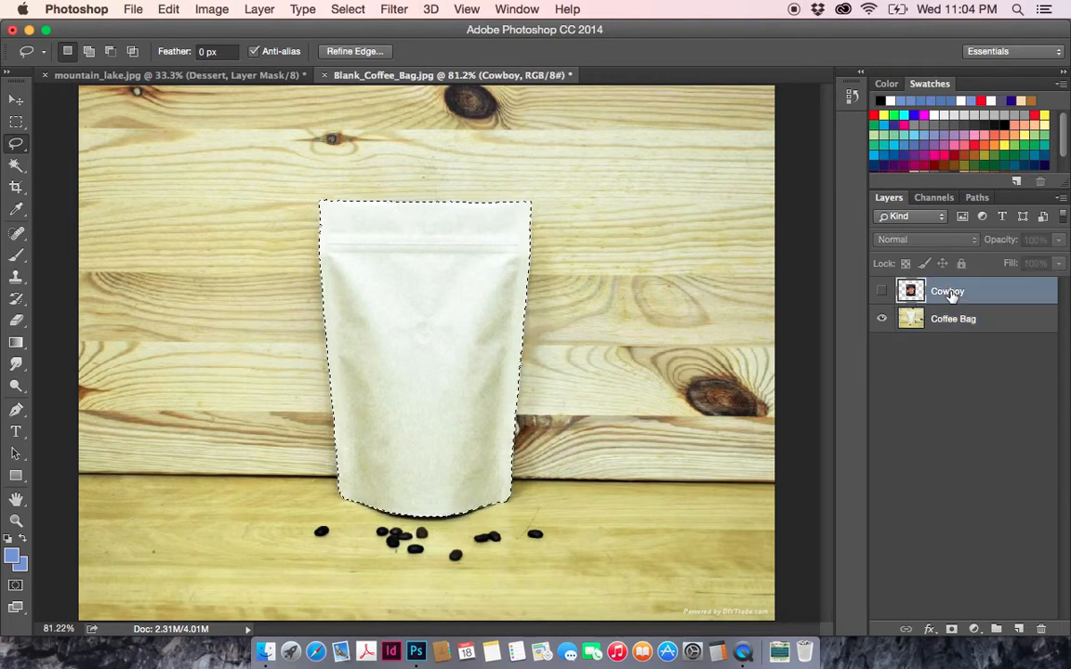
{"action": "left_click", "coordinate": [881, 291]}
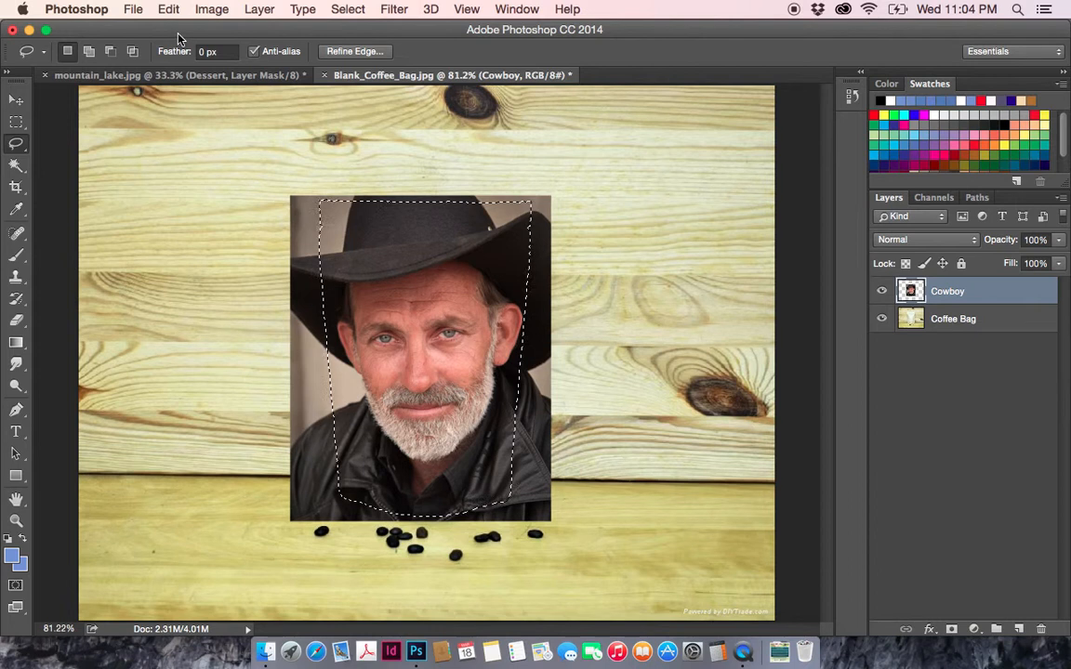
{"action": "left_click", "coordinate": [261, 9]}
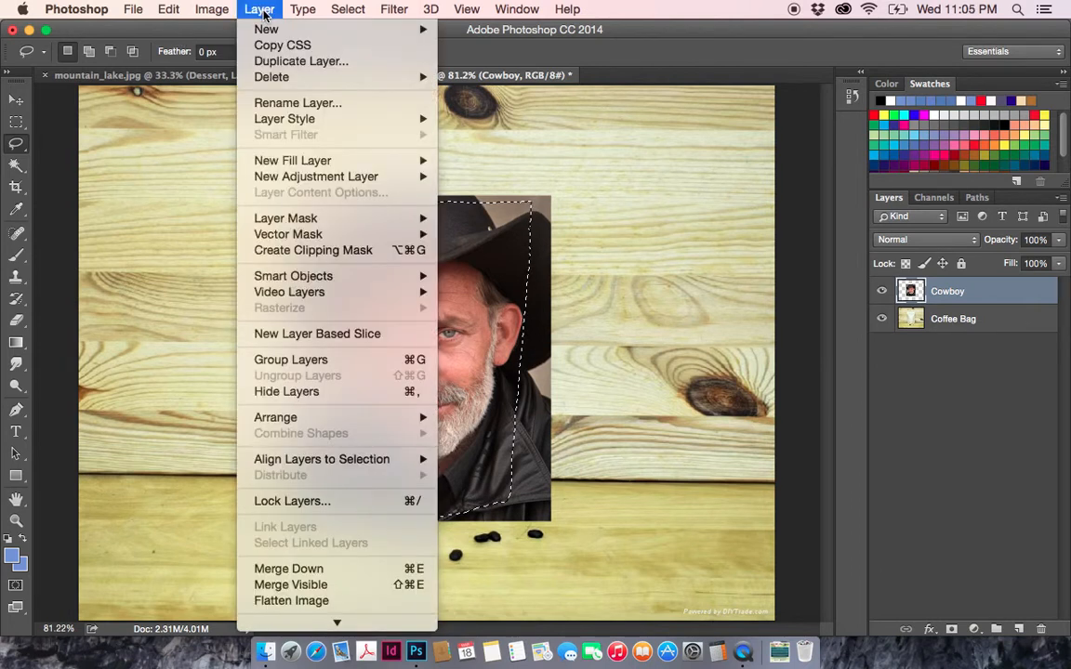
{"action": "mouse_move", "coordinate": [296, 222]}
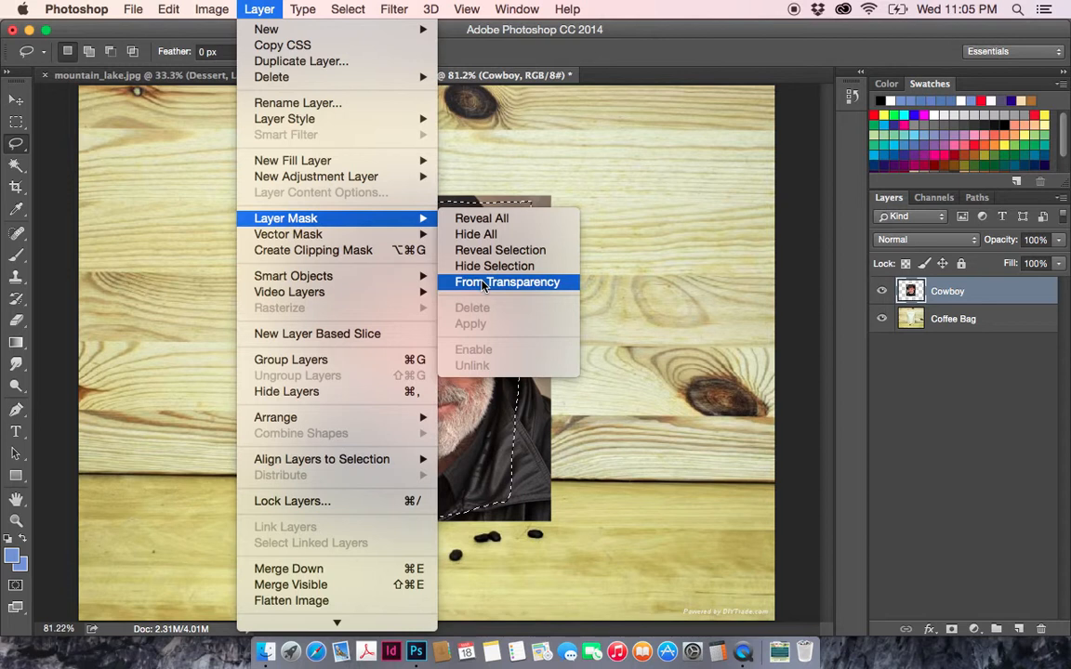
{"action": "left_click", "coordinate": [683, 247]}
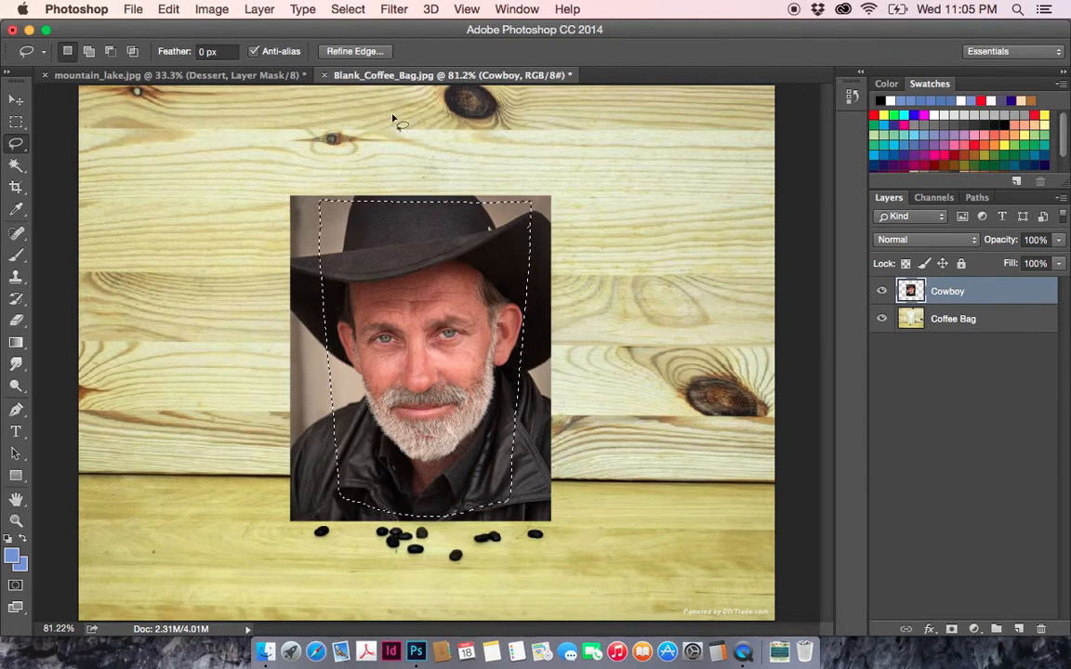
- Add a layer mask to the Cowboy layer that reveals only the bag-shaped selection
{"action": "left_click", "coordinate": [257, 10]}
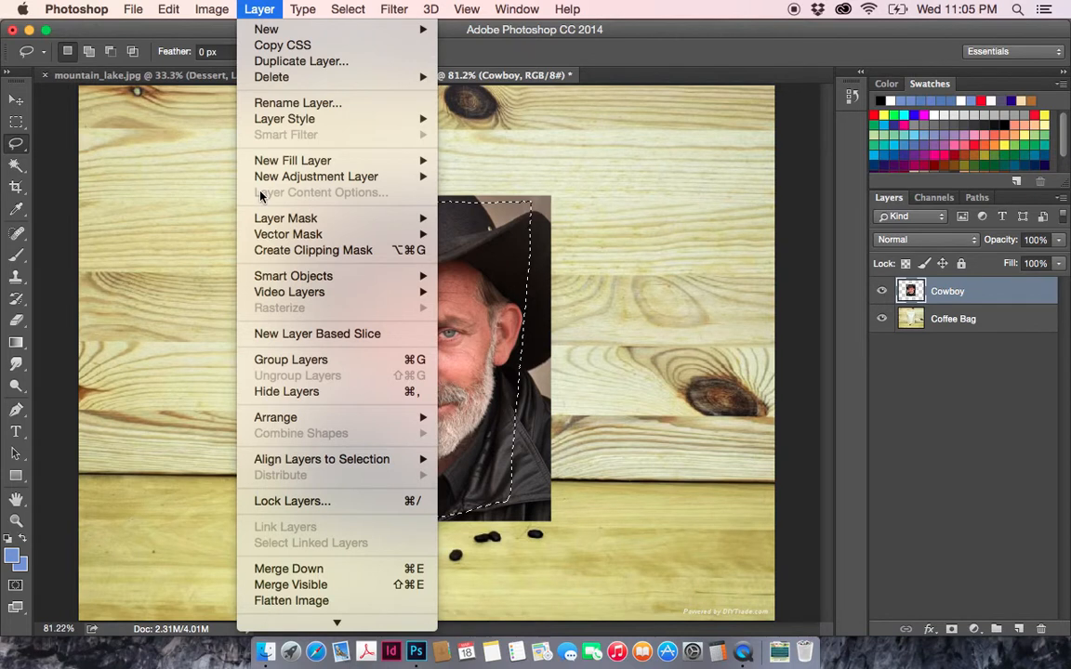
{"action": "mouse_move", "coordinate": [390, 219]}
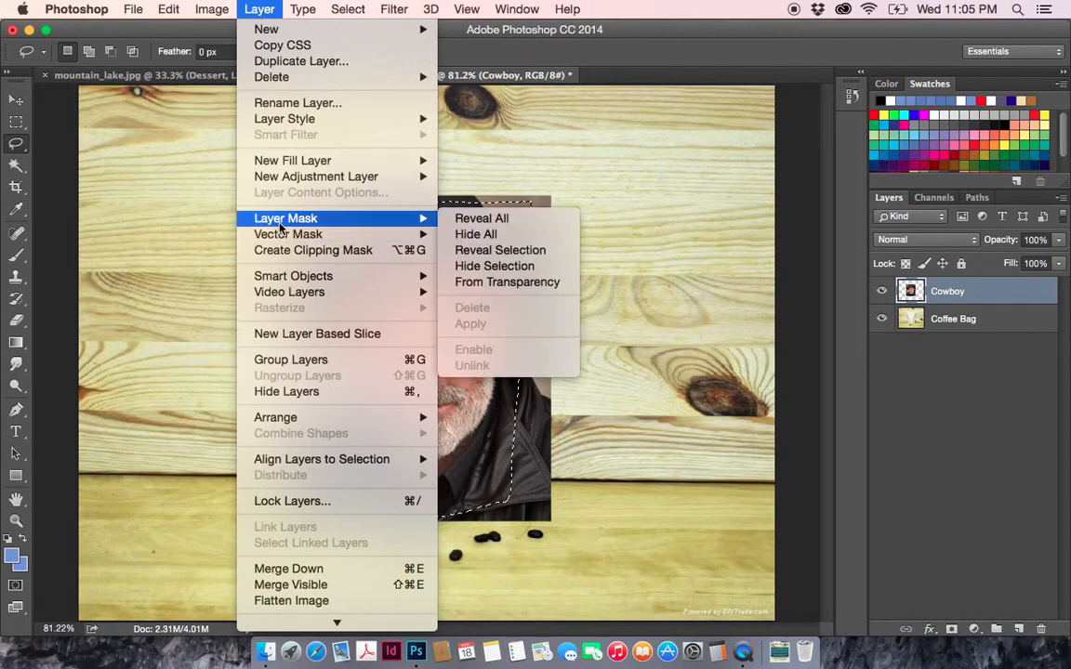
{"action": "left_click", "coordinate": [481, 257]}
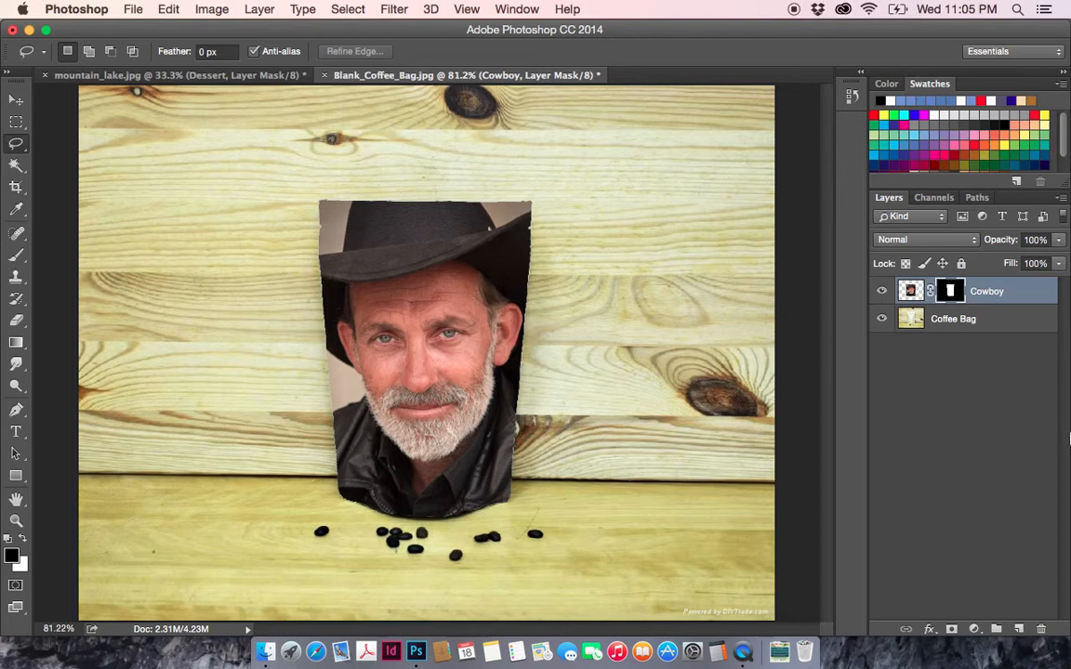
- Target the Cowboy layer's image instead of its mask, and try the Overlay, Multiply and Screen blending modes on it
{"action": "left_click", "coordinate": [911, 293]}
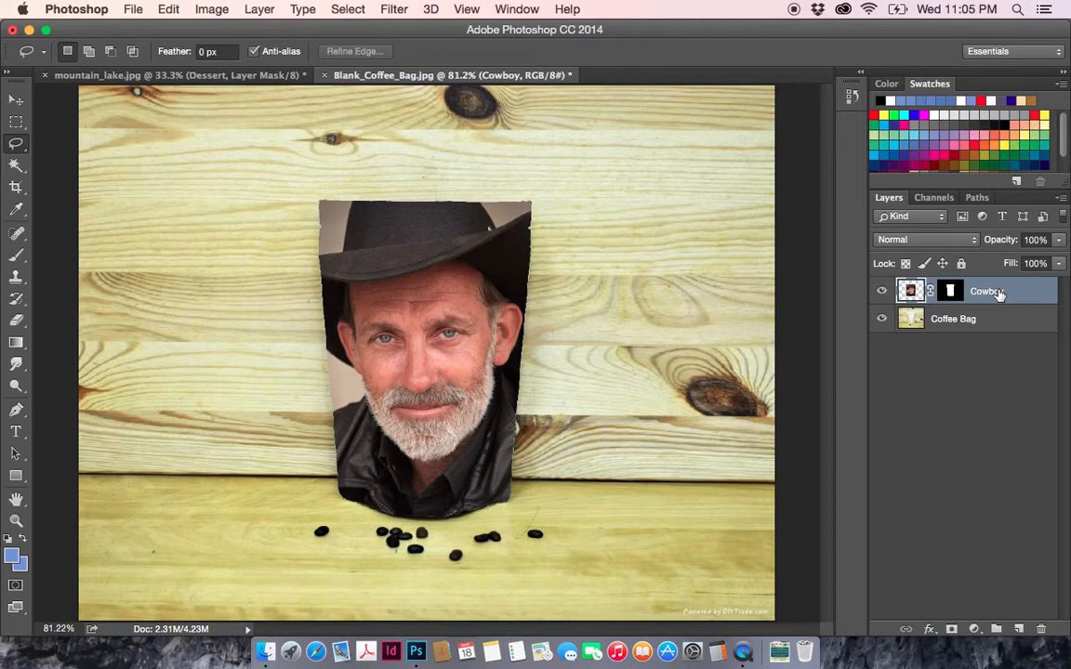
{"action": "left_click", "coordinate": [942, 218]}
{"action": "left_click", "coordinate": [946, 233]}
{"action": "left_click", "coordinate": [951, 243]}
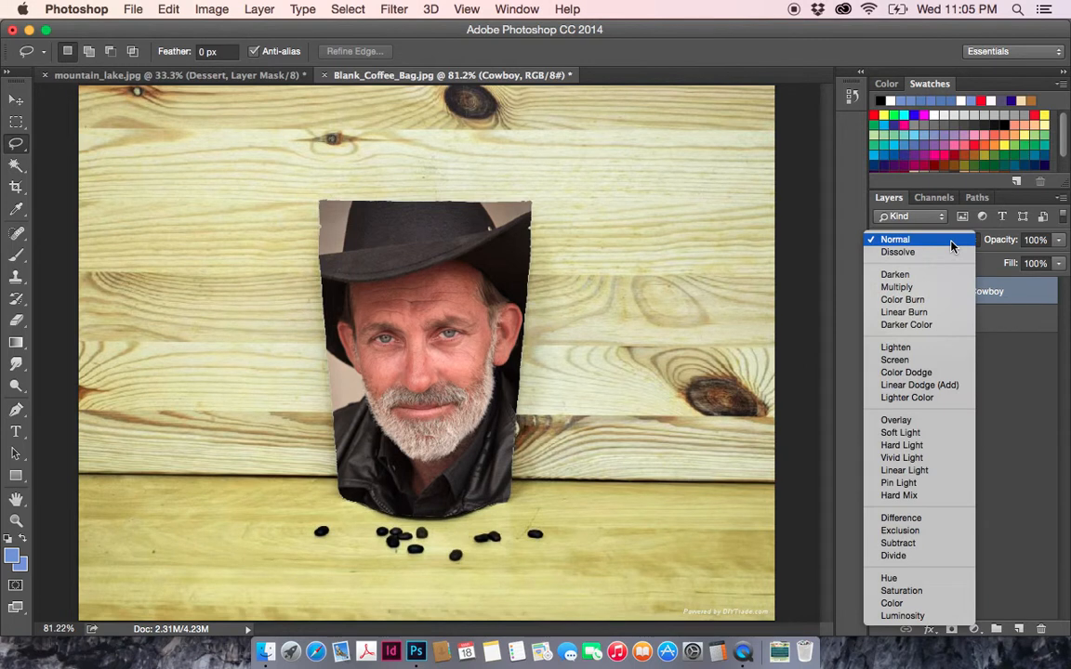
{"action": "left_click", "coordinate": [907, 424]}
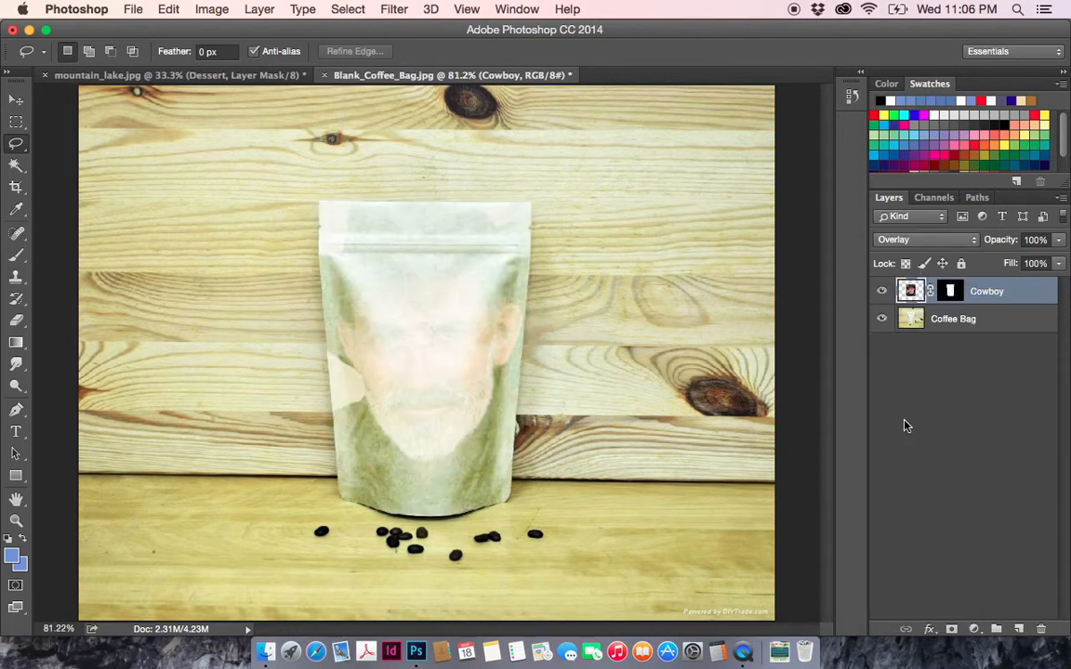
{"action": "left_click", "coordinate": [911, 240]}
{"action": "left_click", "coordinate": [908, 106]}
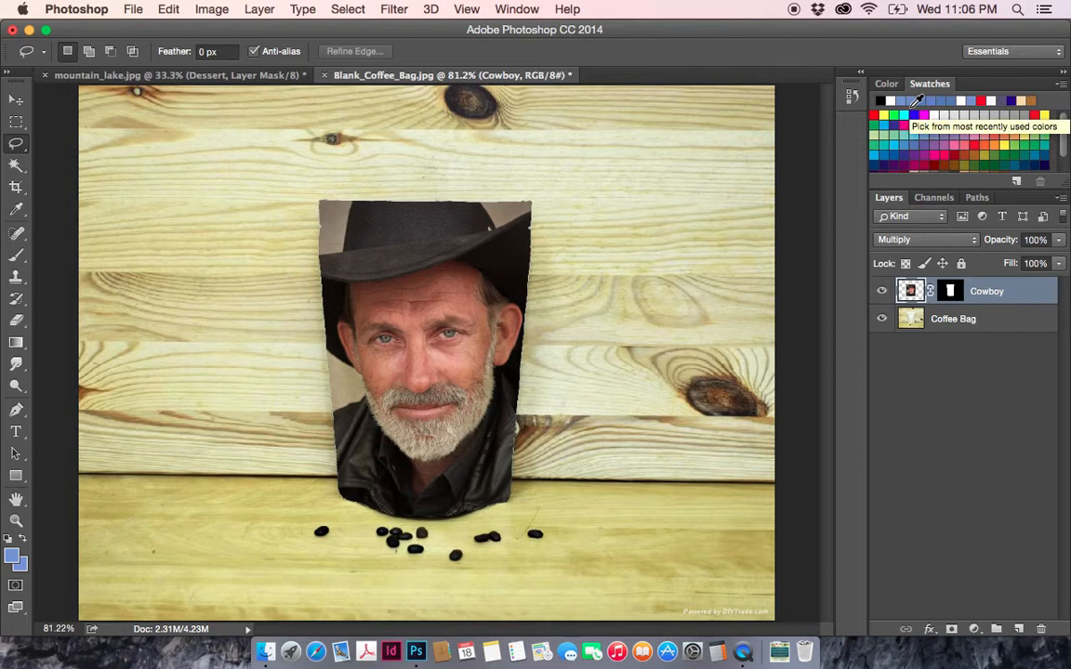
{"action": "left_click", "coordinate": [920, 239]}
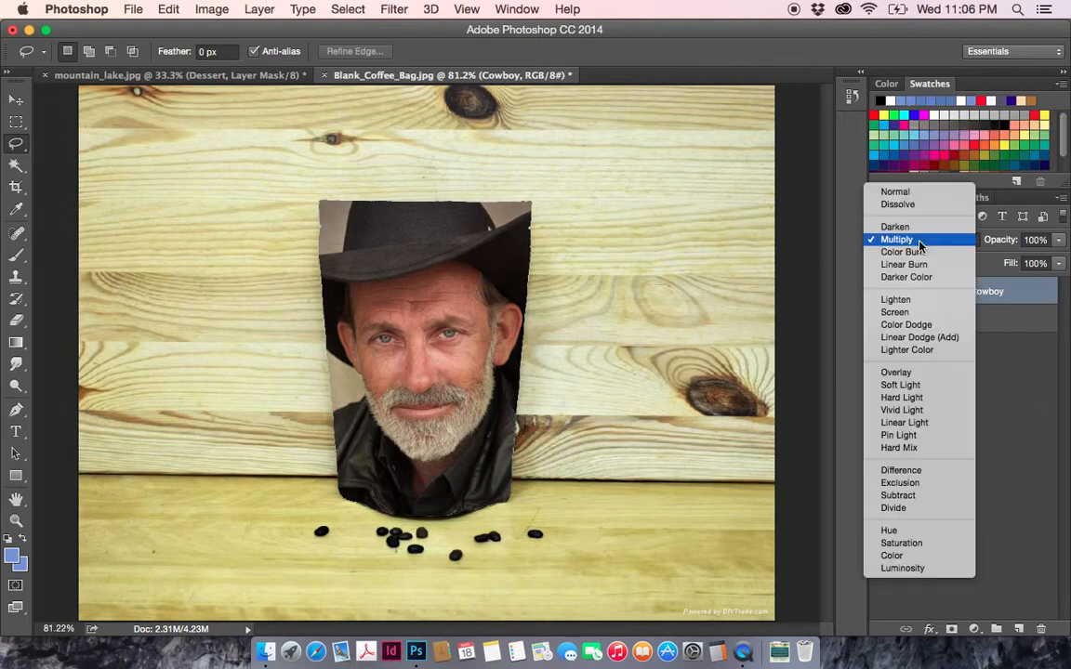
{"action": "left_click", "coordinate": [906, 312]}
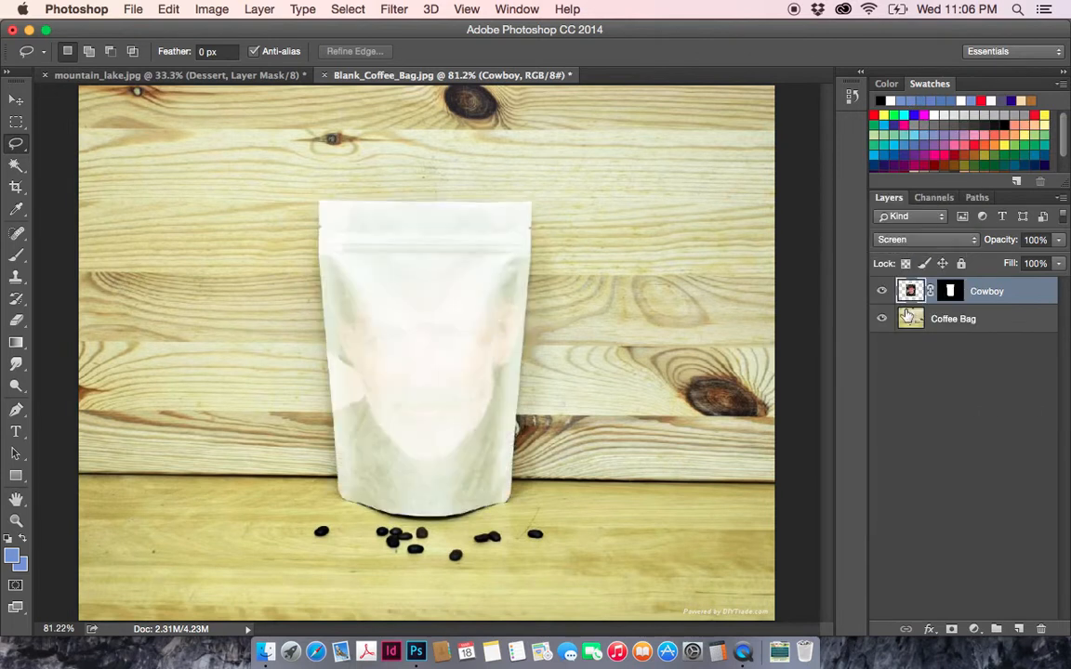
- Try the Darken, Color Burn, Linear Burn and Darker Color blending modes on the Cowboy layer
{"action": "left_click", "coordinate": [912, 239]}
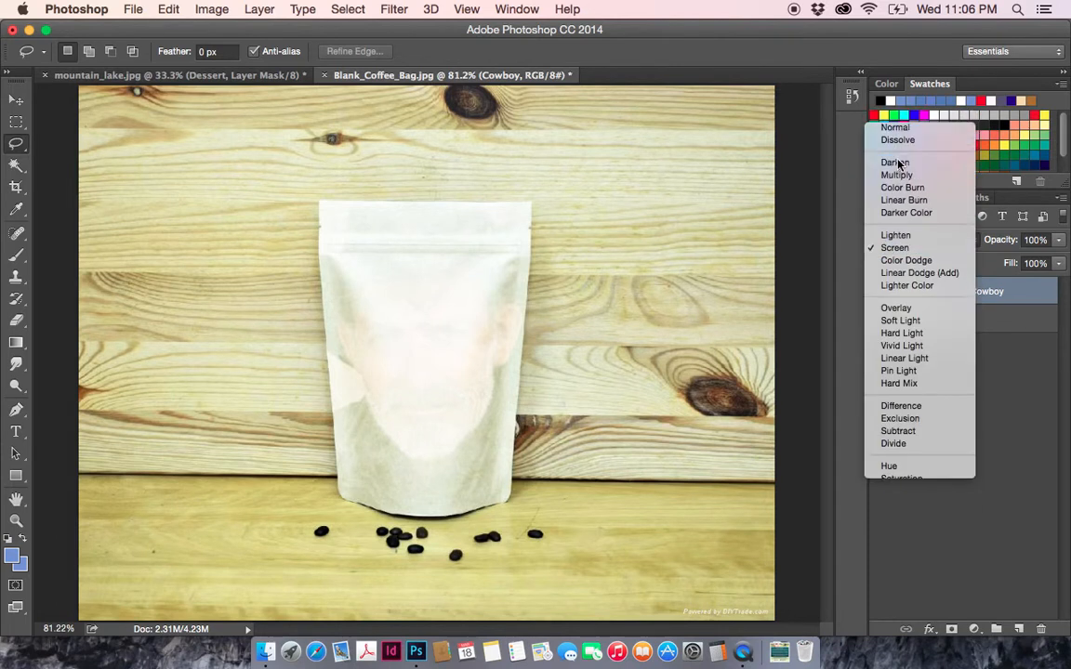
{"action": "left_click", "coordinate": [900, 155]}
{"action": "left_click", "coordinate": [898, 238]}
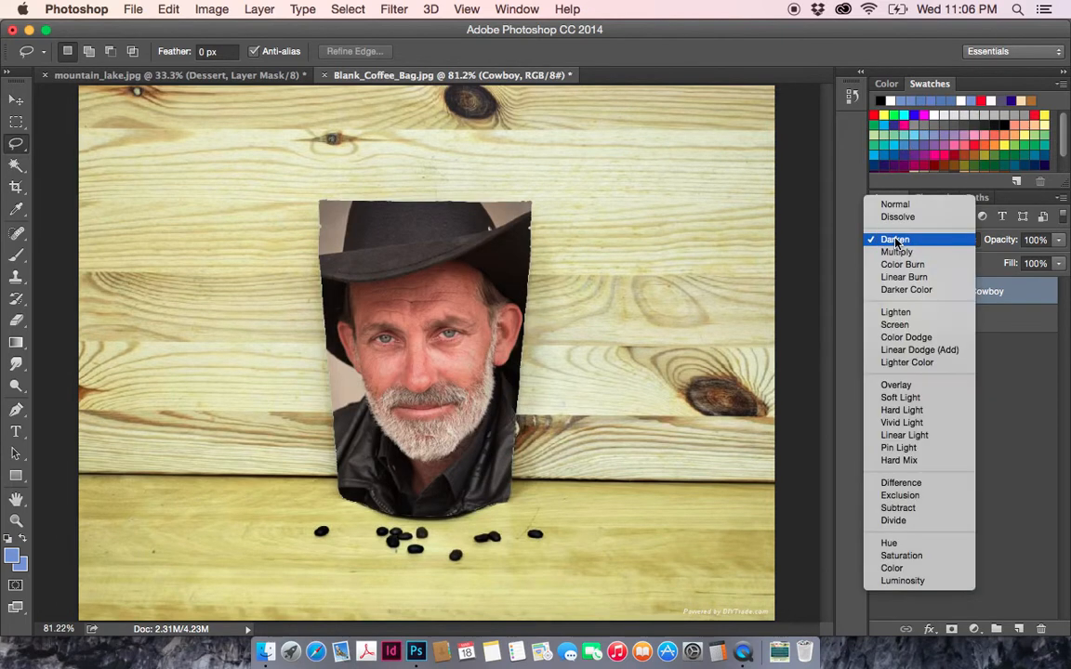
{"action": "left_click", "coordinate": [897, 265]}
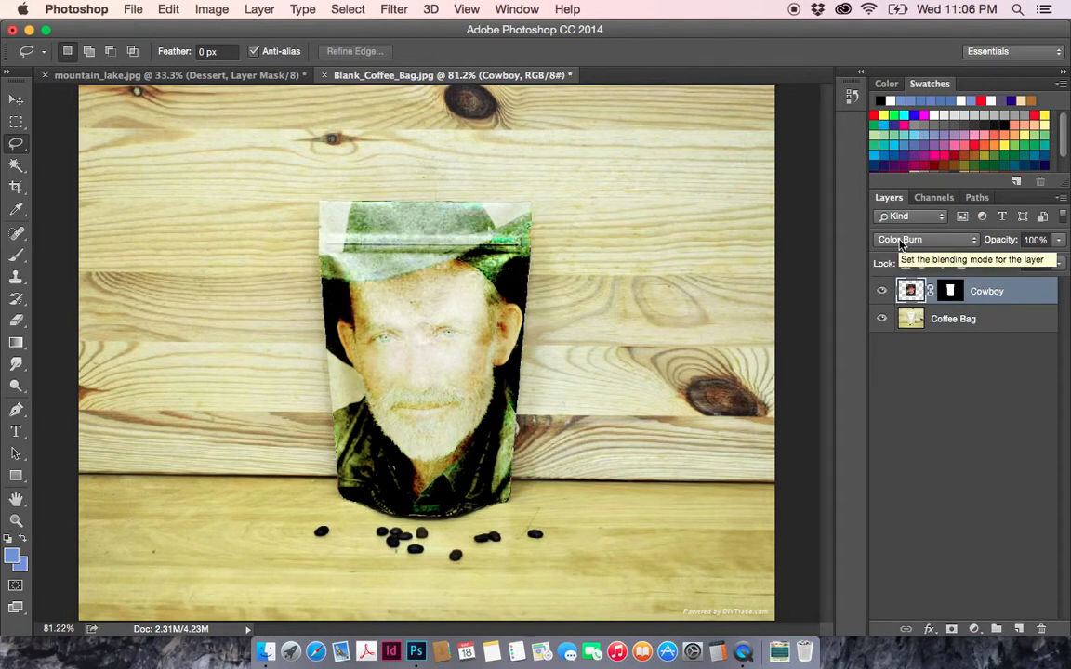
{"action": "left_click", "coordinate": [900, 240]}
{"action": "left_click", "coordinate": [898, 248]}
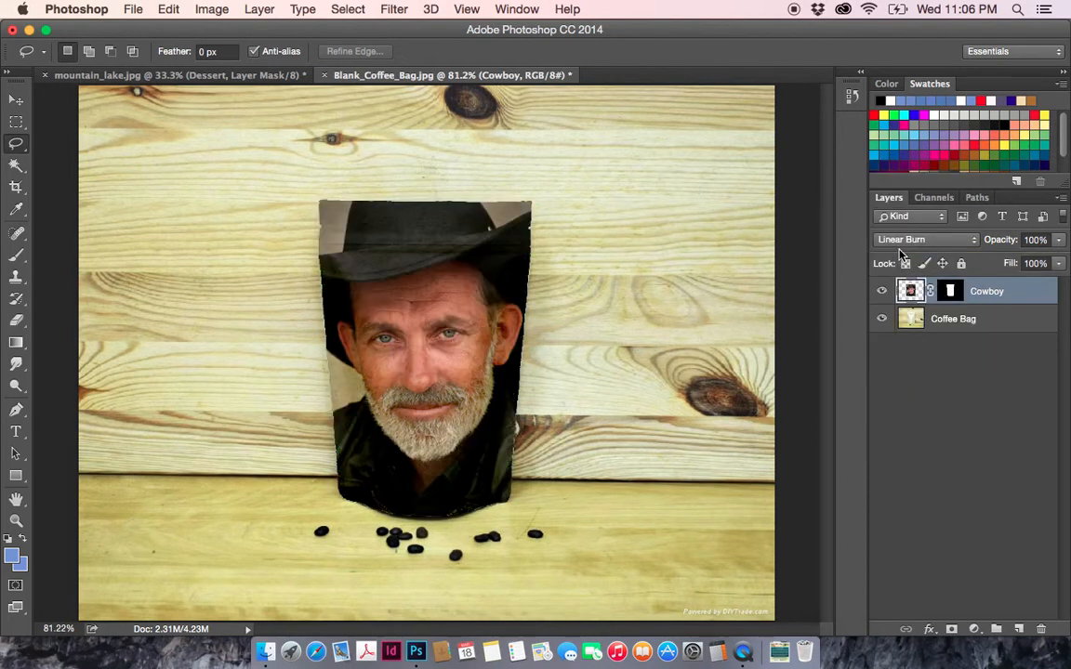
{"action": "left_click", "coordinate": [926, 246]}
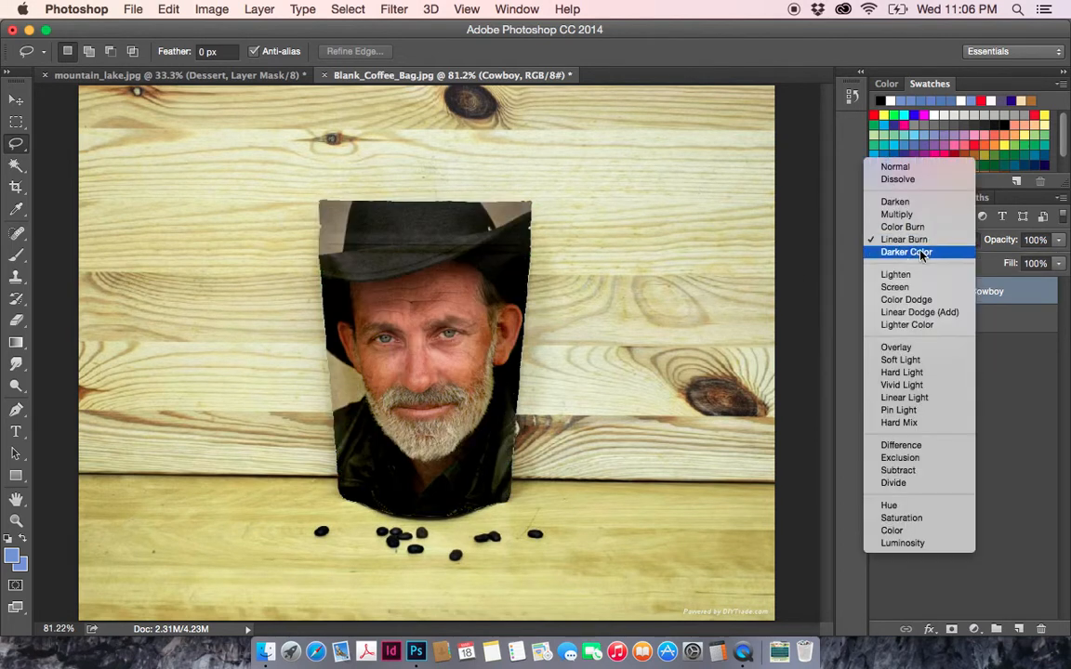
{"action": "left_click", "coordinate": [920, 248]}
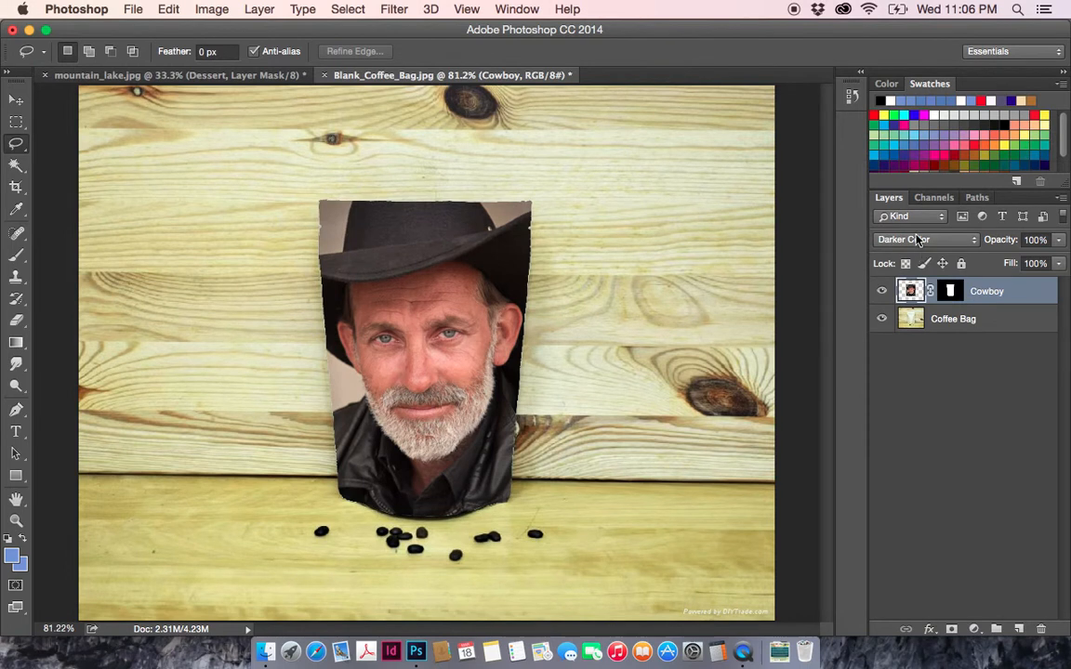
- Set the Cowboy layer's blending mode to Multiply and inspect the portrait on the bag up close
{"action": "left_click", "coordinate": [916, 240]}
{"action": "left_click", "coordinate": [841, 201]}
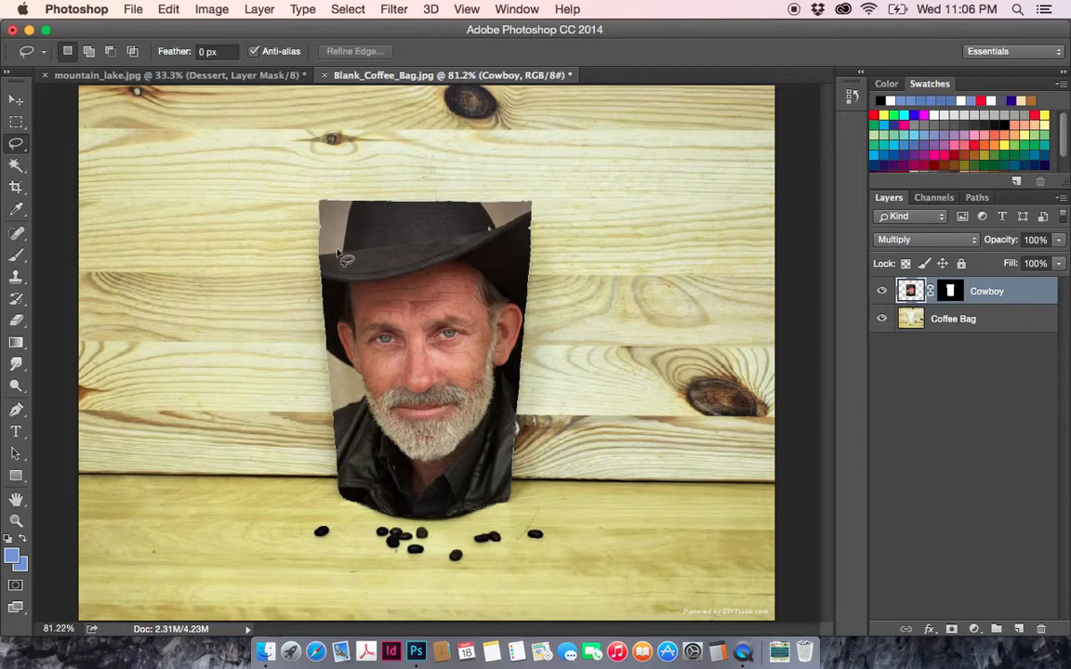
{"action": "left_click", "coordinate": [15, 522]}
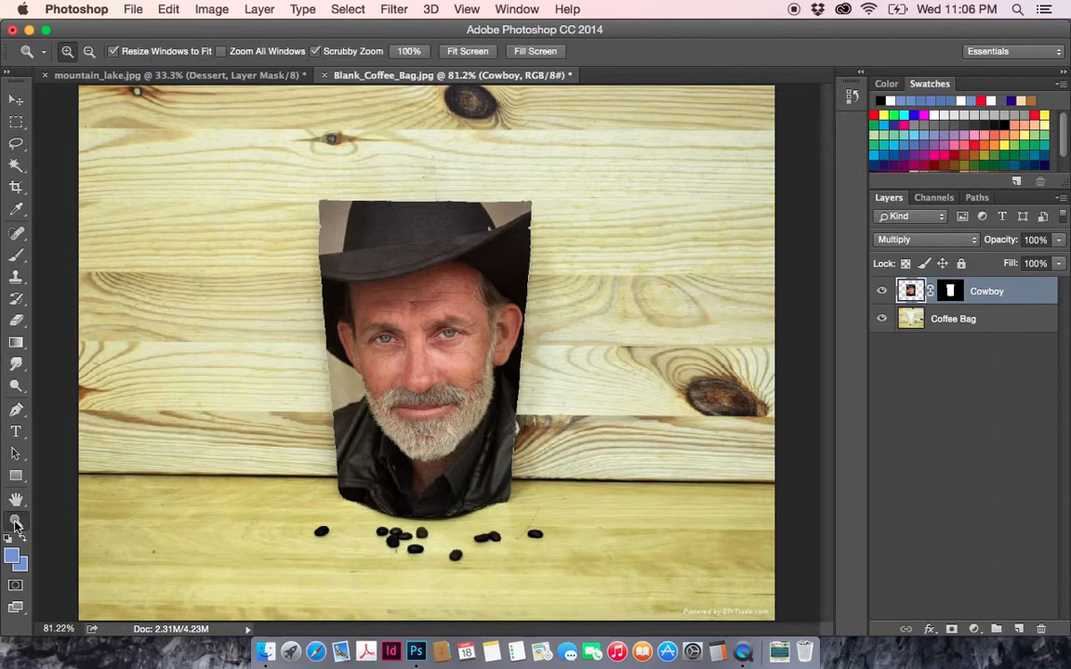
{"action": "left_click", "coordinate": [475, 339]}
{"action": "left_click", "coordinate": [404, 333]}
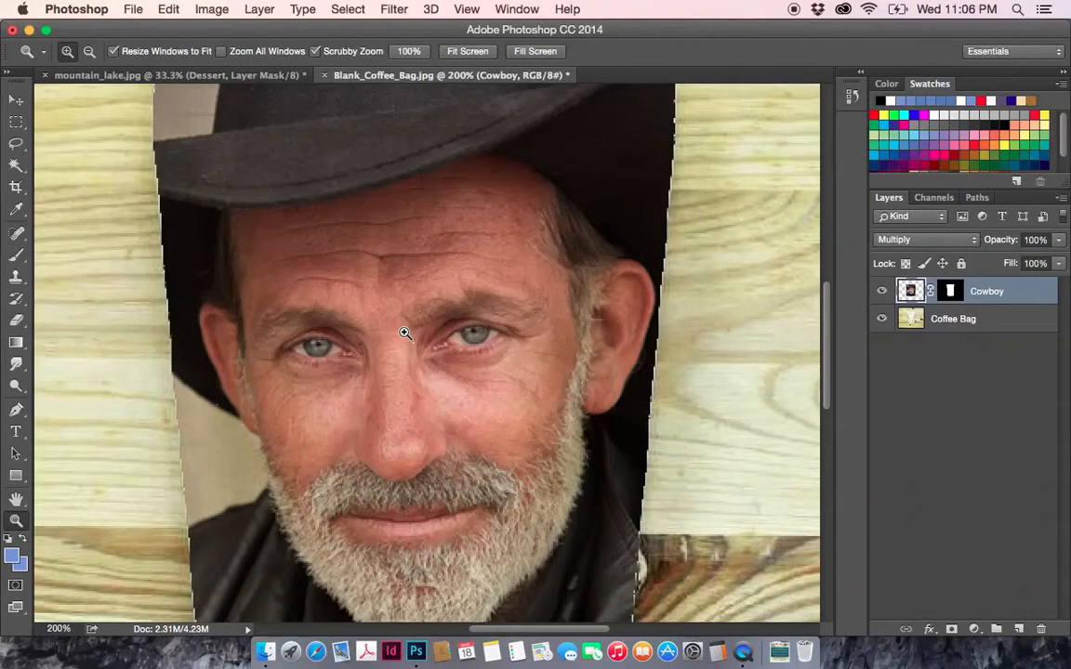
{"action": "left_click", "coordinate": [411, 340], "text": "alt"}
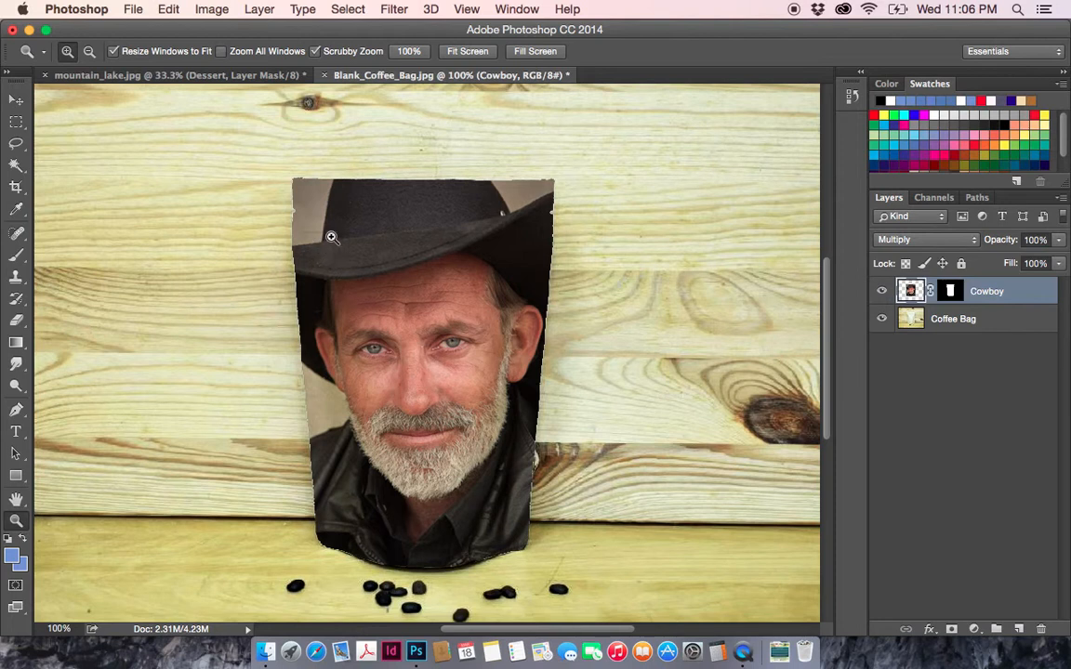
- Set the Cowboy layer's blending mode to Linear Burn and compare the bag with the layer hidden and shown
{"action": "left_click", "coordinate": [950, 240]}
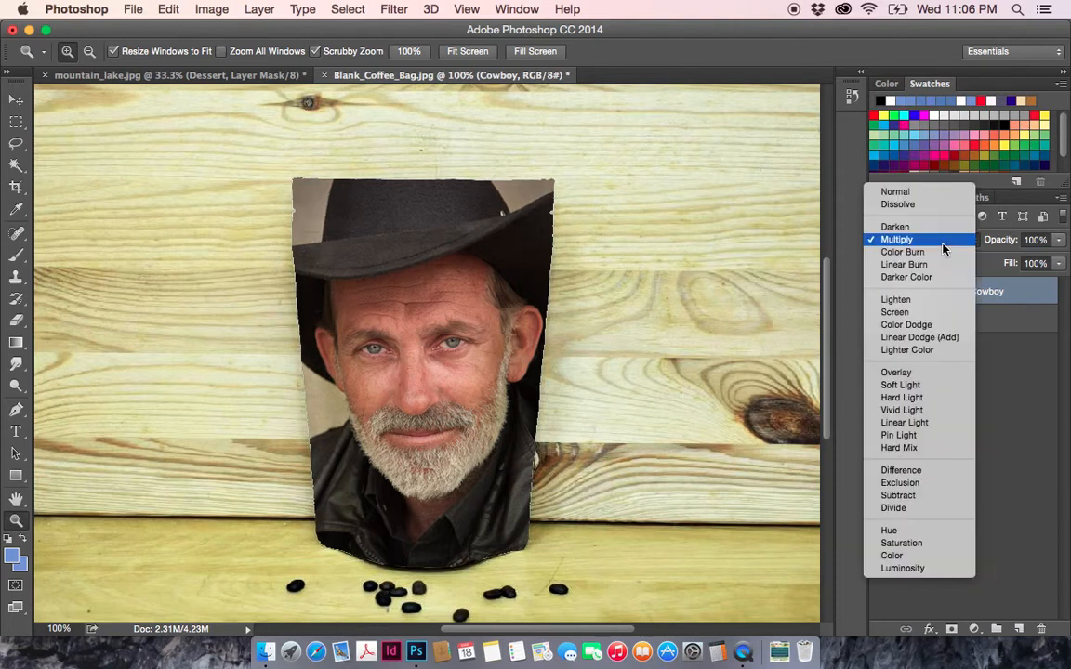
{"action": "left_click", "coordinate": [943, 263]}
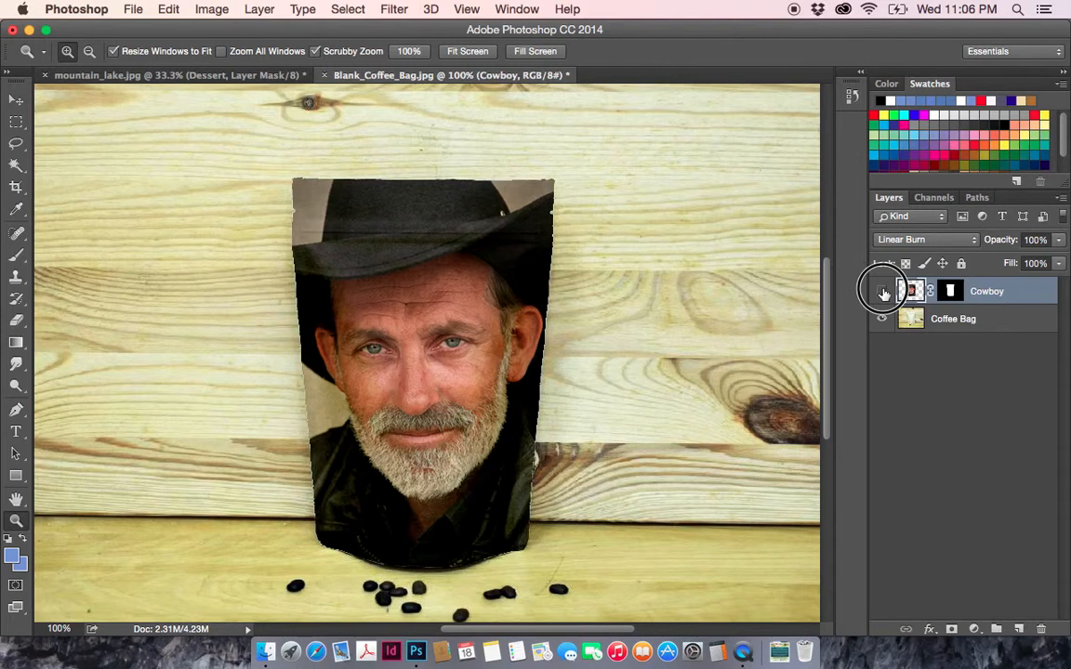
{"action": "left_click", "coordinate": [882, 291]}
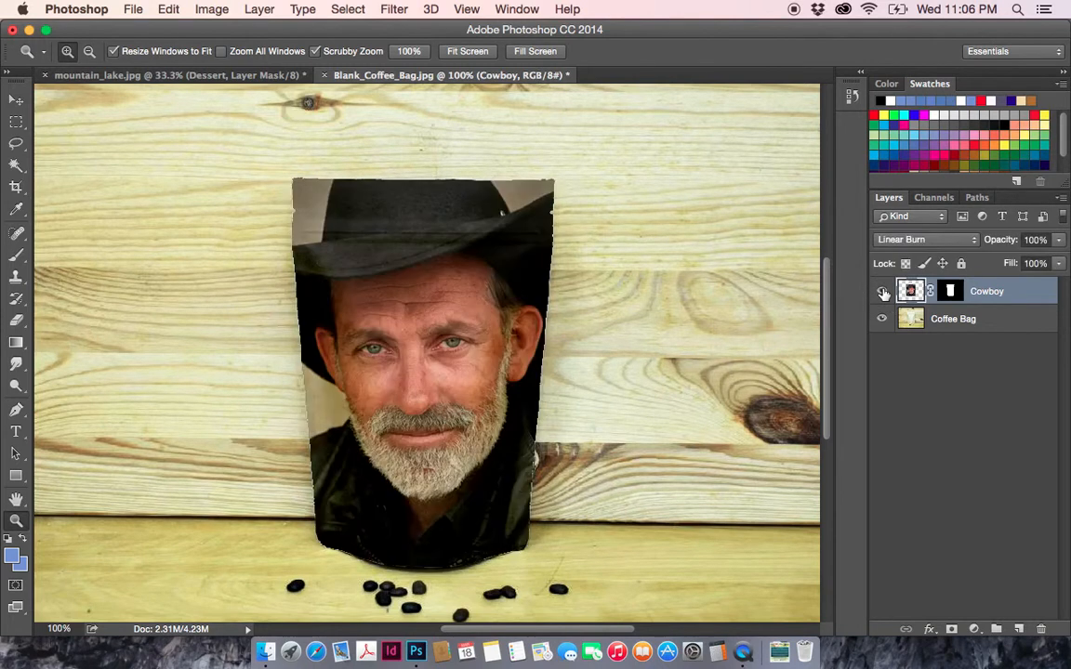
{"action": "left_click", "coordinate": [882, 292]}
{"action": "left_click", "coordinate": [882, 292]}
- Lower the Cowboy layer's opacity to 82% and try the Soft Light blending mode on it
{"action": "left_click", "coordinate": [1058, 263]}
{"action": "left_click_drag", "start_coordinate": [1061, 263], "coordinate": [1040, 263]}
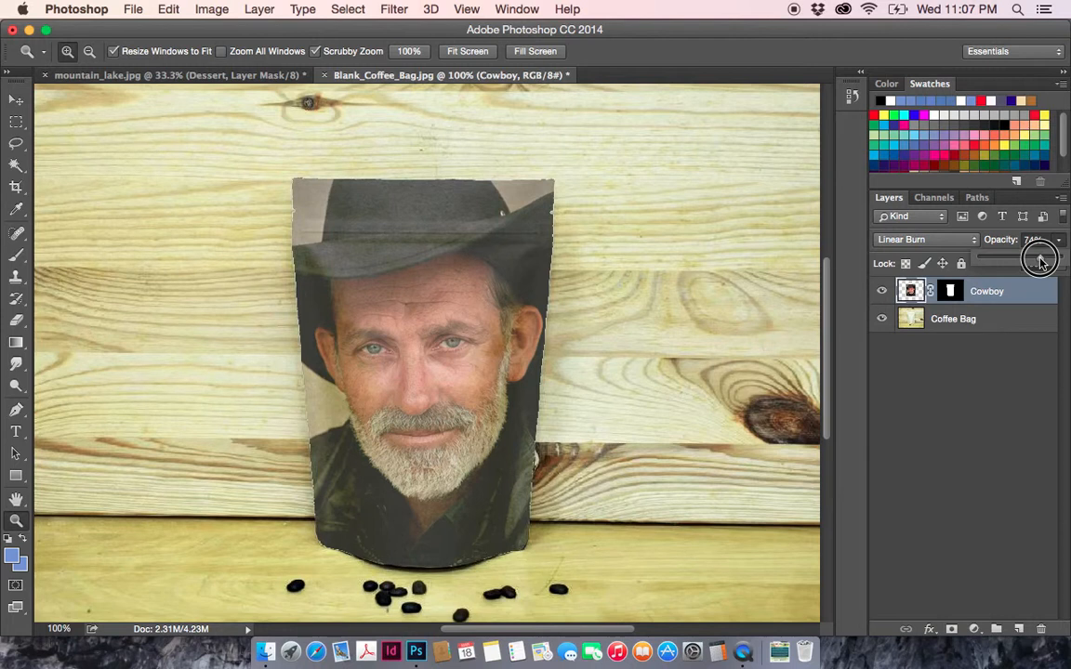
{"action": "left_click_drag", "start_coordinate": [1040, 263], "coordinate": [1047, 261]}
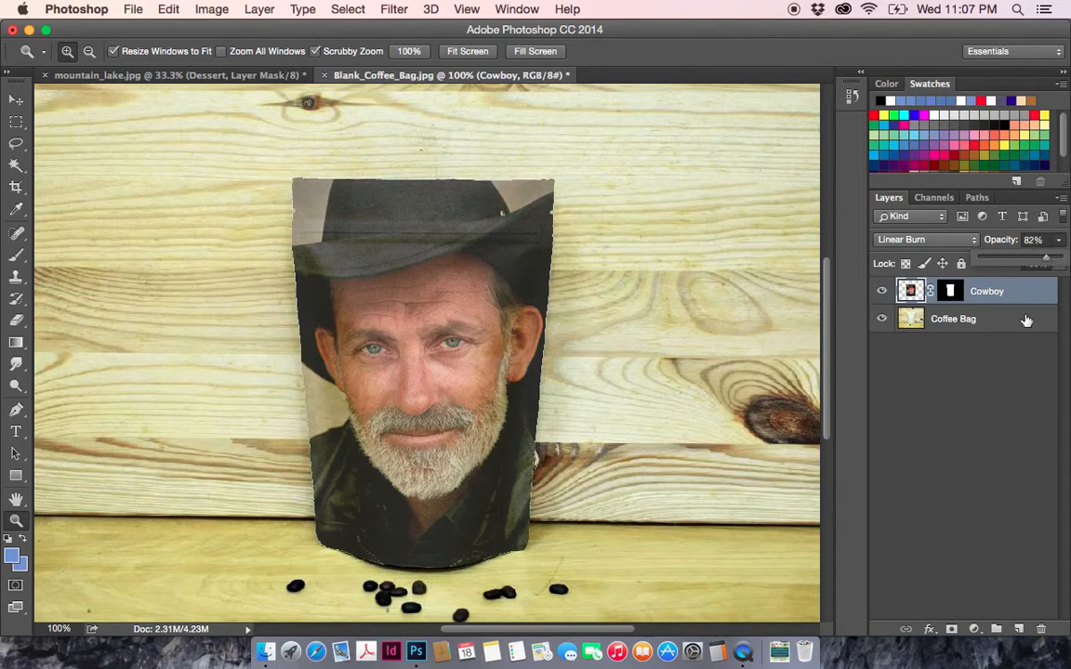
{"action": "left_click", "coordinate": [927, 240]}
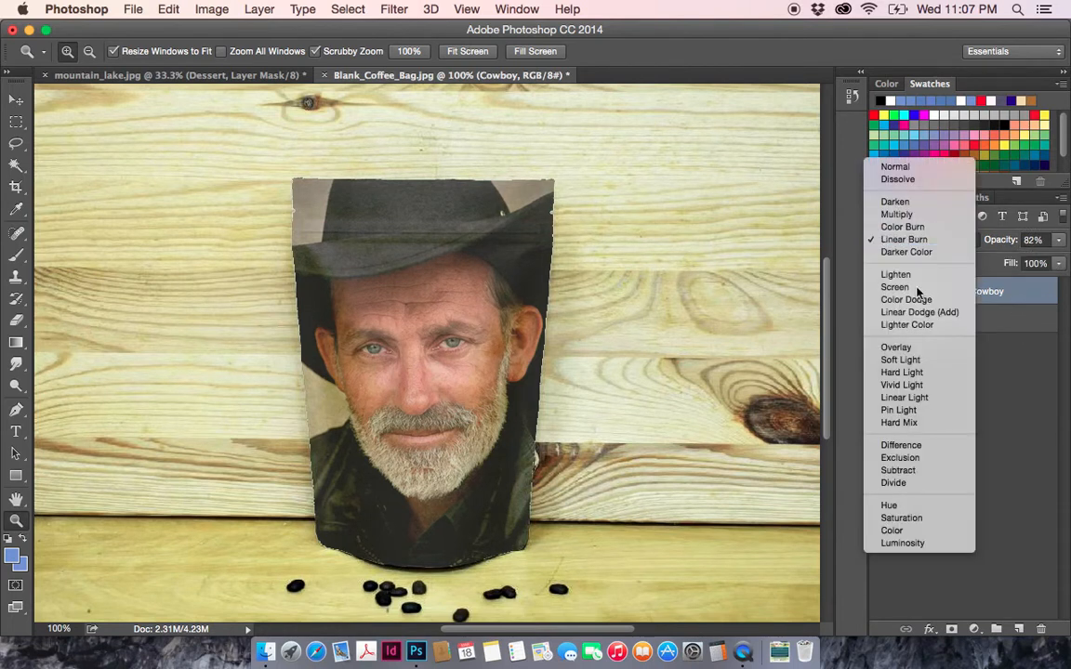
{"action": "left_click", "coordinate": [896, 361]}
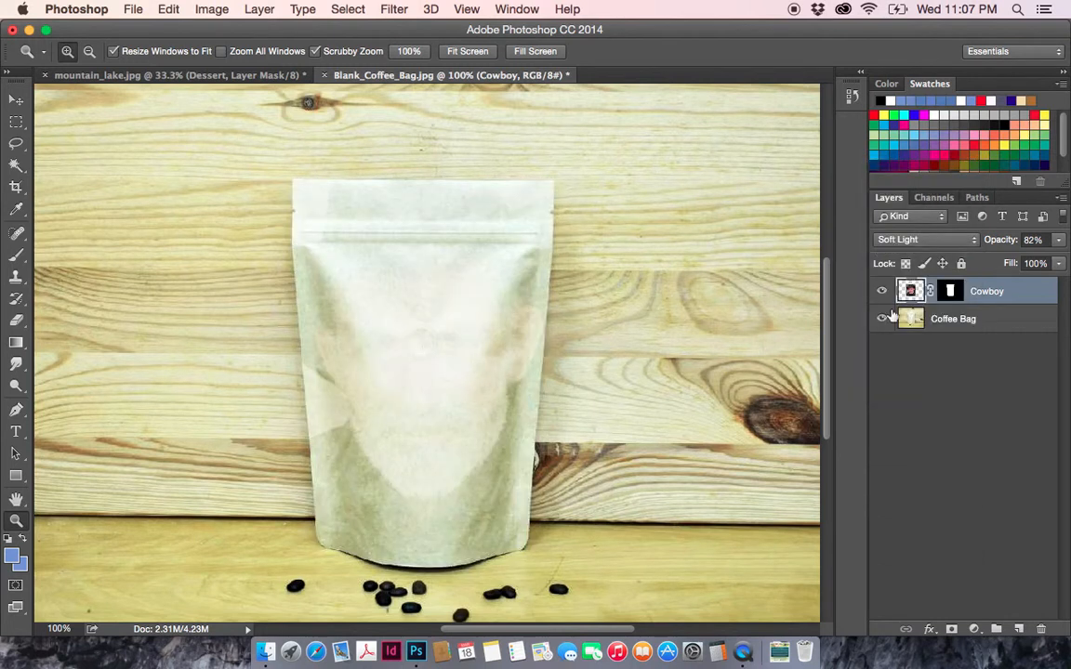
- Set the Cowboy layer's blending mode to Hard Light and its opacity to 100%
{"action": "left_click", "coordinate": [900, 240]}
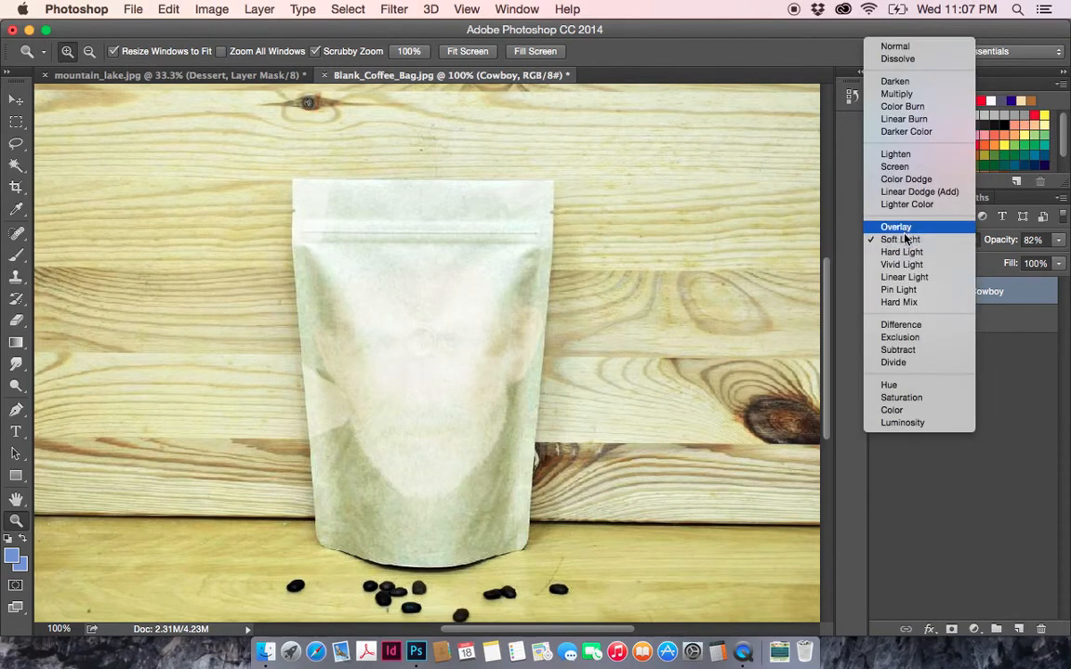
{"action": "left_click", "coordinate": [906, 252]}
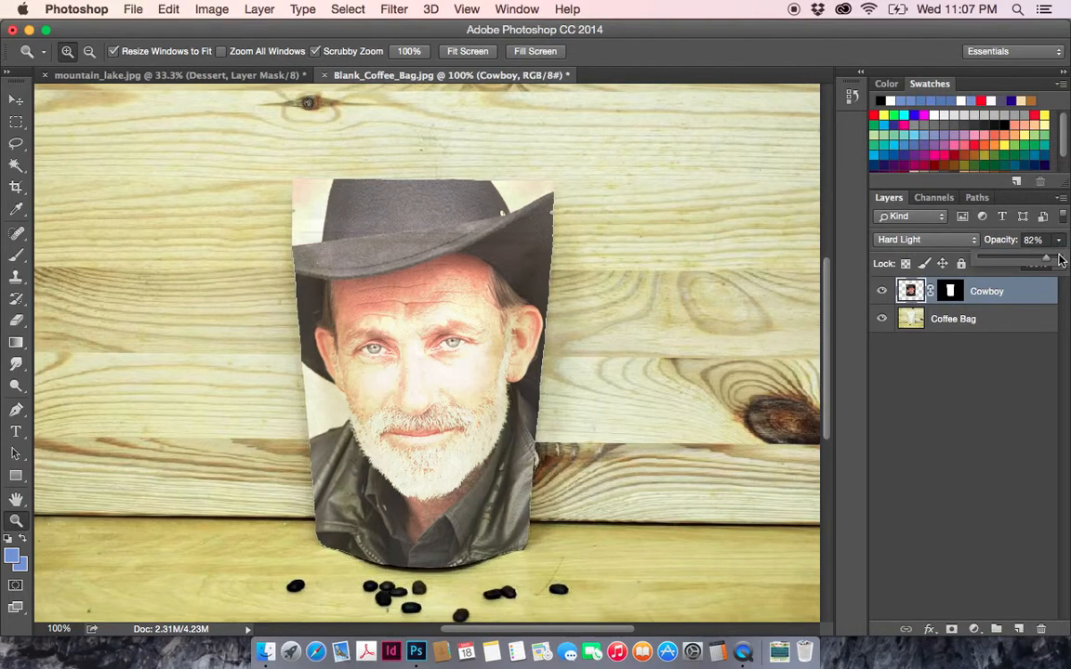
{"action": "mouse_move", "coordinate": [1058, 240]}
{"action": "left_mouse_down"}
{"action": "mouse_move", "coordinate": [1062, 258]}
{"action": "mouse_move", "coordinate": [1047, 255]}
{"action": "mouse_move", "coordinate": [1068, 258]}
{"action": "left_mouse_up"}
- Set the Cowboy layer's blending mode to Linear Burn and lower its opacity to 89%
{"action": "left_click", "coordinate": [946, 243]}
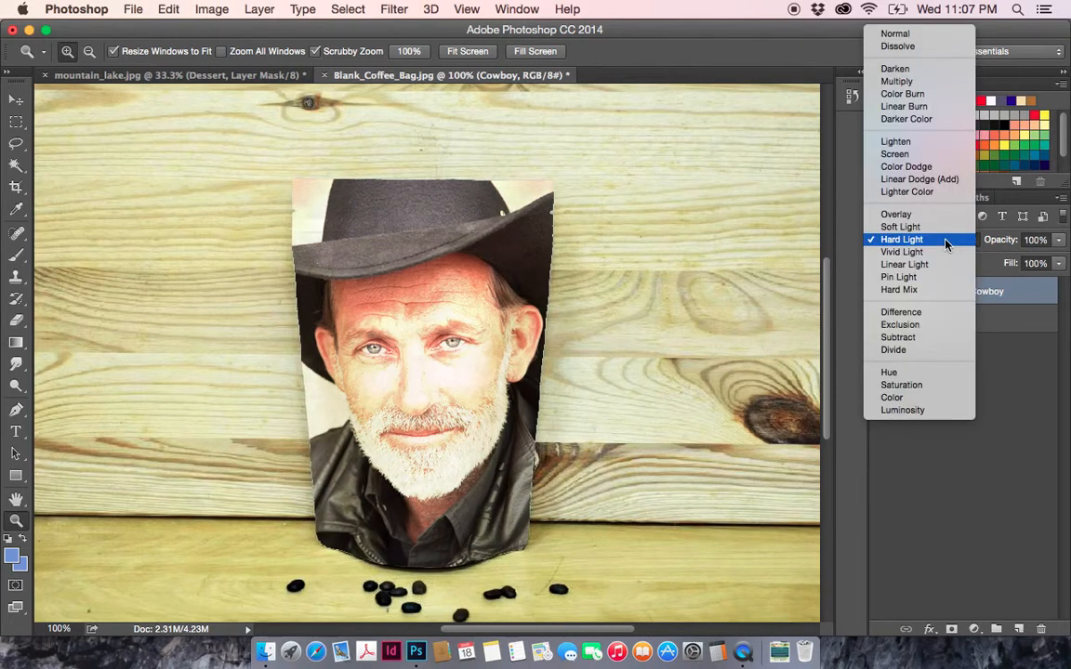
{"action": "left_click", "coordinate": [907, 106]}
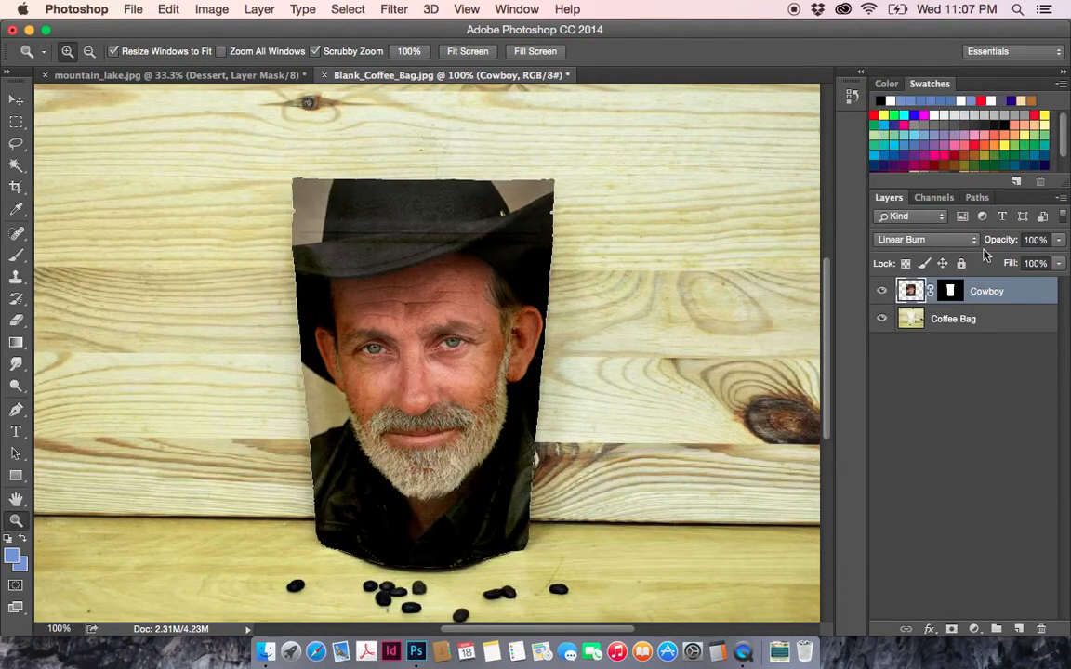
{"action": "left_click", "coordinate": [1058, 240]}
{"action": "left_click_drag", "start_coordinate": [1059, 263], "coordinate": [1052, 266]}
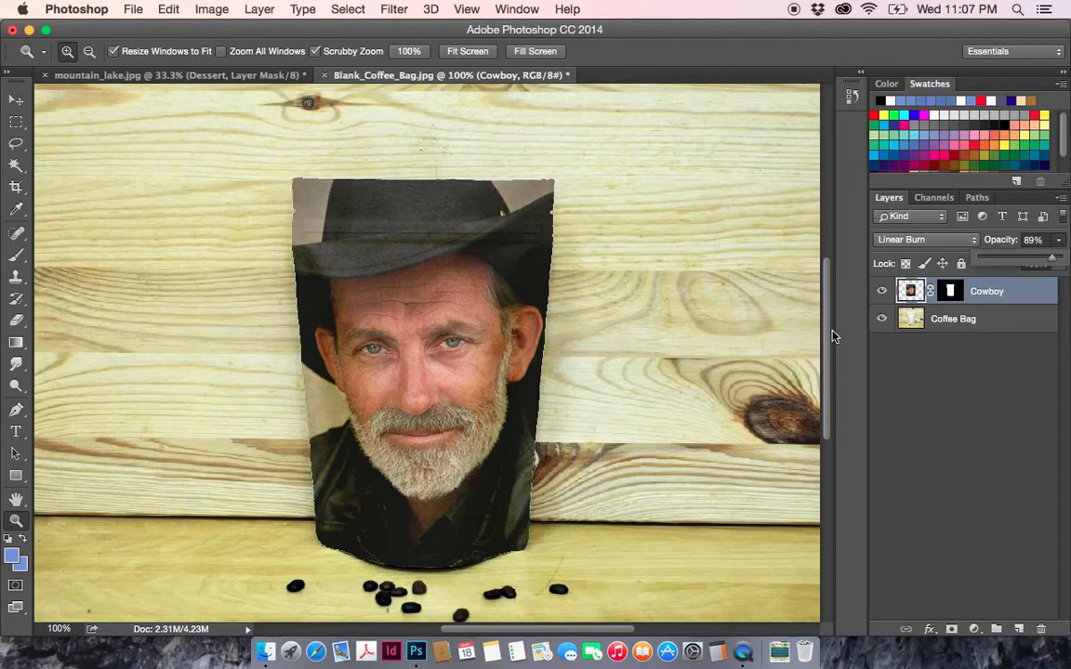
- Add the 30 pt horizontal text "cowboy coffee" on two lines over the lower part of the coffee bag
{"action": "key", "text": "super+minus"}
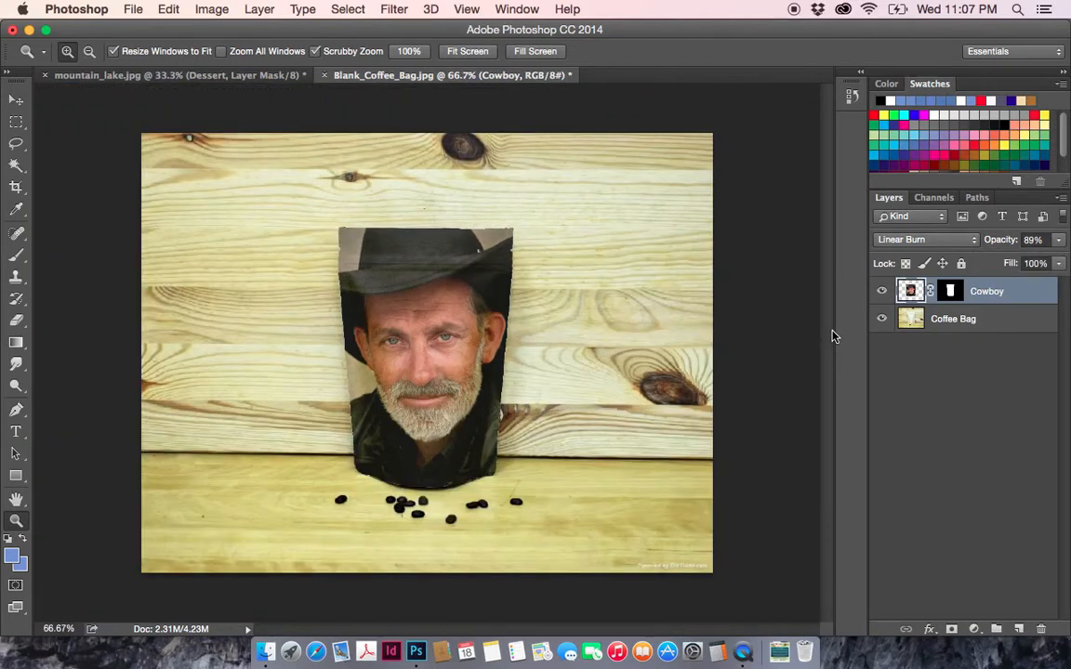
{"action": "left_click", "coordinate": [15, 433]}
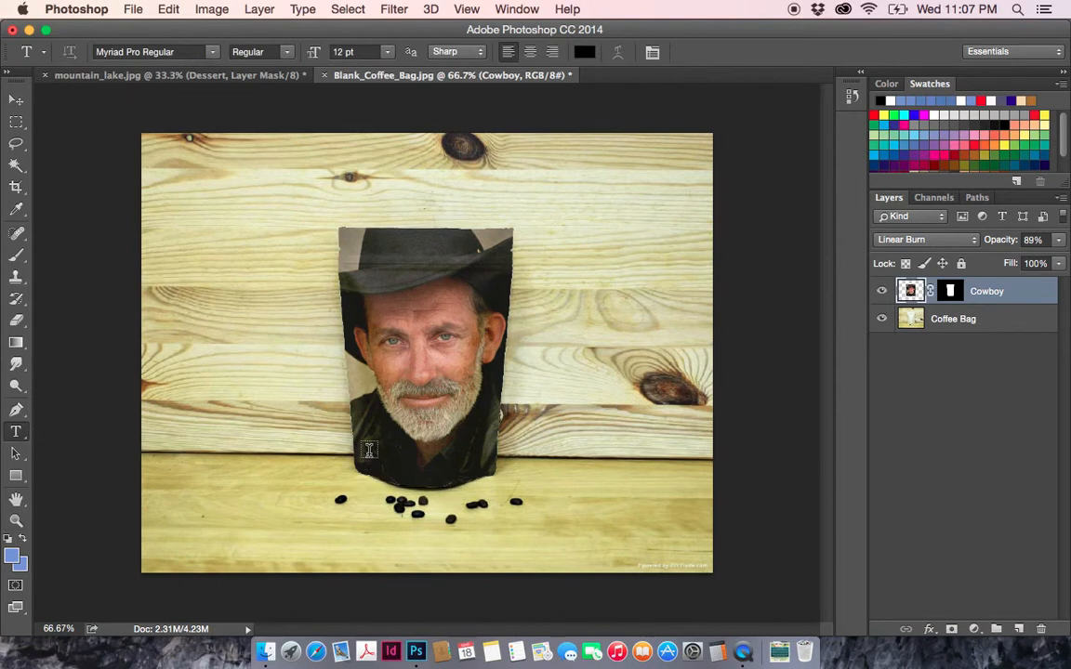
{"action": "left_click", "coordinate": [17, 437]}
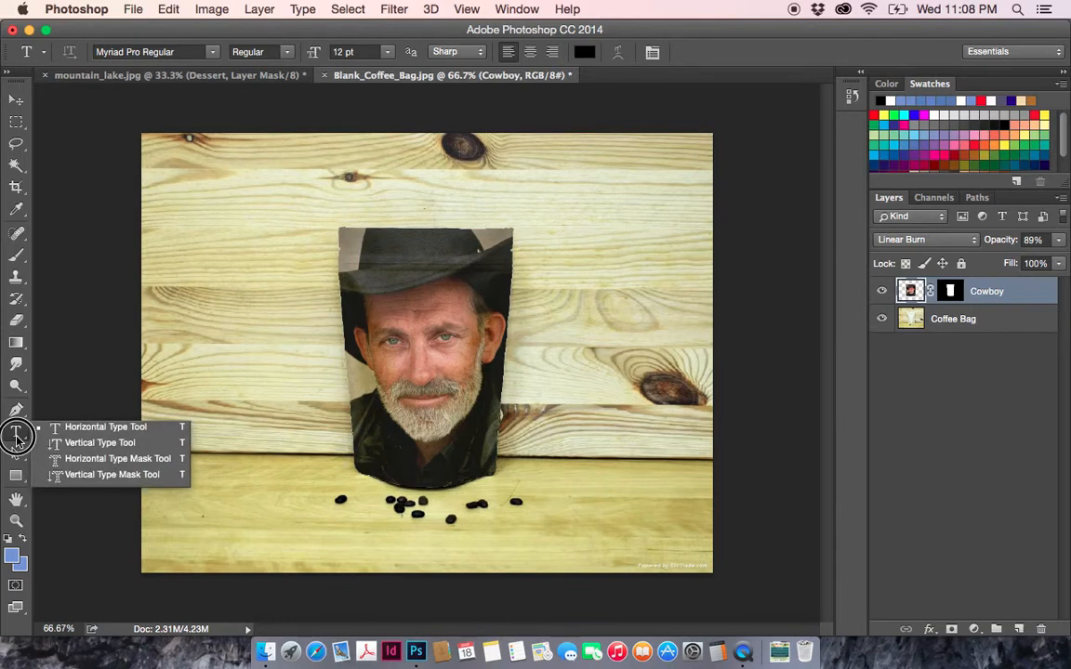
{"action": "left_click", "coordinate": [17, 439]}
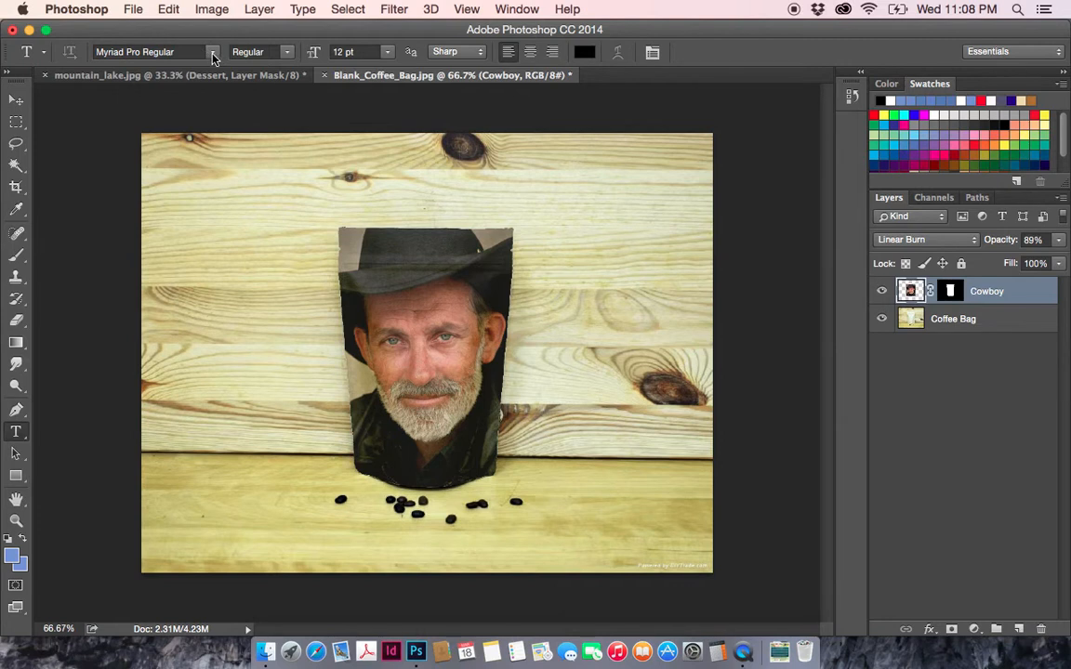
{"action": "left_click", "coordinate": [372, 454]}
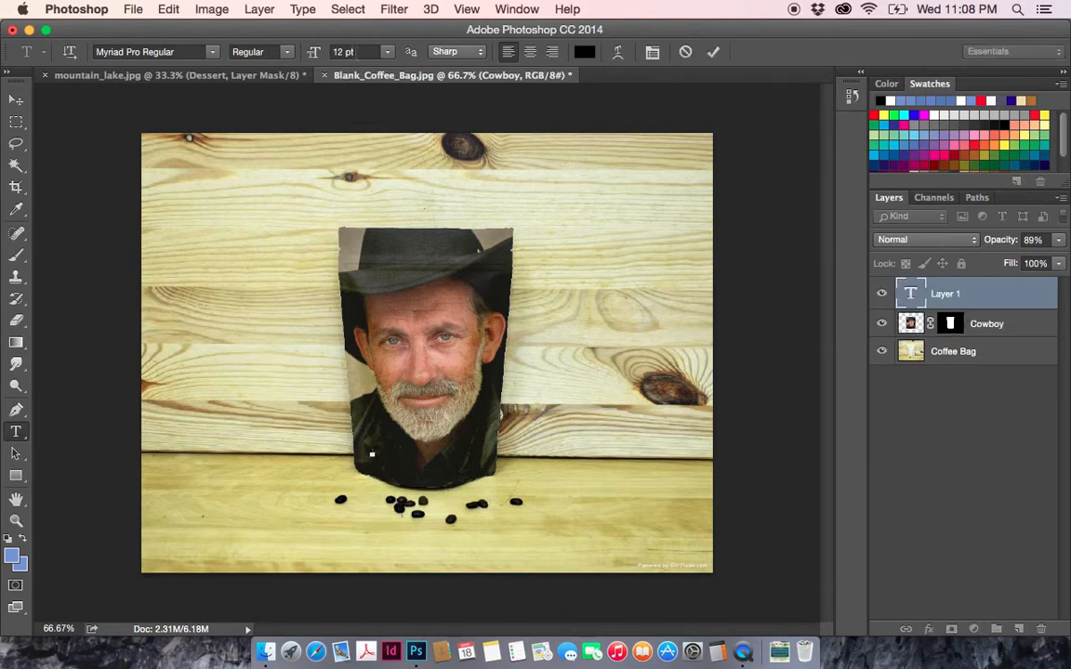
{"action": "left_click", "coordinate": [386, 52]}
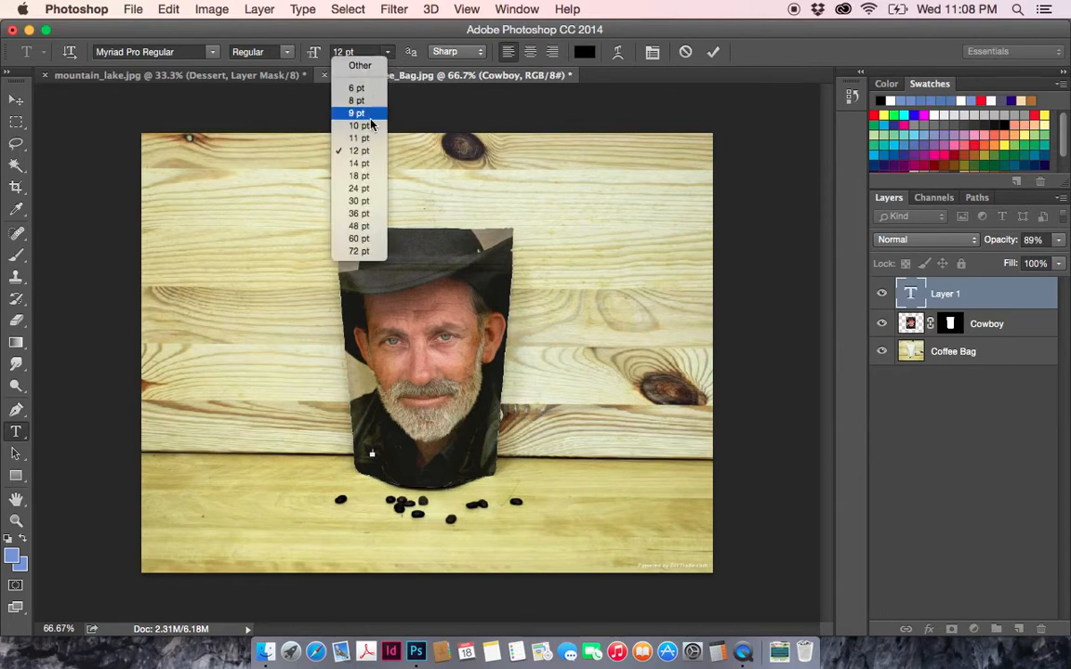
{"action": "left_click", "coordinate": [359, 201]}
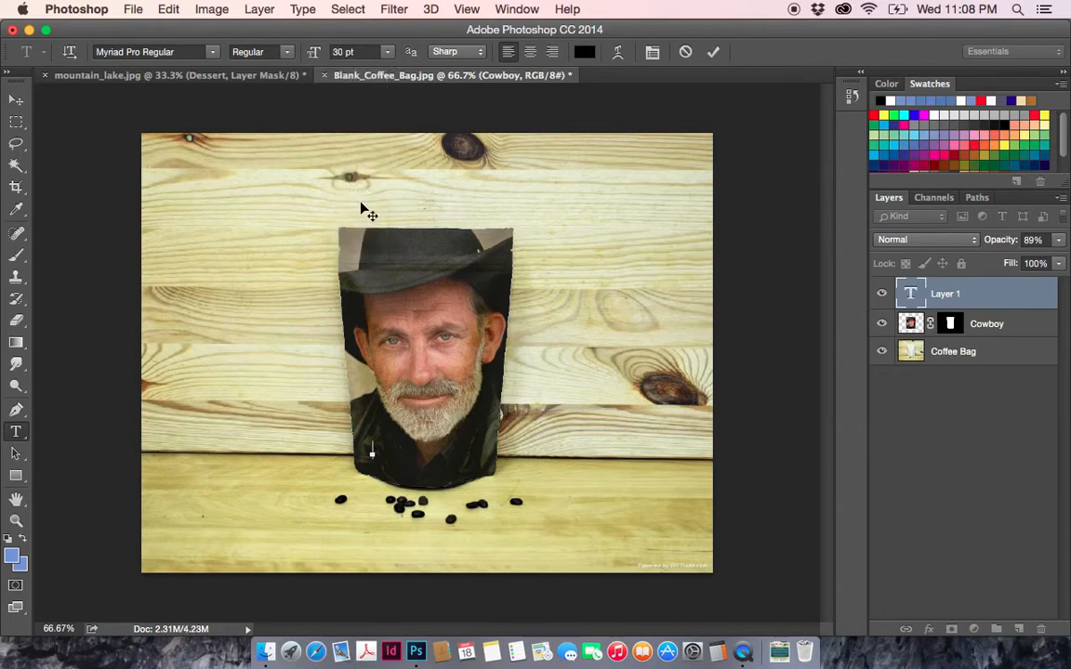
{"action": "type", "text": "cowboy"}
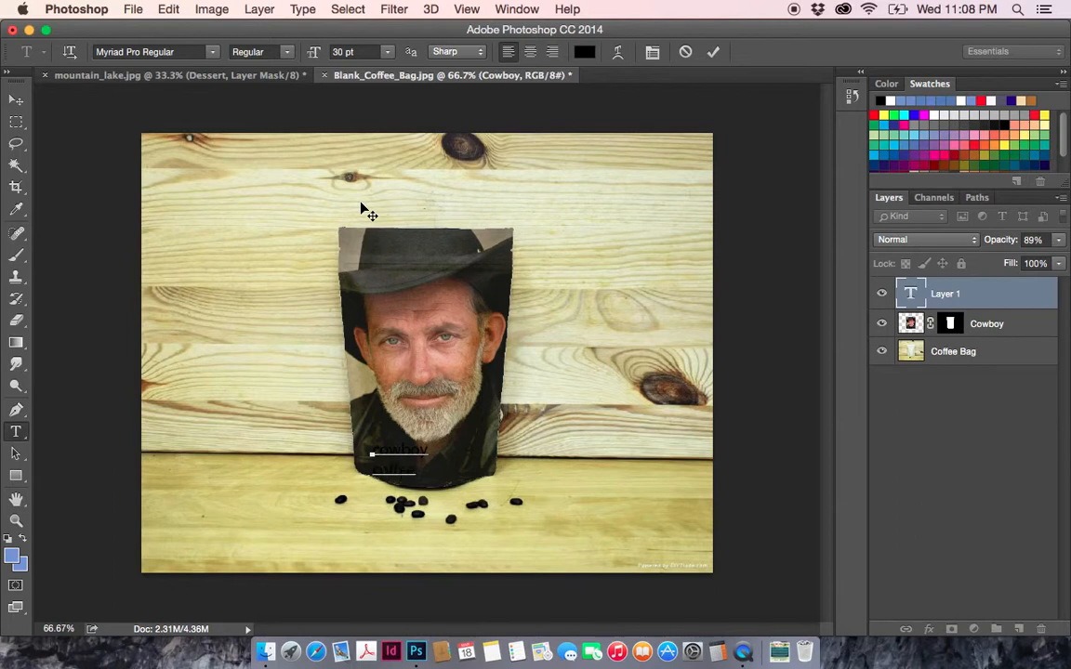
- Change the colour of all the cowboy coffee text to near-white, fffefe
{"action": "key", "text": "ctrl+a"}
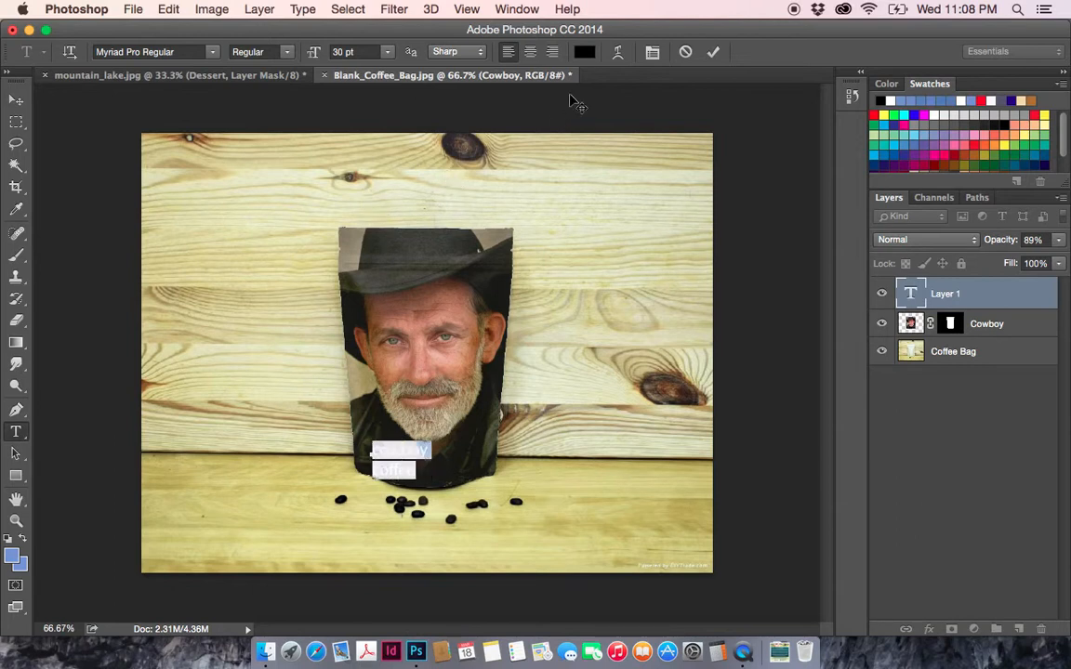
{"action": "left_click", "coordinate": [583, 53]}
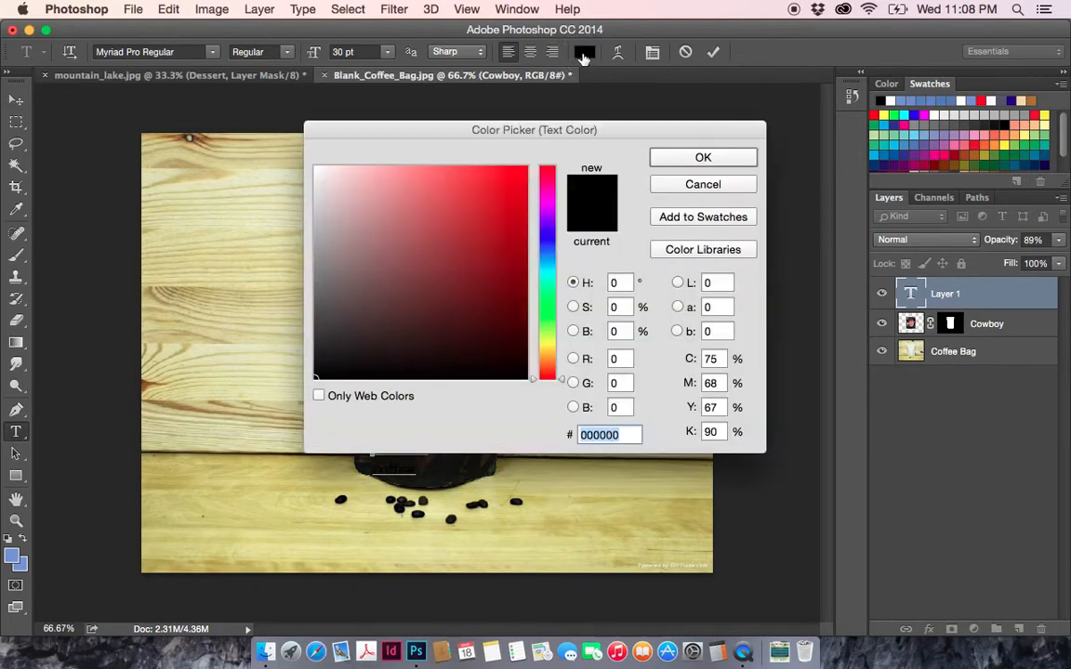
{"action": "left_click", "coordinate": [317, 168]}
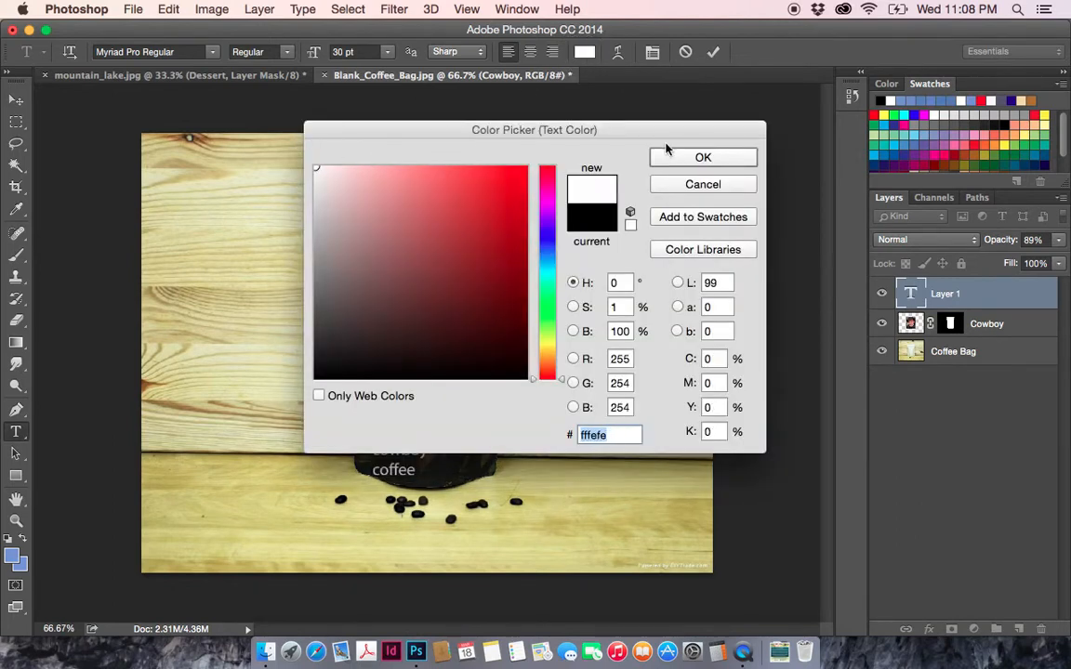
{"action": "left_click", "coordinate": [686, 158]}
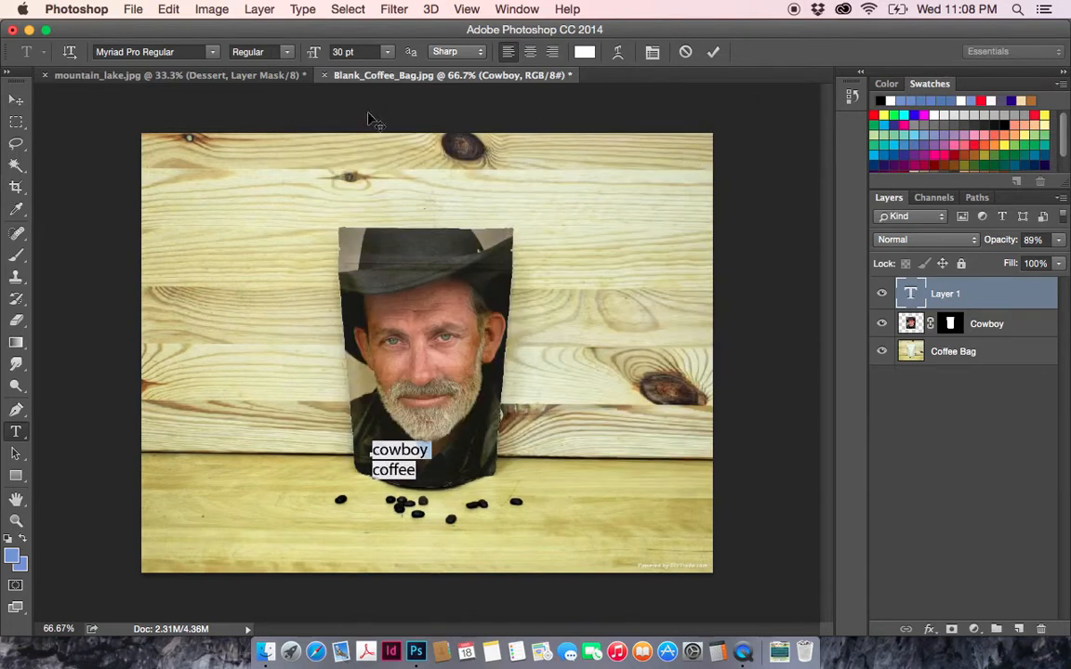
- Format the cowboy coffee text as faux bold, all caps and centre-aligned, and commit it
{"action": "left_click", "coordinate": [652, 53]}
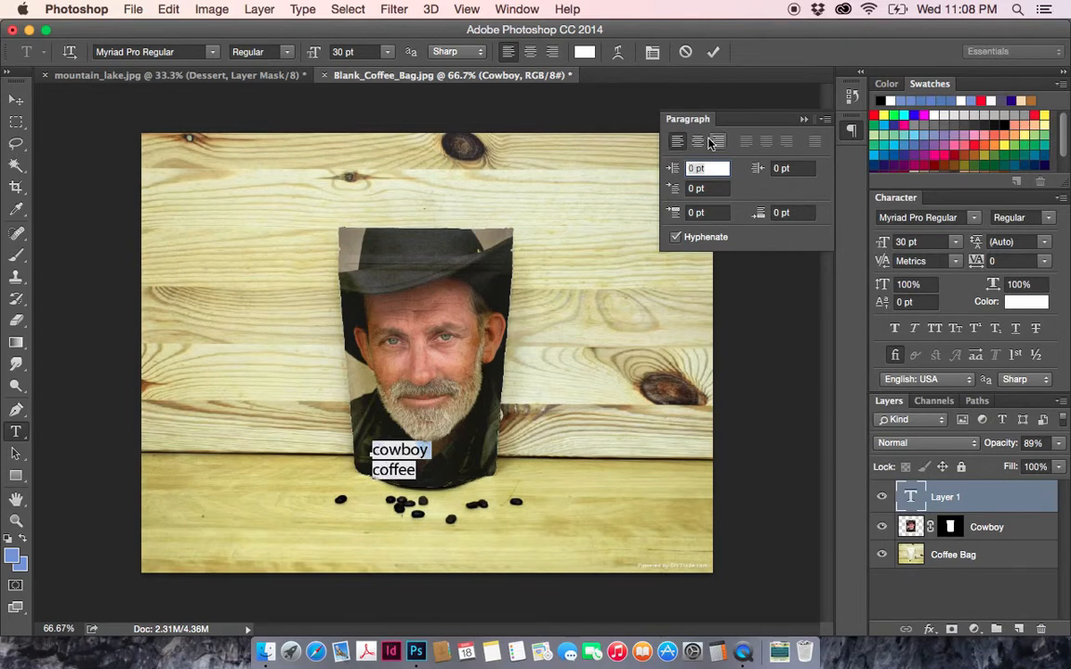
{"action": "left_click", "coordinate": [896, 330]}
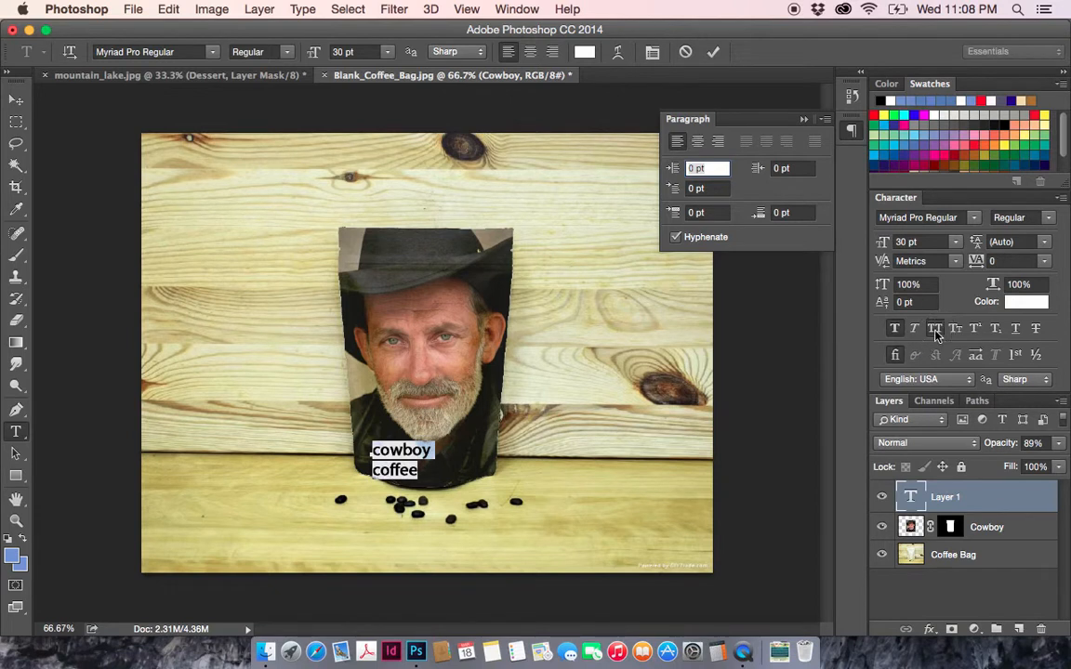
{"action": "left_click", "coordinate": [935, 328]}
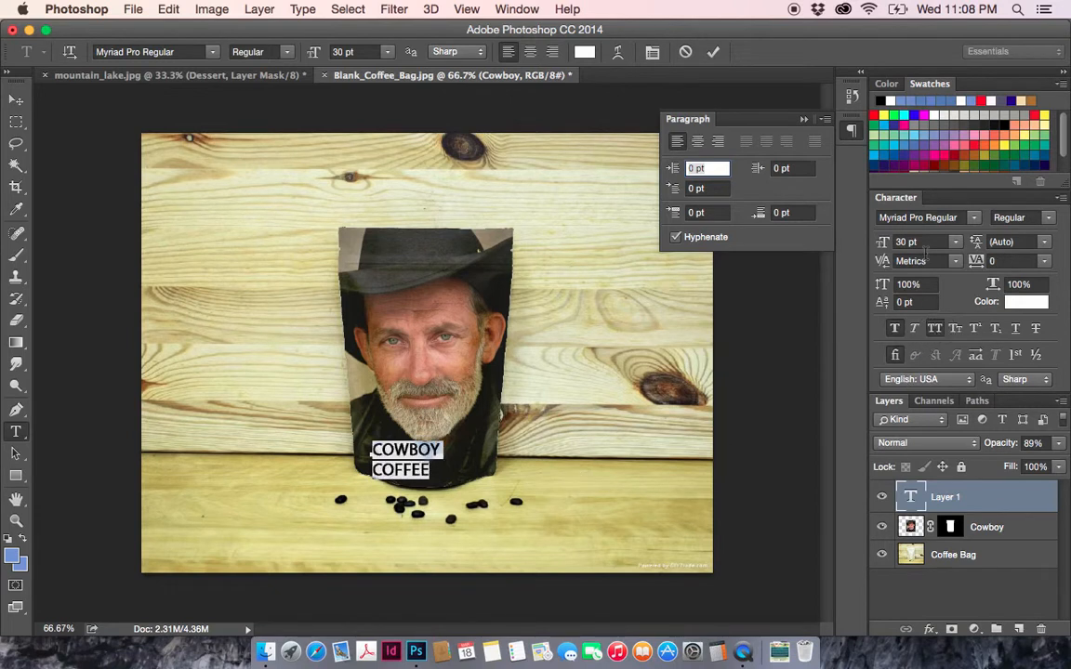
{"action": "left_click", "coordinate": [697, 141]}
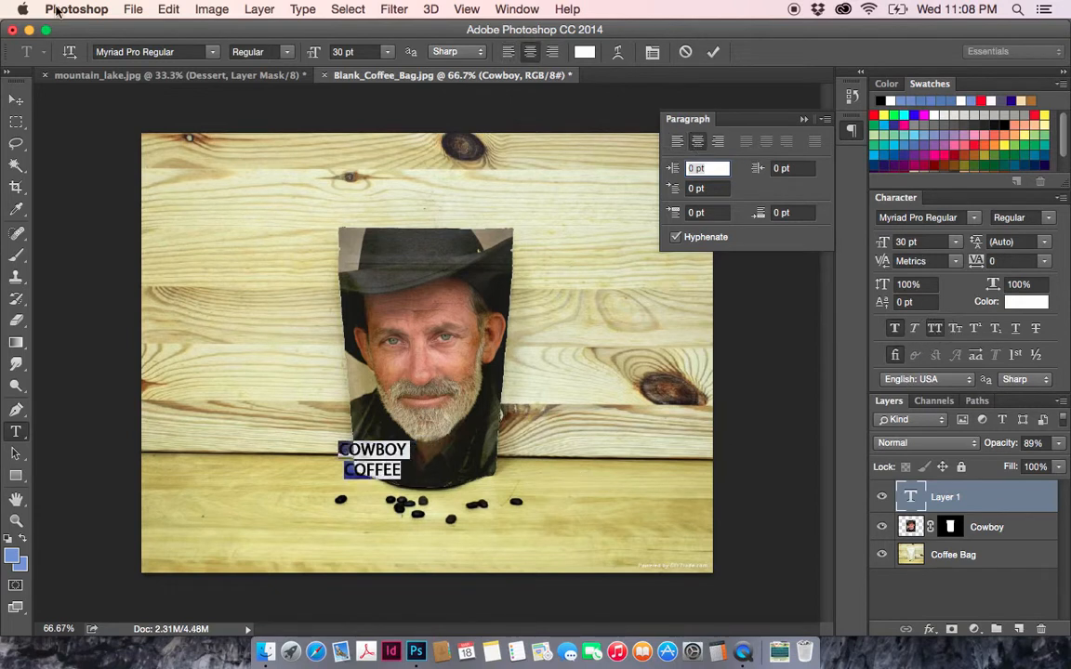
{"action": "left_click", "coordinate": [16, 100]}
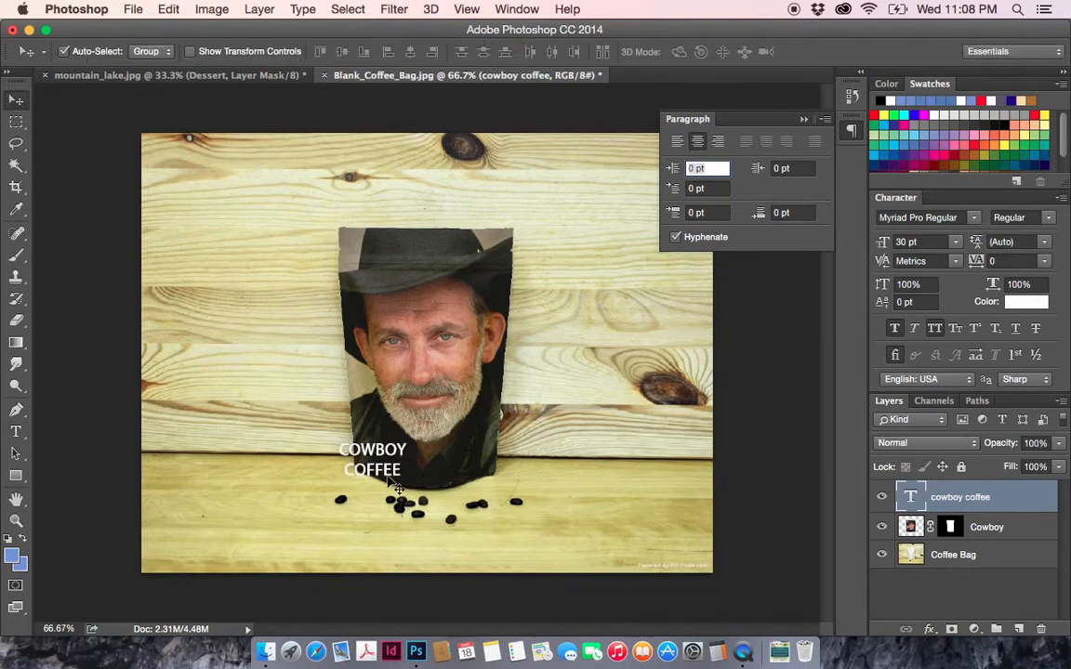
- Set the tracking of all the cowboy coffee text to 200 and move the text to the middle of the bag's lower end
{"action": "left_click", "coordinate": [16, 430]}
{"action": "left_click", "coordinate": [380, 467]}
{"action": "key", "text": "super+a"}
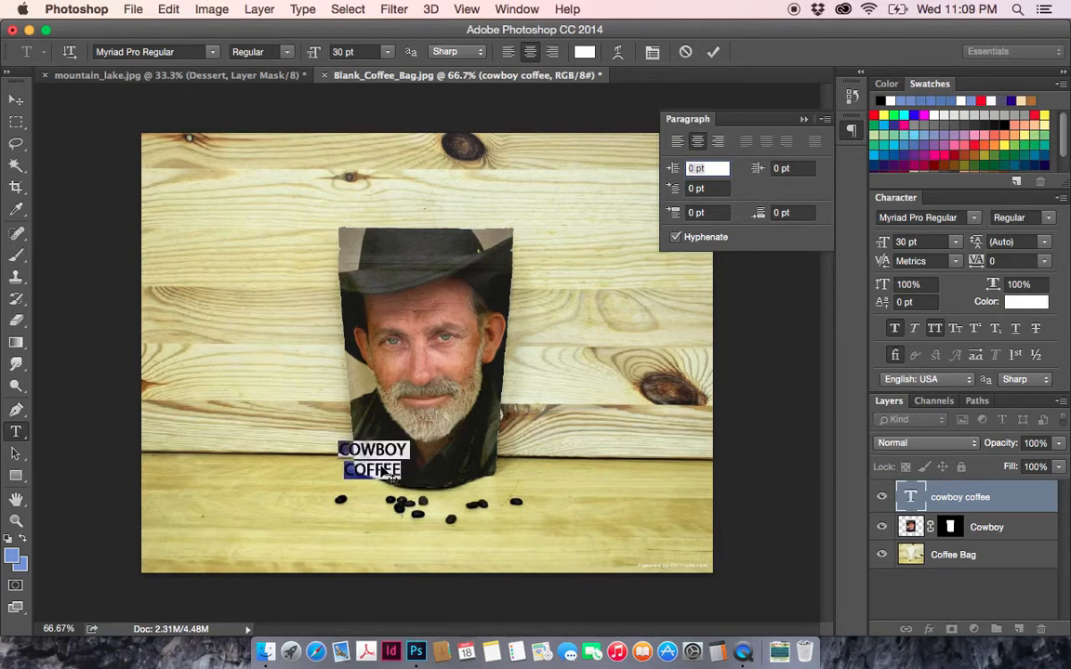
{"action": "left_click", "coordinate": [1045, 264]}
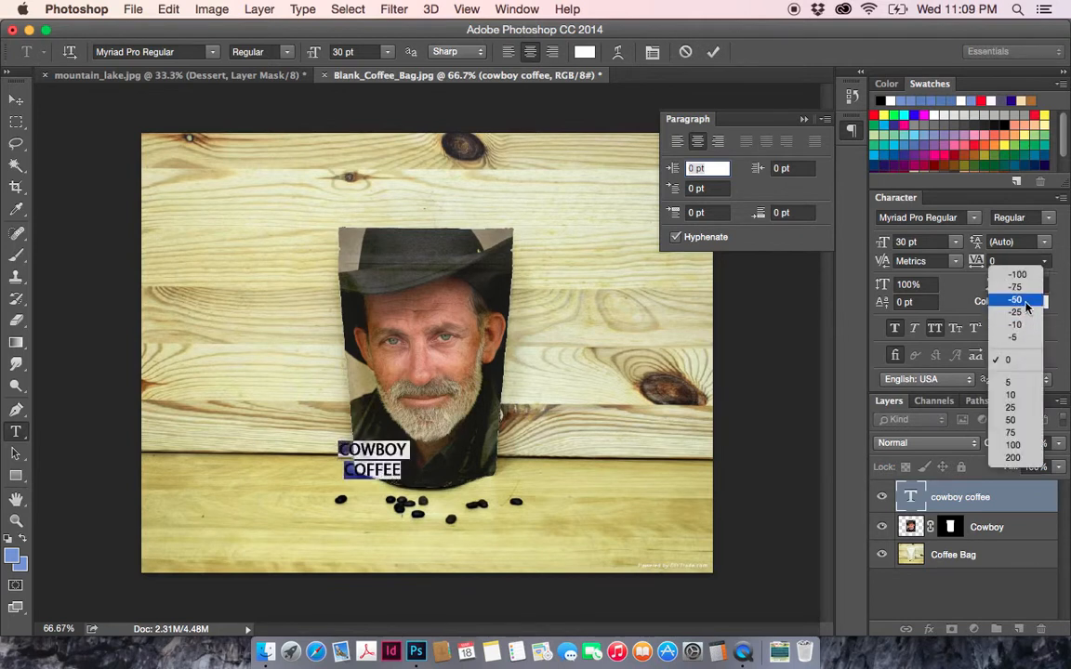
{"action": "left_click", "coordinate": [1021, 421]}
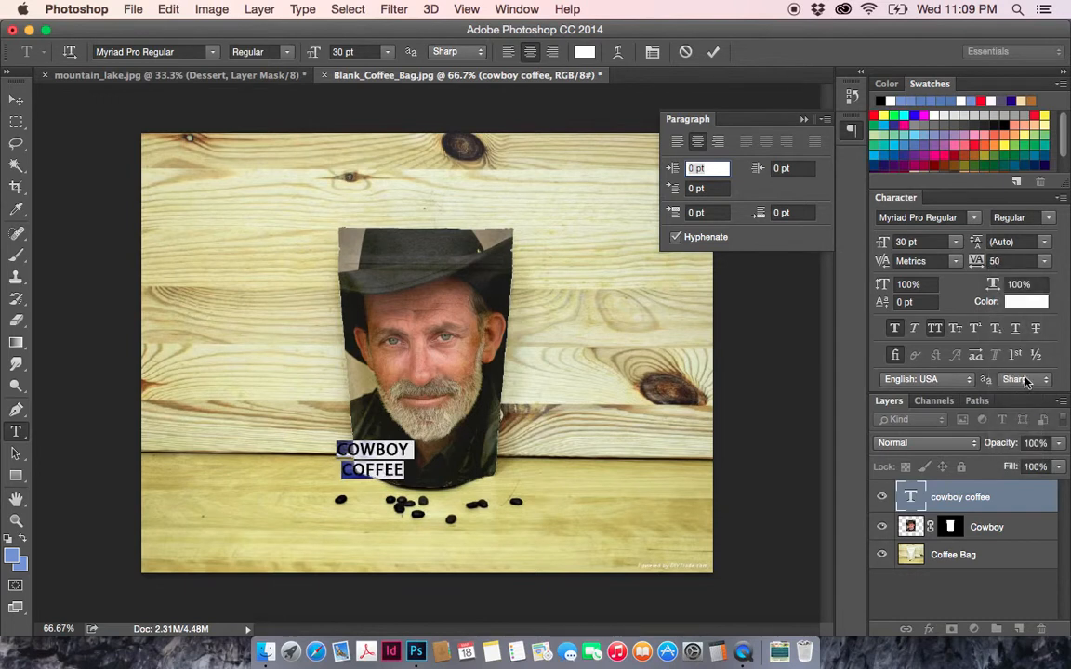
{"action": "left_click", "coordinate": [1045, 261]}
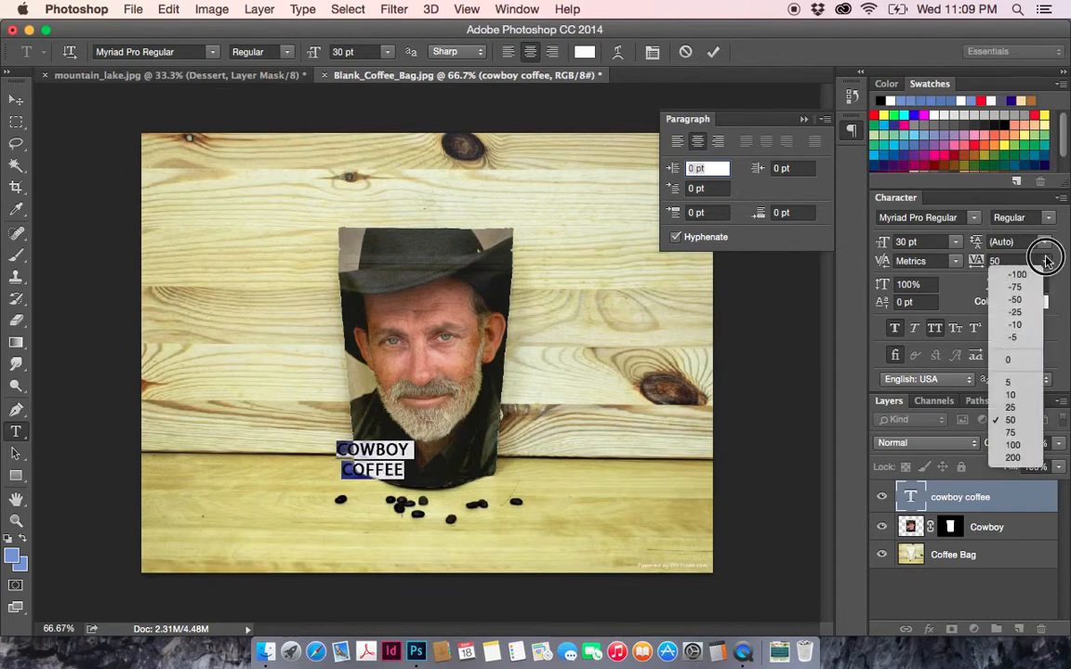
{"action": "left_click", "coordinate": [1015, 457]}
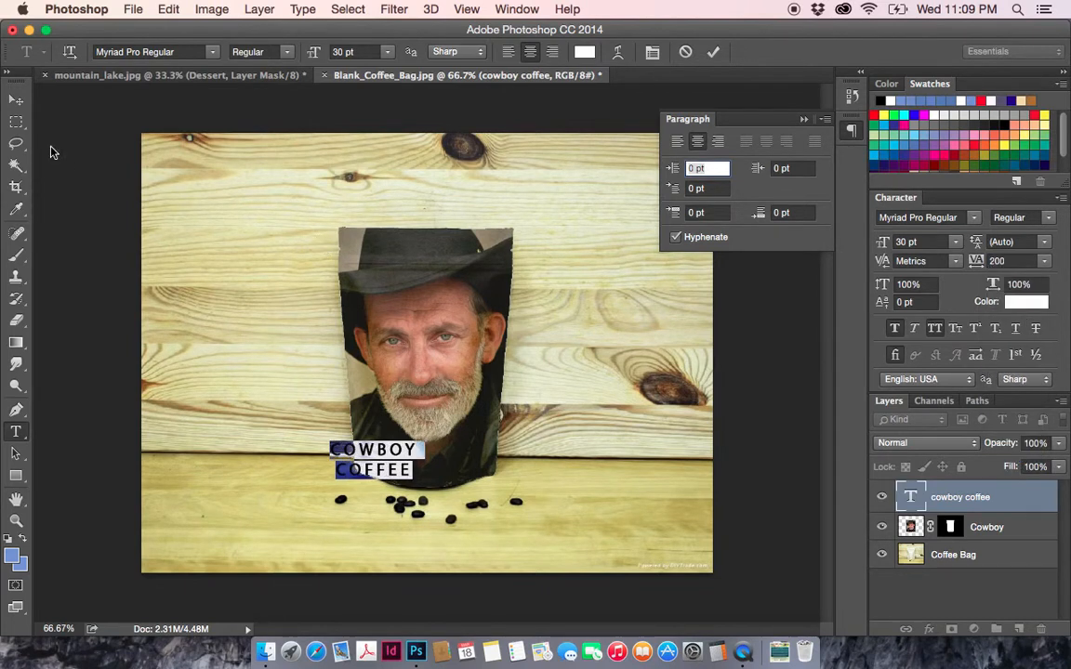
{"action": "left_click", "coordinate": [16, 99]}
{"action": "left_click_drag", "start_coordinate": [400, 472], "coordinate": [451, 472]}
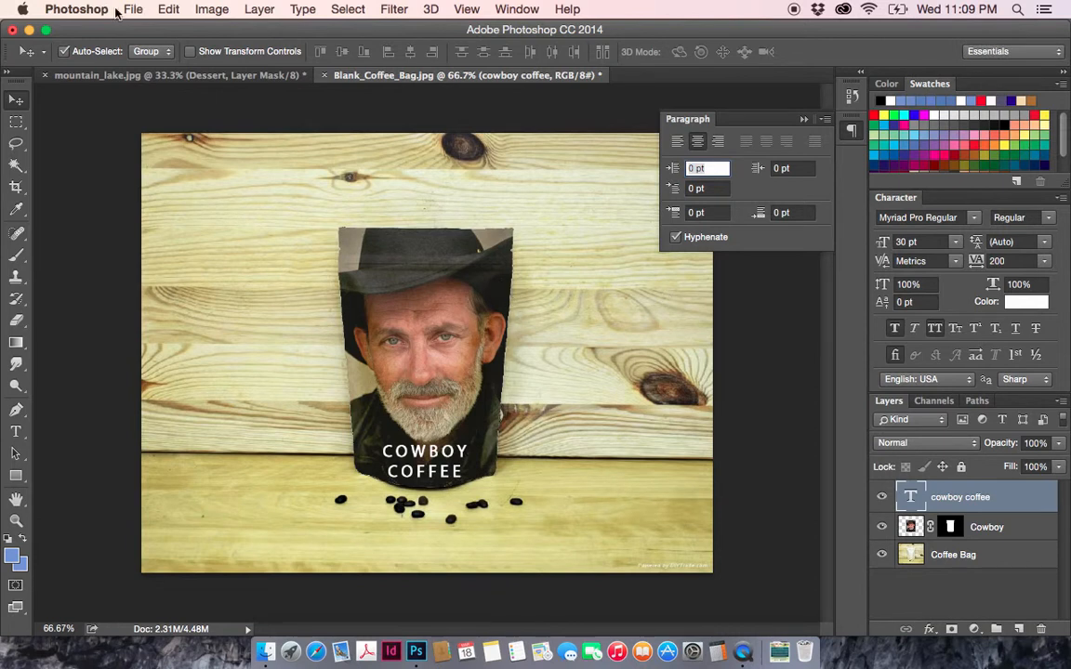
{"action": "left_click", "coordinate": [175, 10]}
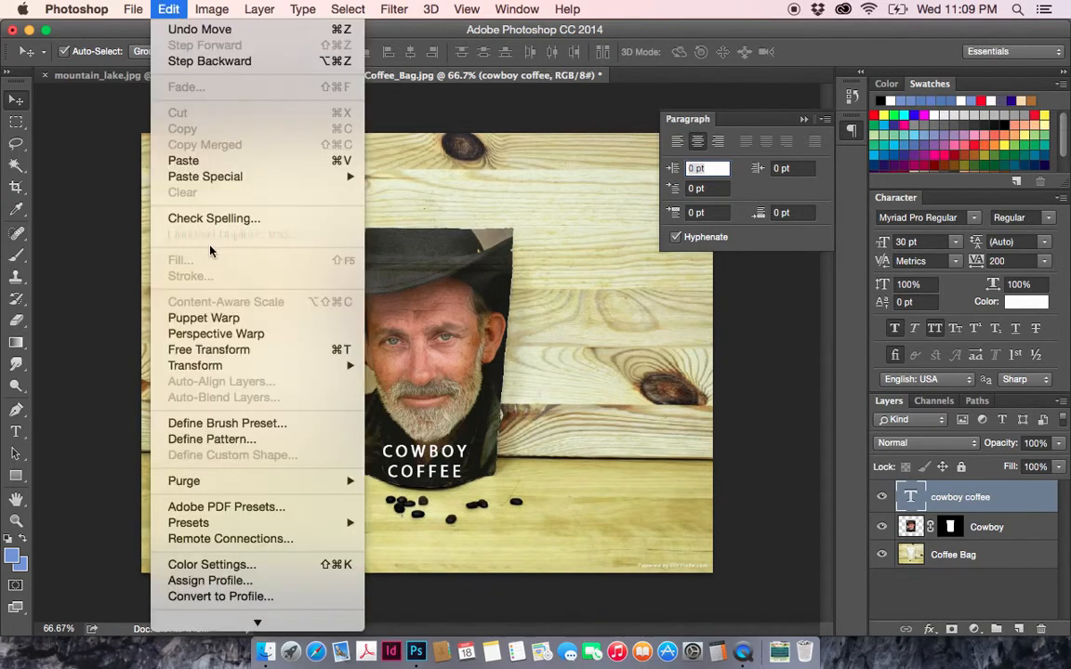
{"action": "mouse_move", "coordinate": [330, 365]}
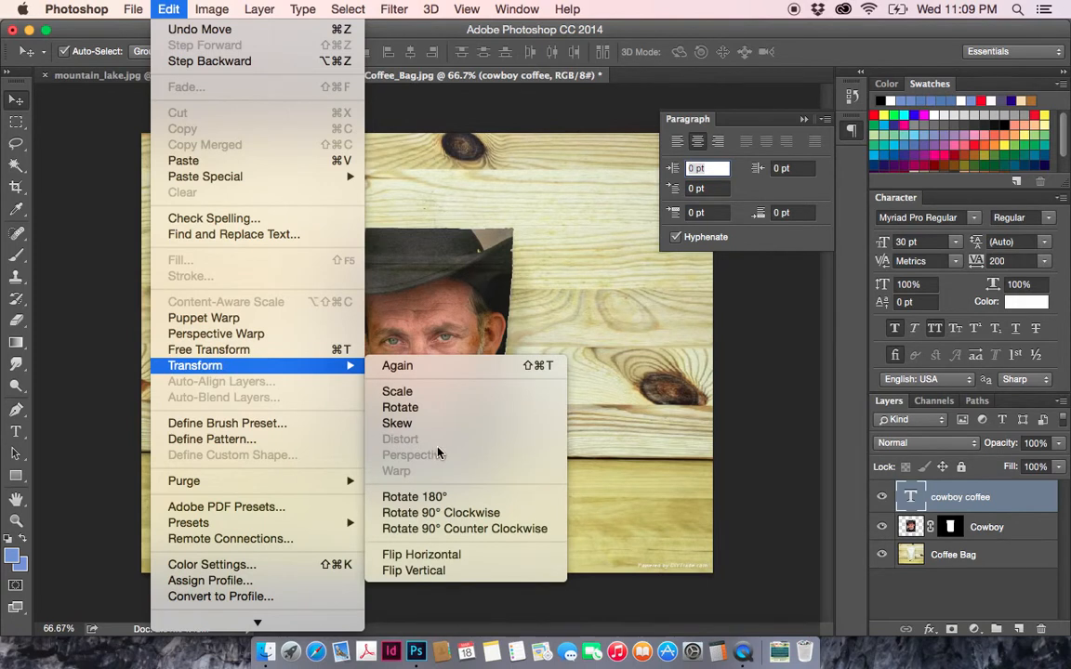
{"action": "left_click", "coordinate": [15, 93]}
{"action": "right_click", "coordinate": [974, 502]}
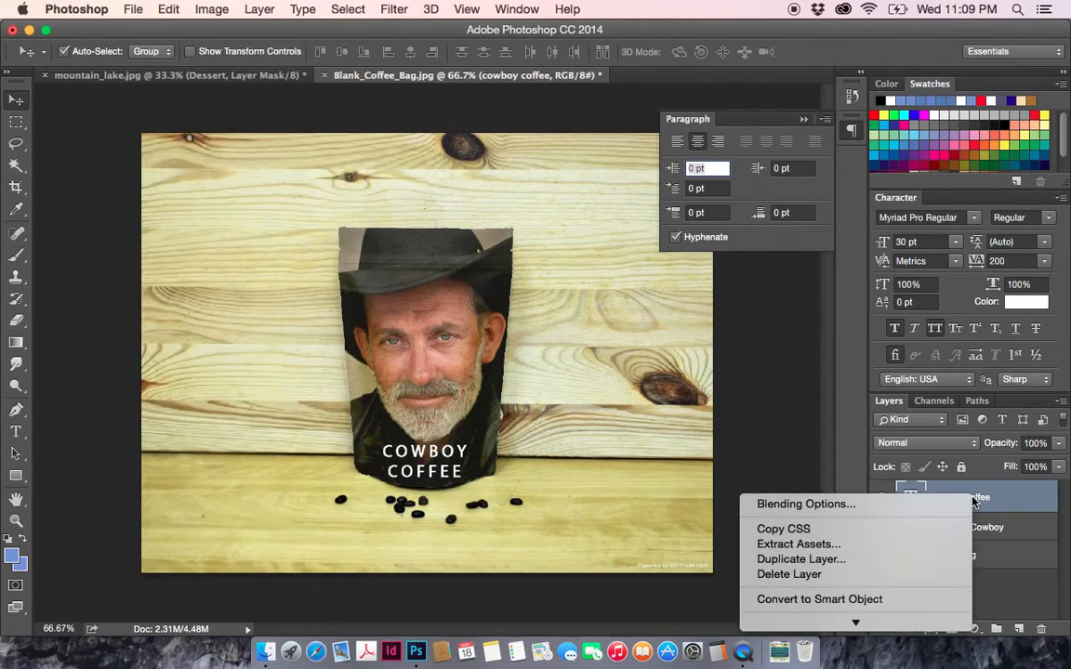
{"action": "left_click", "coordinate": [1031, 503]}
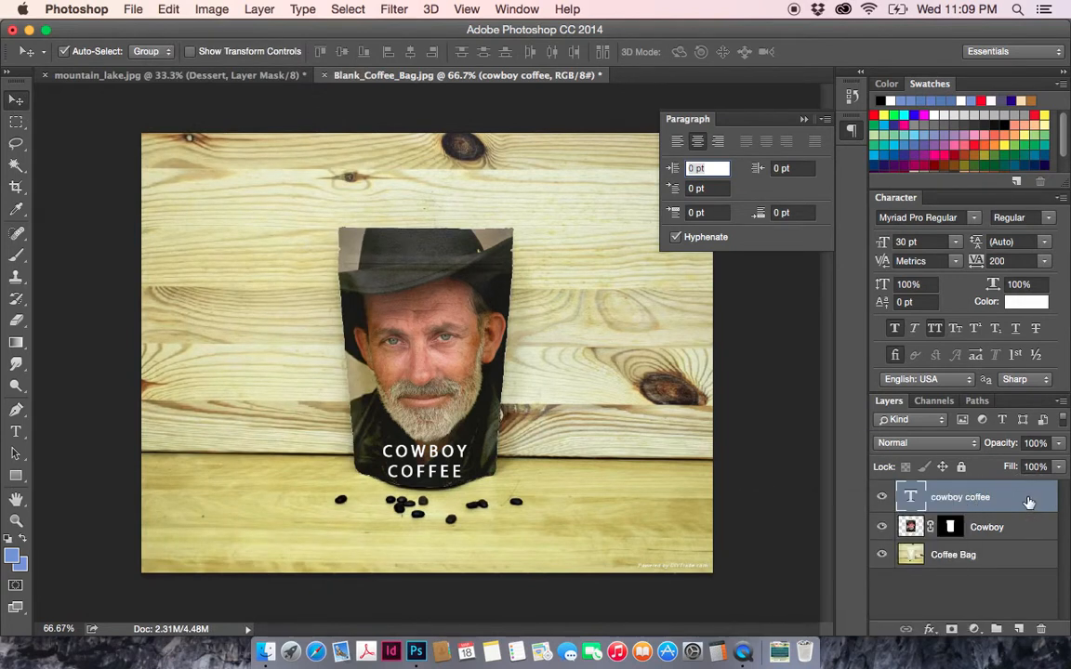
{"action": "right_click", "coordinate": [1028, 502]}
{"action": "left_click", "coordinate": [1045, 566]}
{"action": "left_click", "coordinate": [1014, 532]}
{"action": "left_click", "coordinate": [1014, 498]}
{"action": "left_click", "coordinate": [1060, 402]}
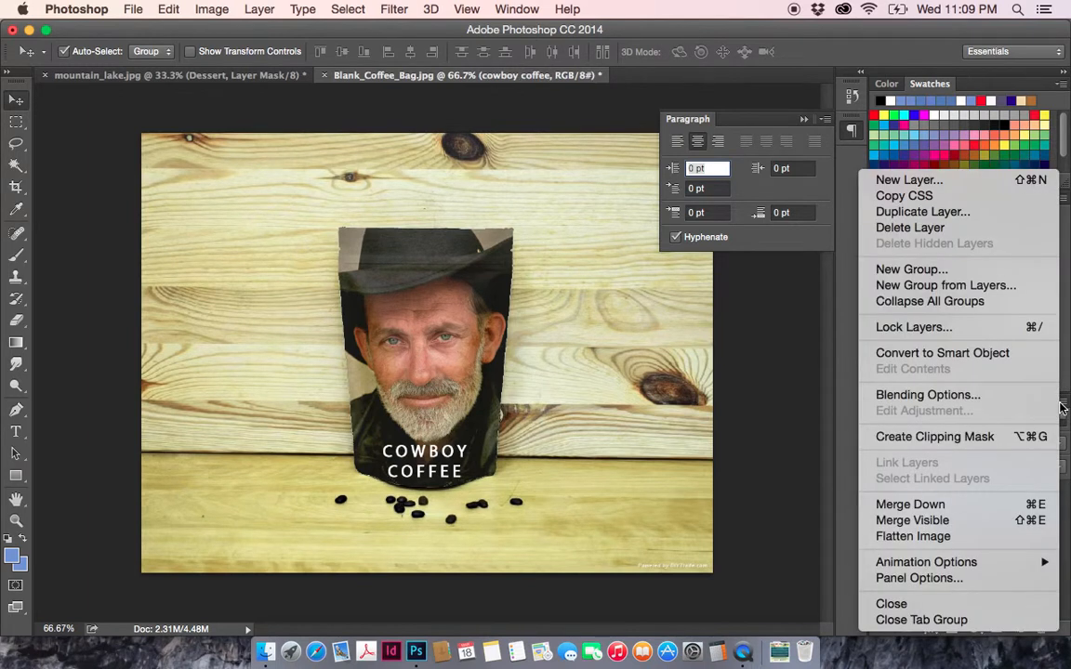
{"action": "left_click", "coordinate": [1048, 550]}
- Rasterize the cowboy coffee type layer
{"action": "right_click", "coordinate": [1024, 497]}
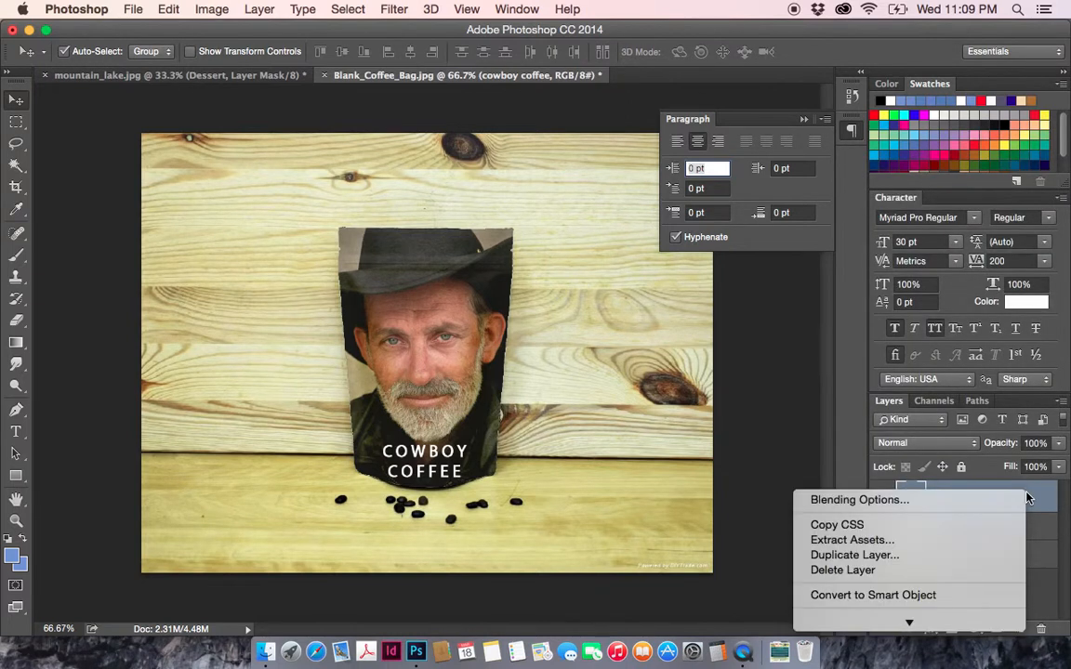
{"action": "scroll", "coordinate": [893, 493], "scroll_direction": "down", "scroll_amount": 5}
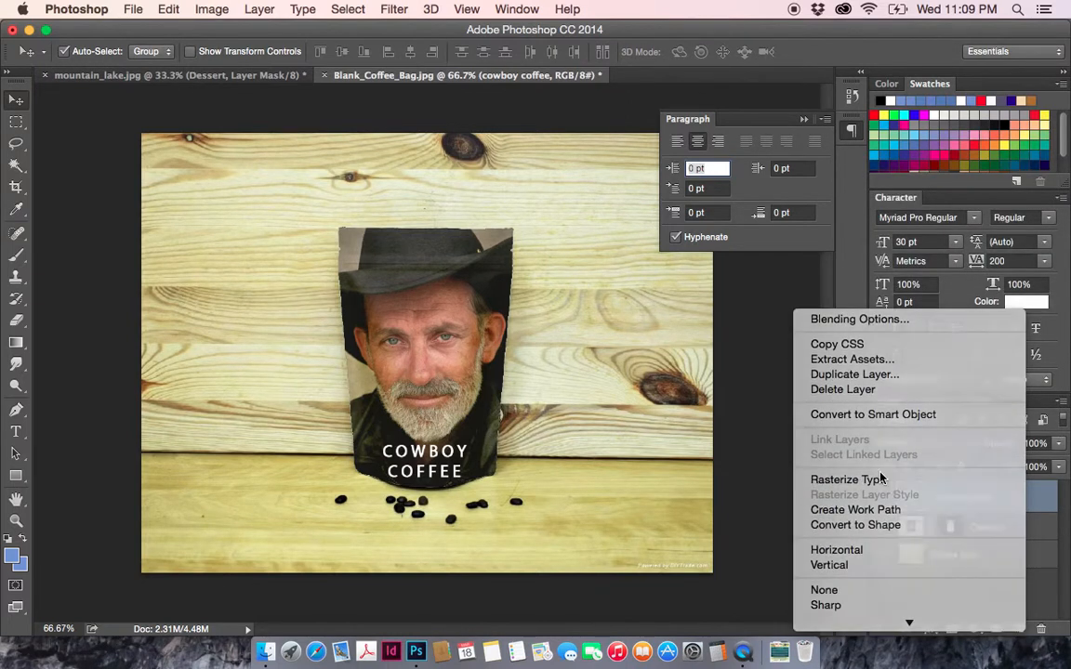
{"action": "left_click", "coordinate": [881, 480]}
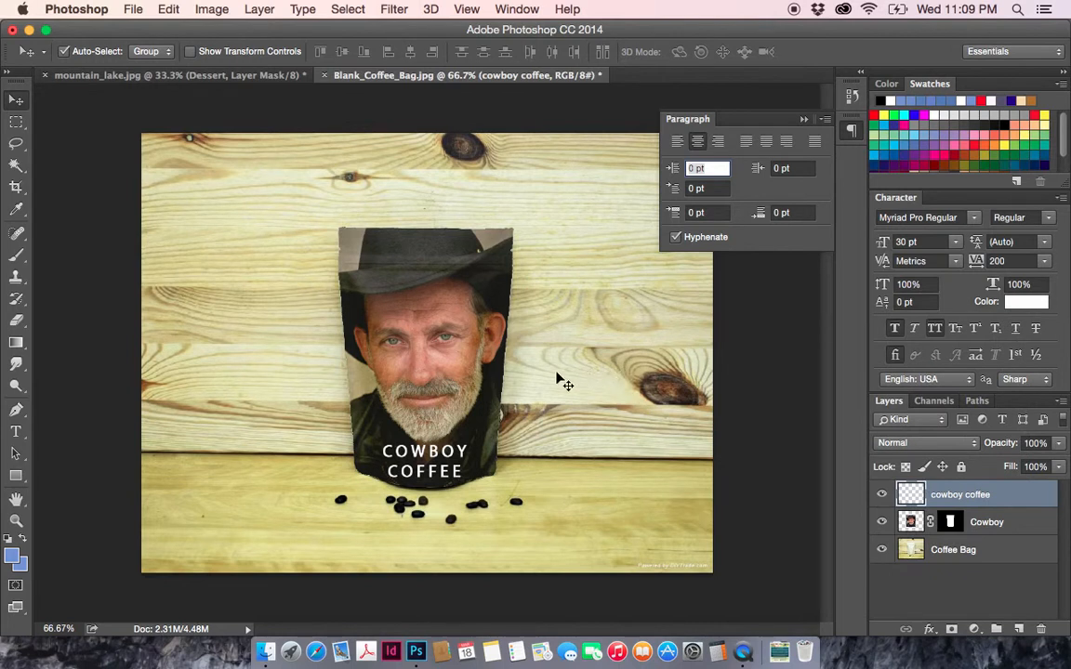
- Warp the cowboy coffee lettering so its lines bow downward like the bag's curved lower edge, and apply the warp
{"action": "left_click", "coordinate": [168, 11]}
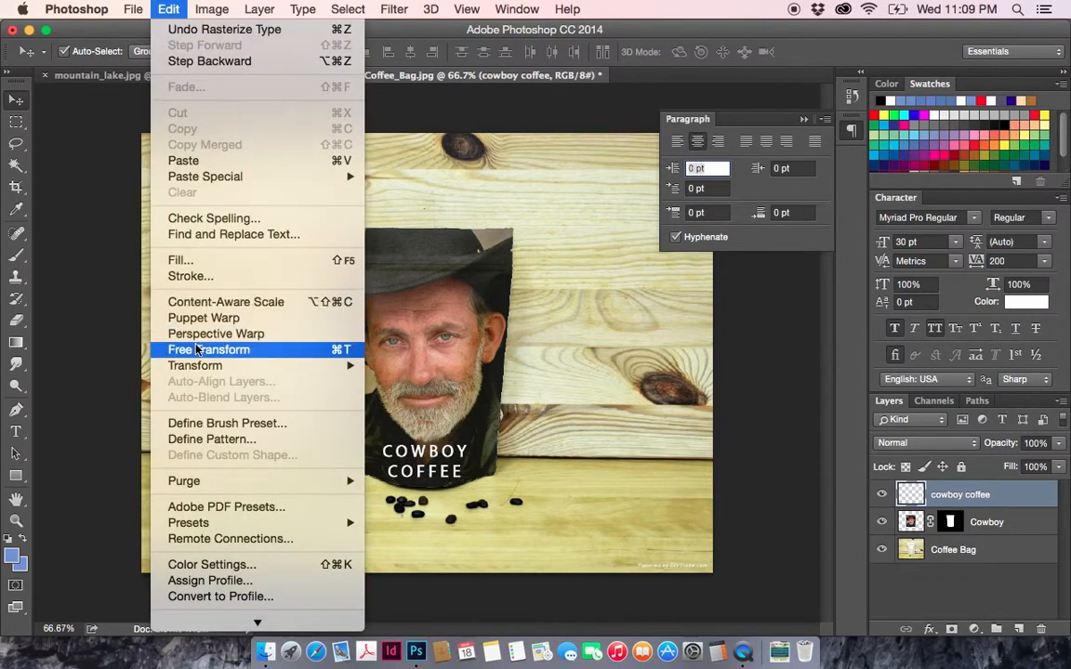
{"action": "mouse_move", "coordinate": [200, 365]}
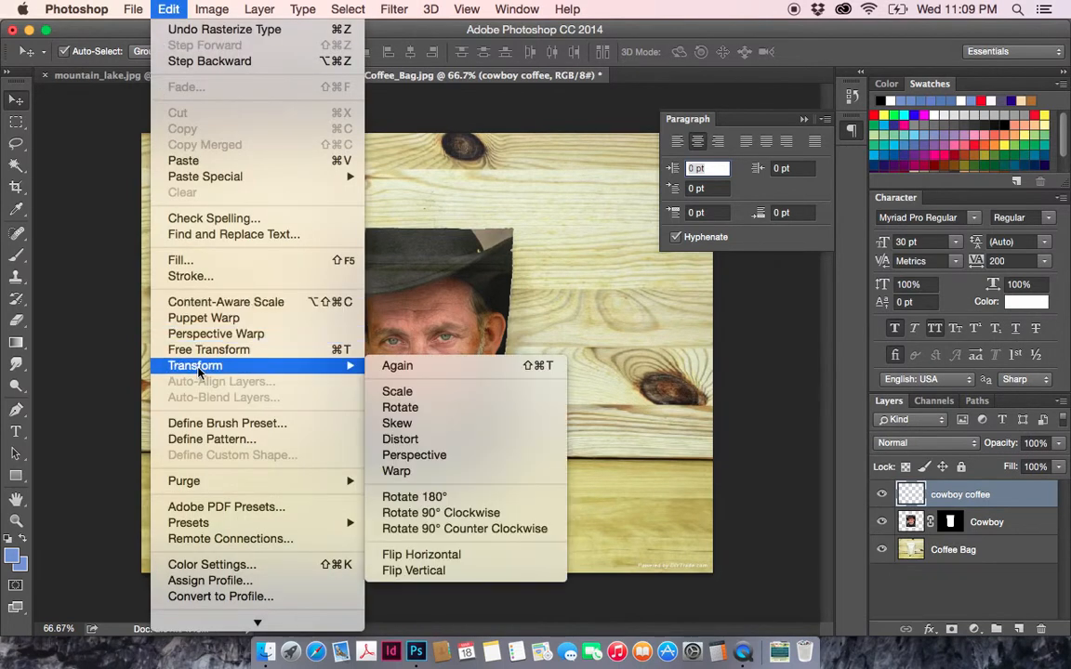
{"action": "left_click", "coordinate": [425, 471]}
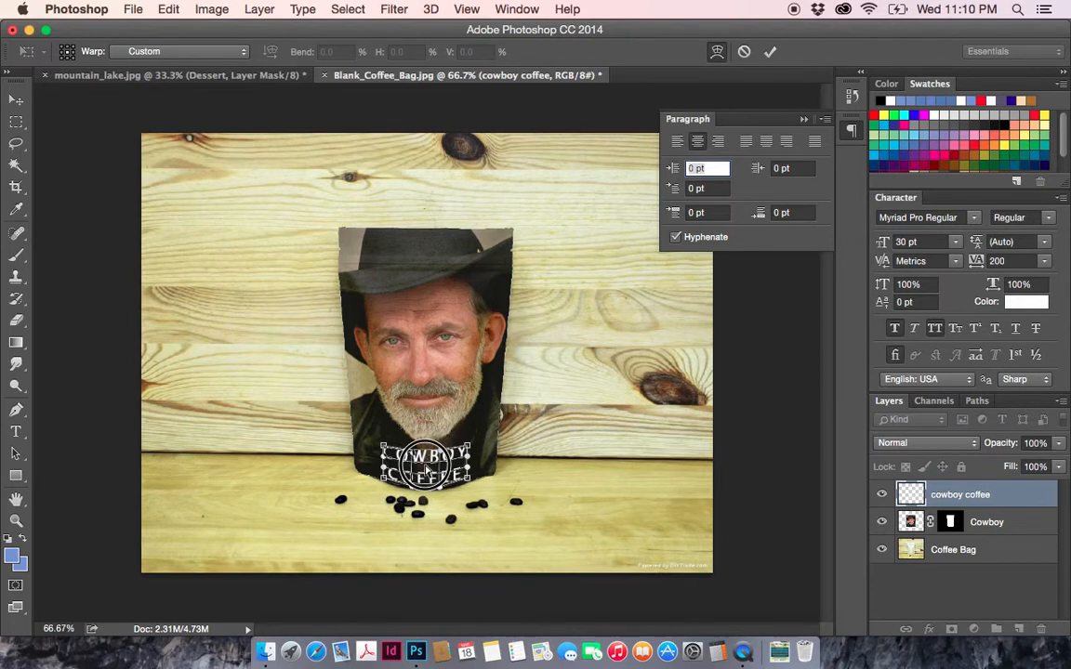
{"action": "left_click", "coordinate": [16, 103]}
{"action": "left_click", "coordinate": [667, 249]}
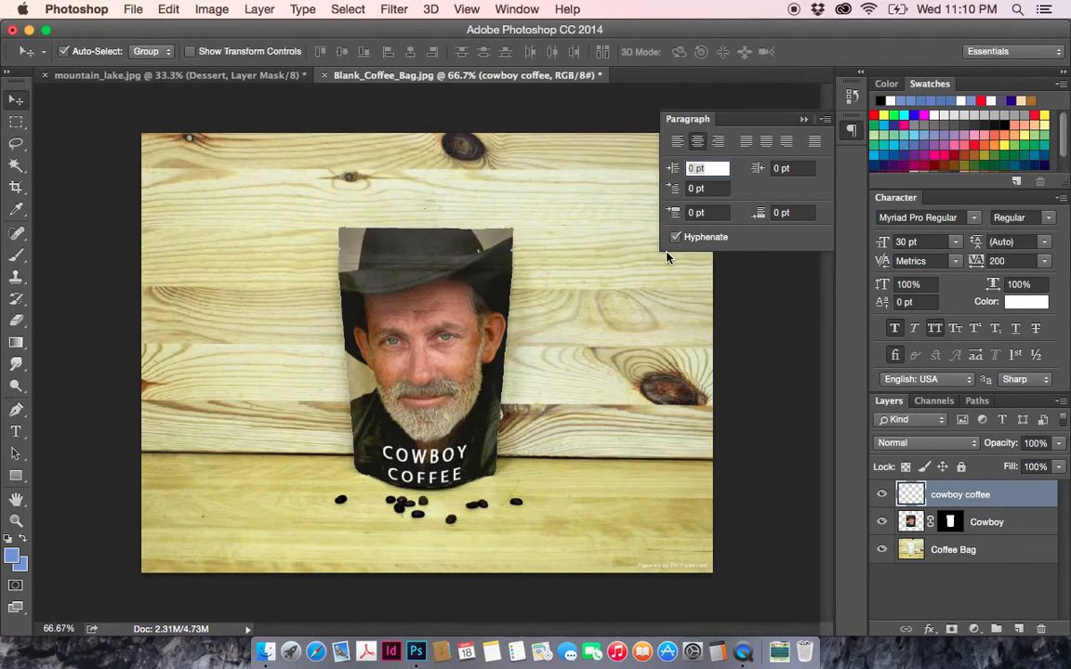
- Nudge the warped cowboy coffee lettering slightly upward on the bag, moving only the cowboy coffee layer
{"action": "left_click_drag", "start_coordinate": [457, 484], "coordinate": [447, 479]}
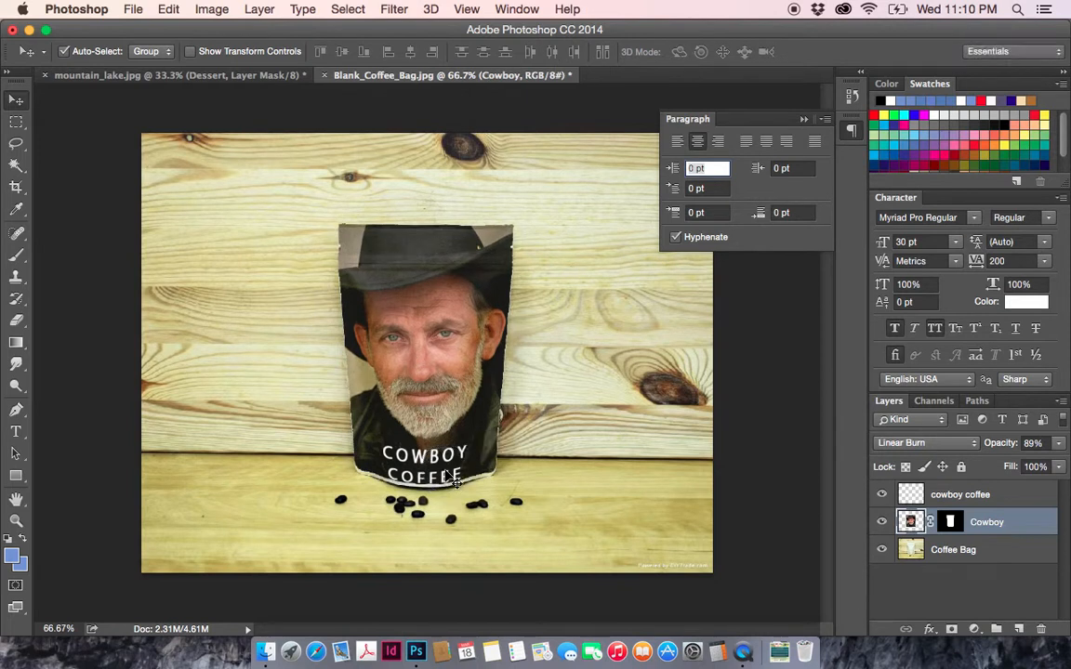
{"action": "left_click", "coordinate": [946, 498]}
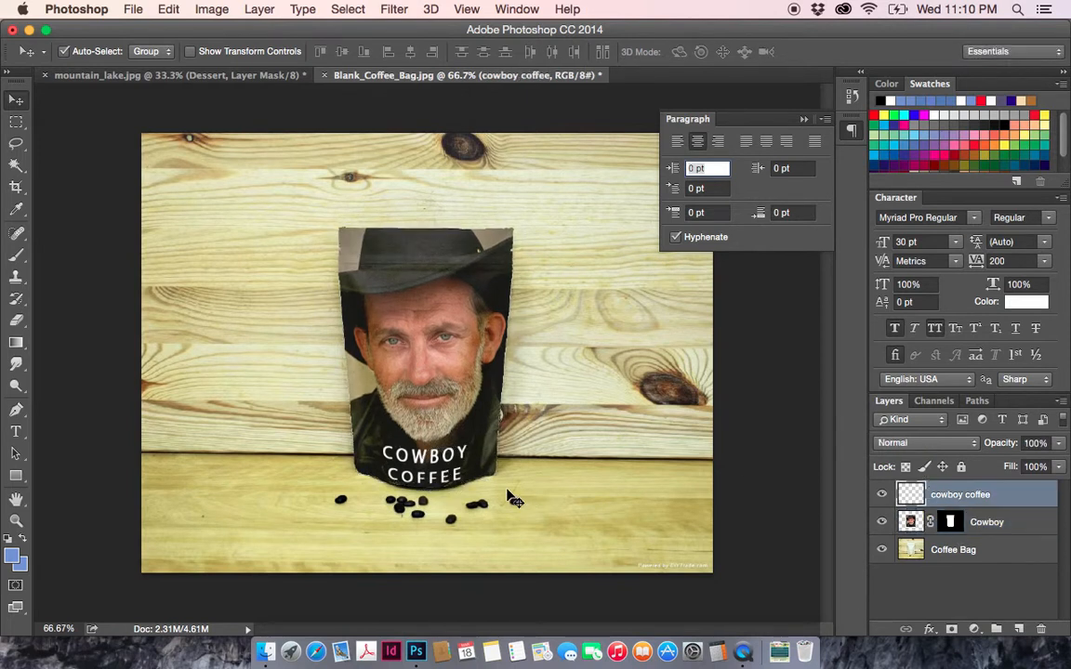
{"action": "key", "text": "Up"}
{"action": "key", "text": "Up"}
{"action": "key", "text": "Up"}
{"action": "key", "text": "Up"}
{"action": "key", "text": "Up"}
{"action": "key", "text": "Up"}
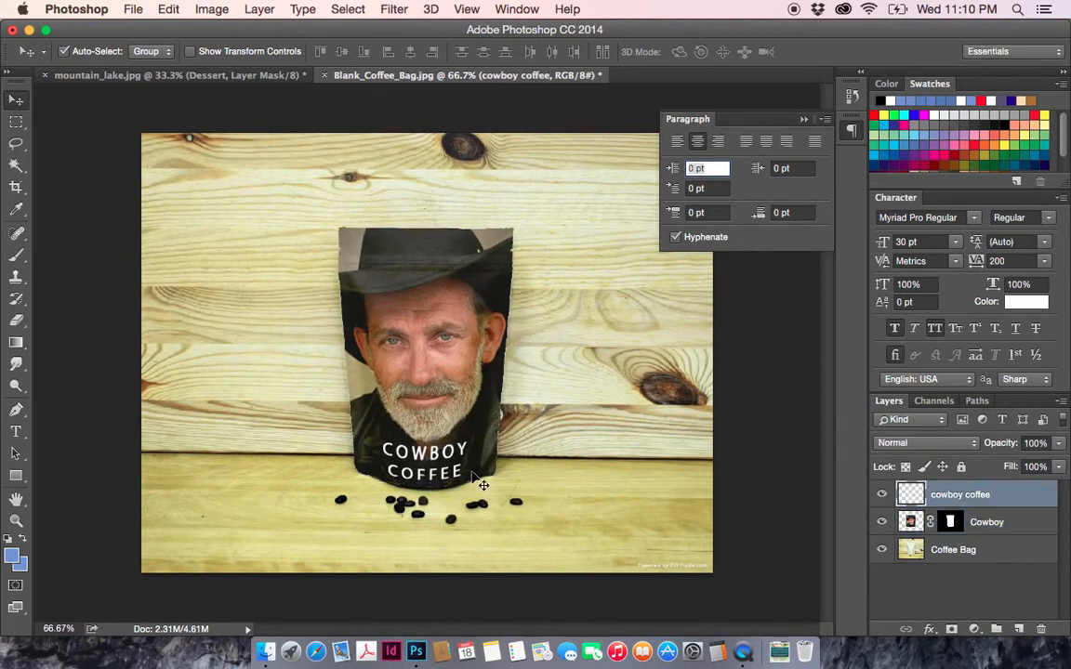
{"action": "key", "text": "Up"}
{"action": "key", "text": "Up"}
{"action": "key", "text": "Up"}
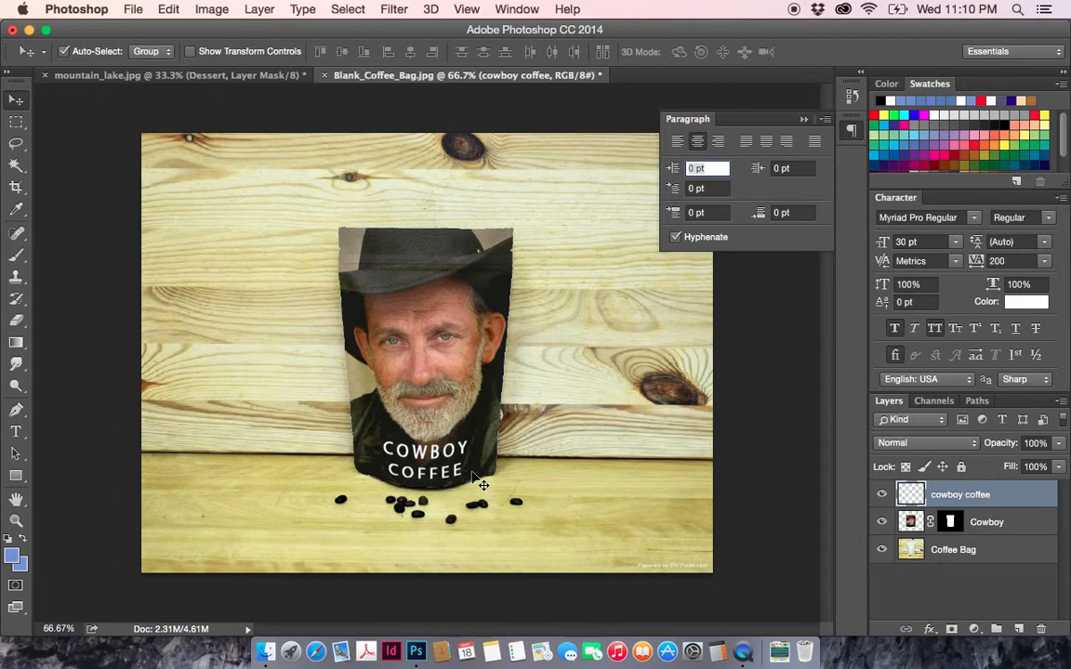
- Try the Multiply, Linear Burn and Darken blending modes on the cowboy coffee layer, and return it to Normal
{"action": "left_click", "coordinate": [925, 443]}
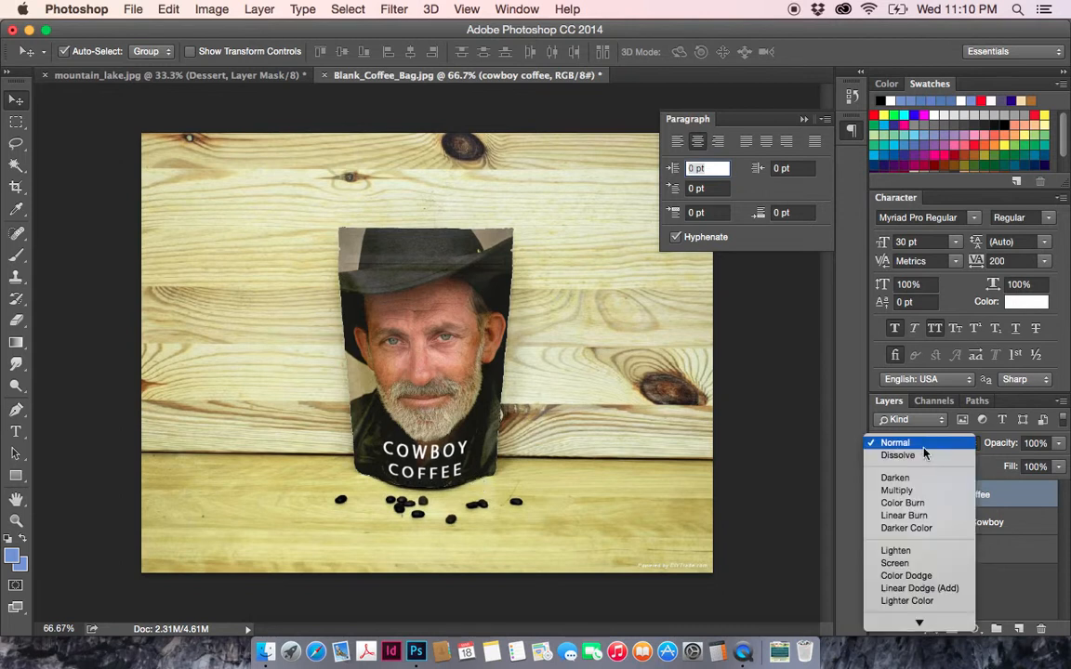
{"action": "scroll", "coordinate": [915, 489], "scroll_direction": "down", "scroll_amount": 3}
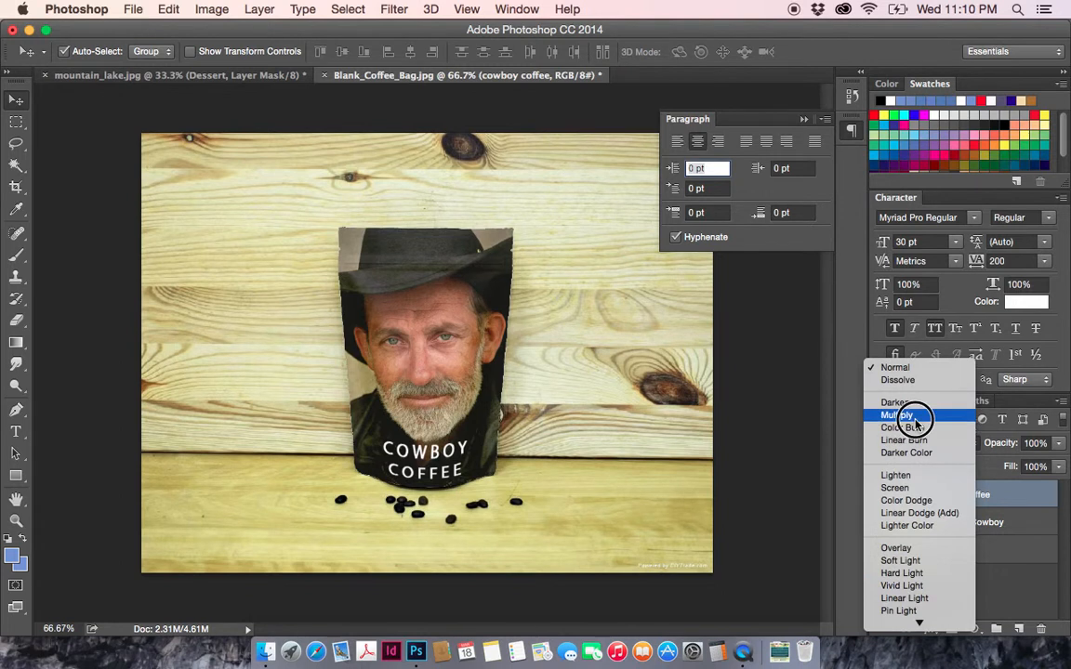
{"action": "left_click", "coordinate": [914, 418]}
{"action": "left_click", "coordinate": [914, 441]}
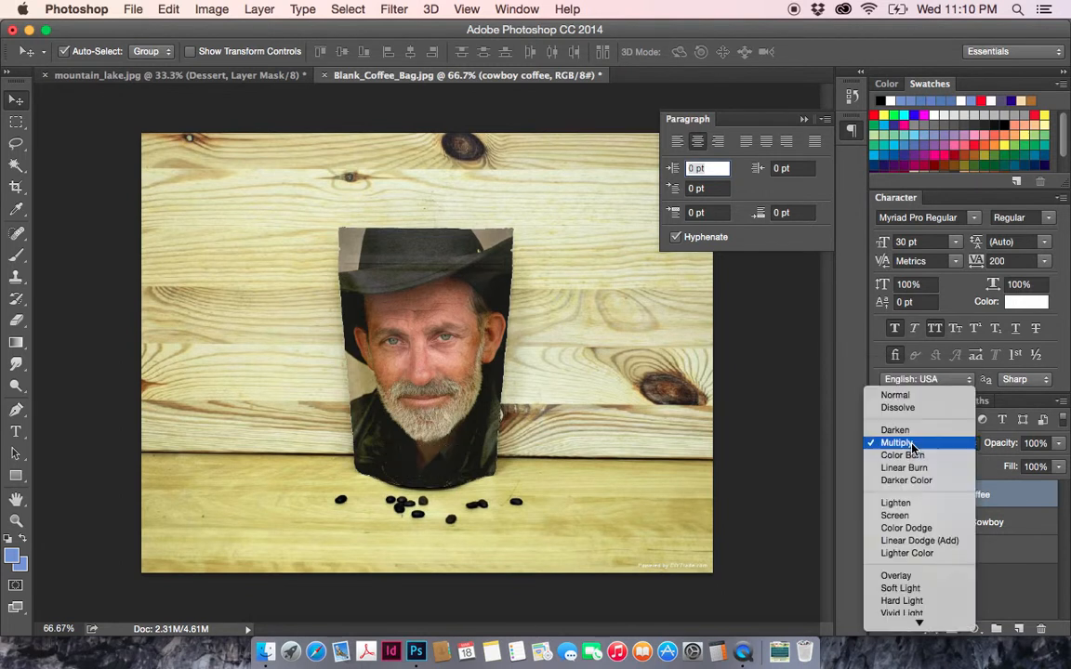
{"action": "left_click", "coordinate": [912, 467]}
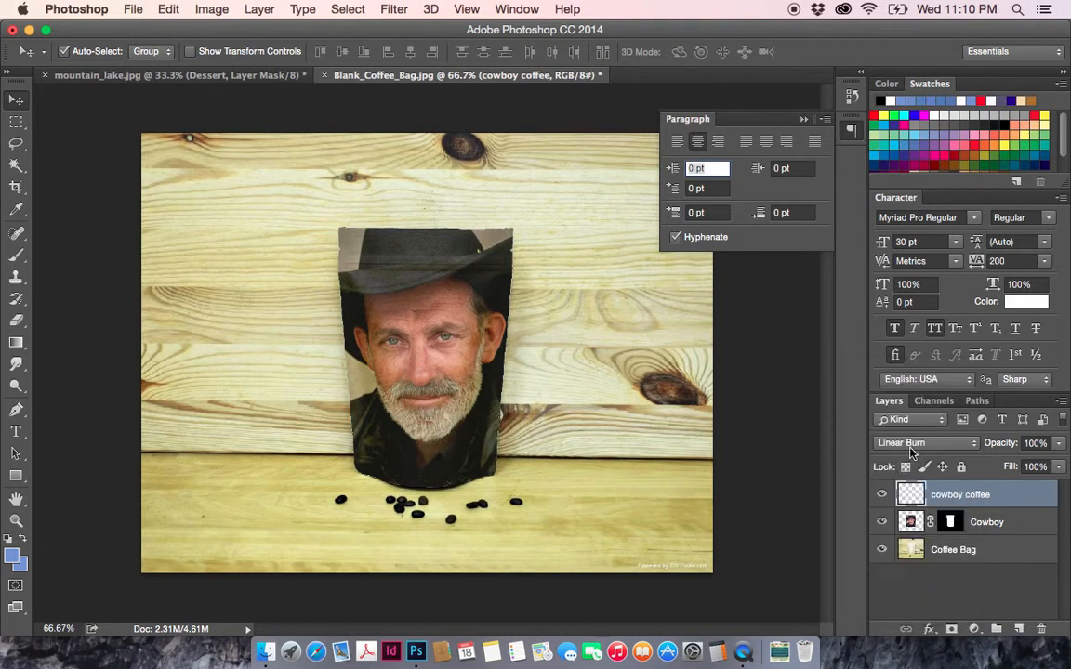
{"action": "left_click", "coordinate": [911, 444]}
{"action": "left_click", "coordinate": [902, 410]}
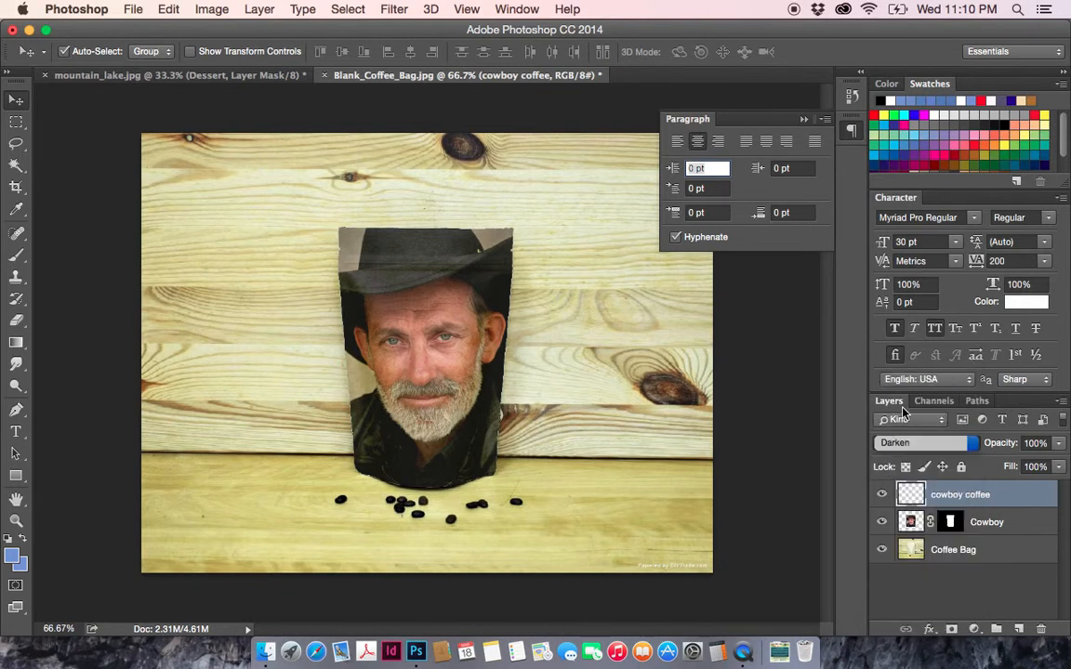
{"action": "left_click", "coordinate": [907, 445]}
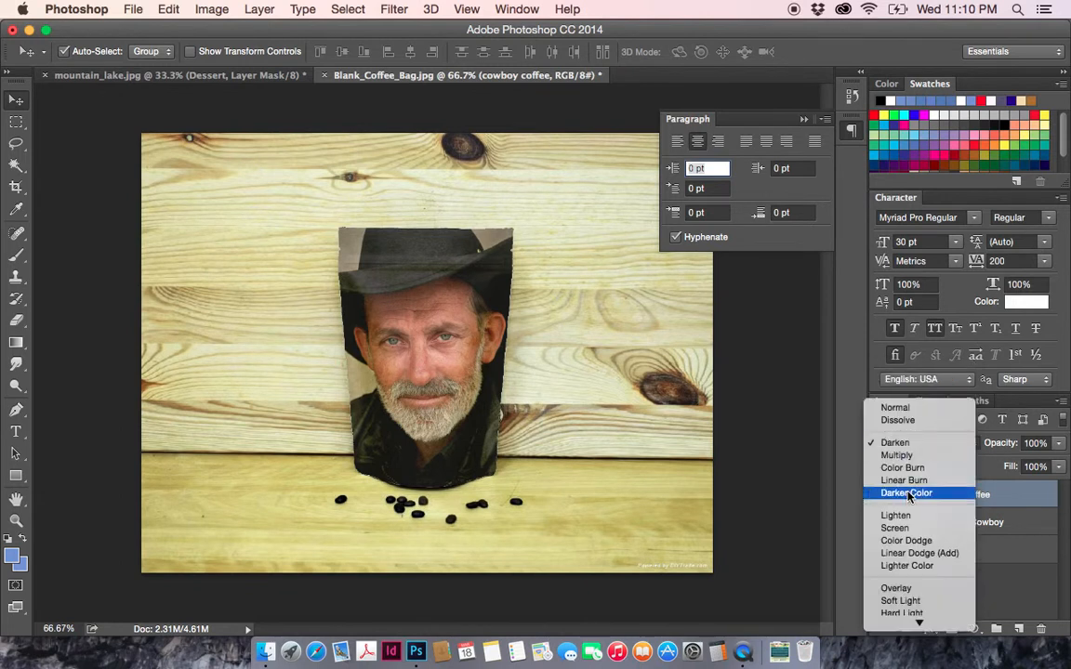
{"action": "left_click", "coordinate": [898, 409]}
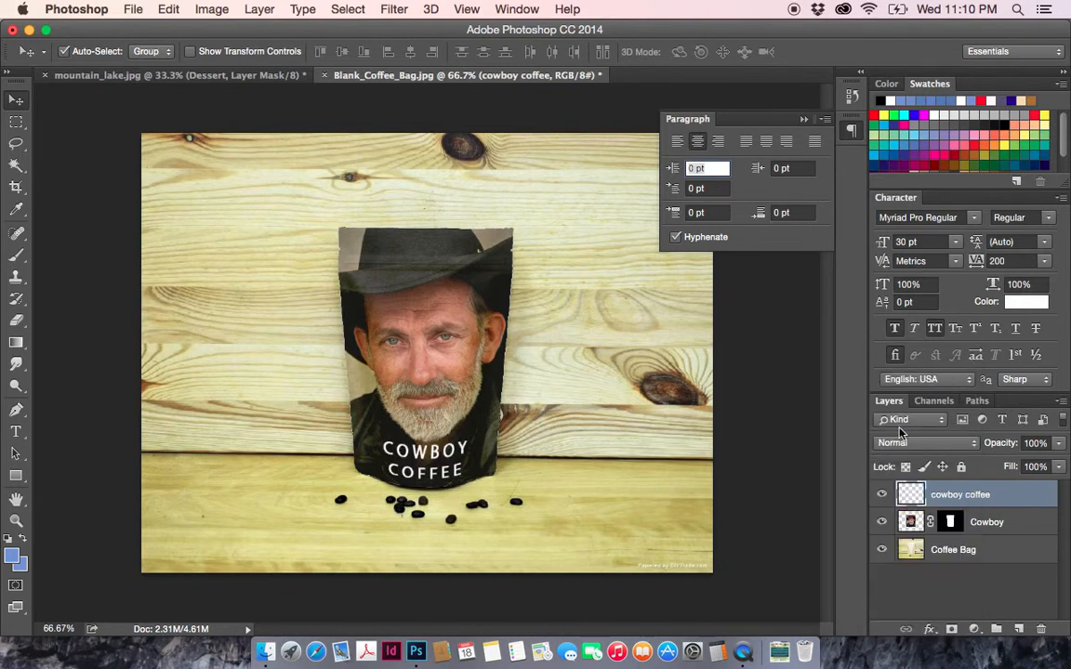
- Lower the cowboy coffee layer's opacity to 80%, deselect the layer and check the lettering up close
{"action": "left_click", "coordinate": [1059, 466]}
{"action": "left_click_drag", "start_coordinate": [1065, 467], "coordinate": [1045, 466]}
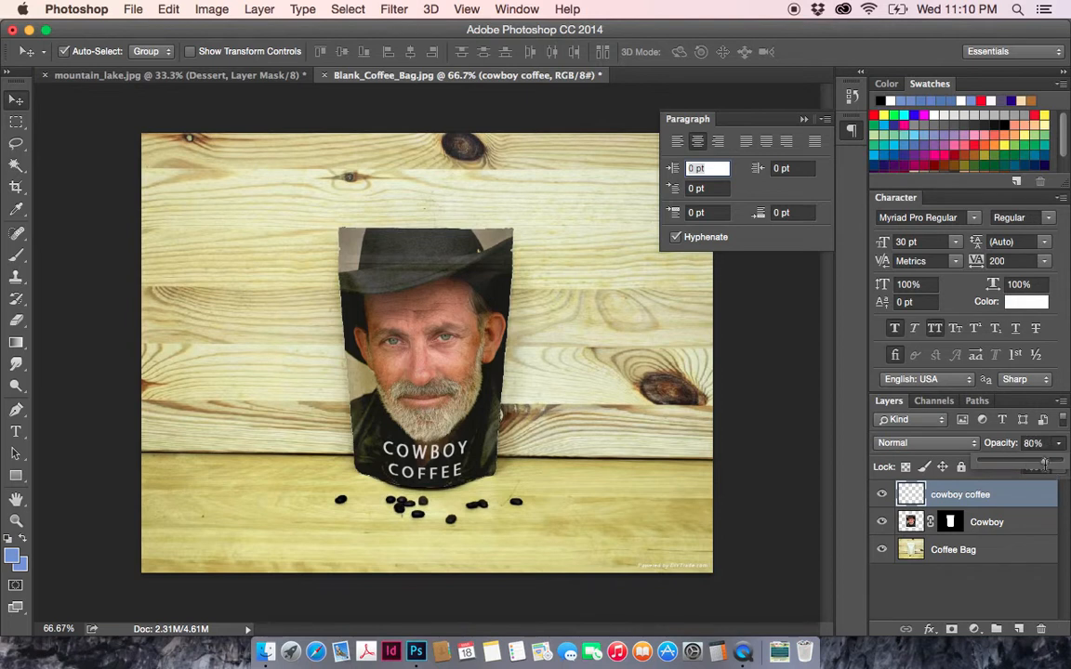
{"action": "left_click", "coordinate": [19, 100]}
{"action": "left_click", "coordinate": [99, 118]}
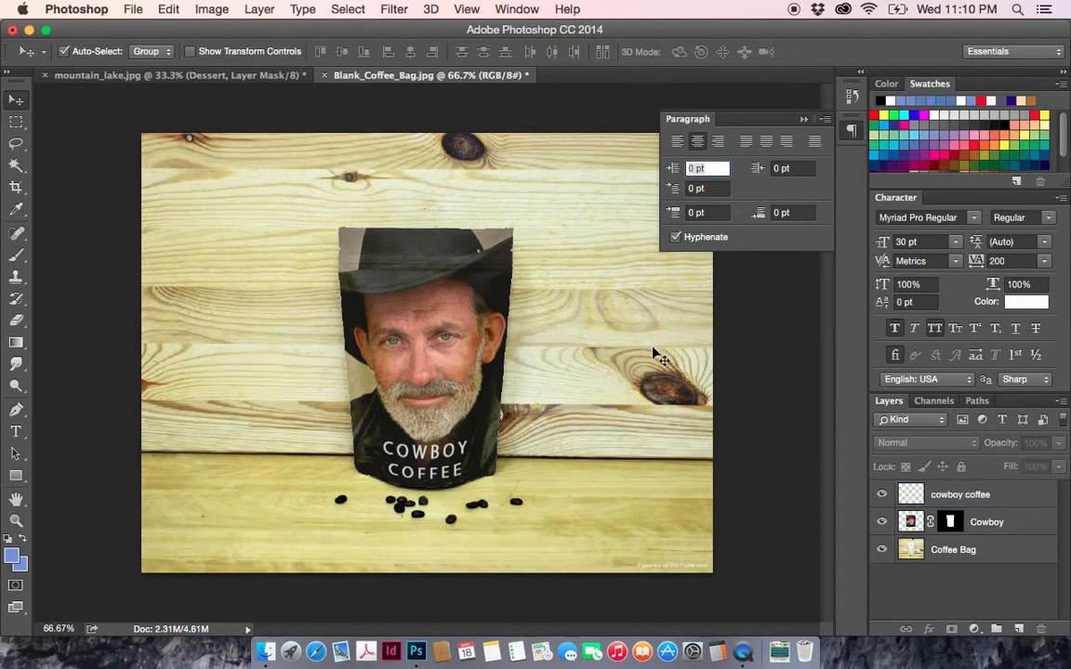
{"action": "left_click", "coordinate": [16, 521]}
{"action": "left_click", "coordinate": [469, 479]}
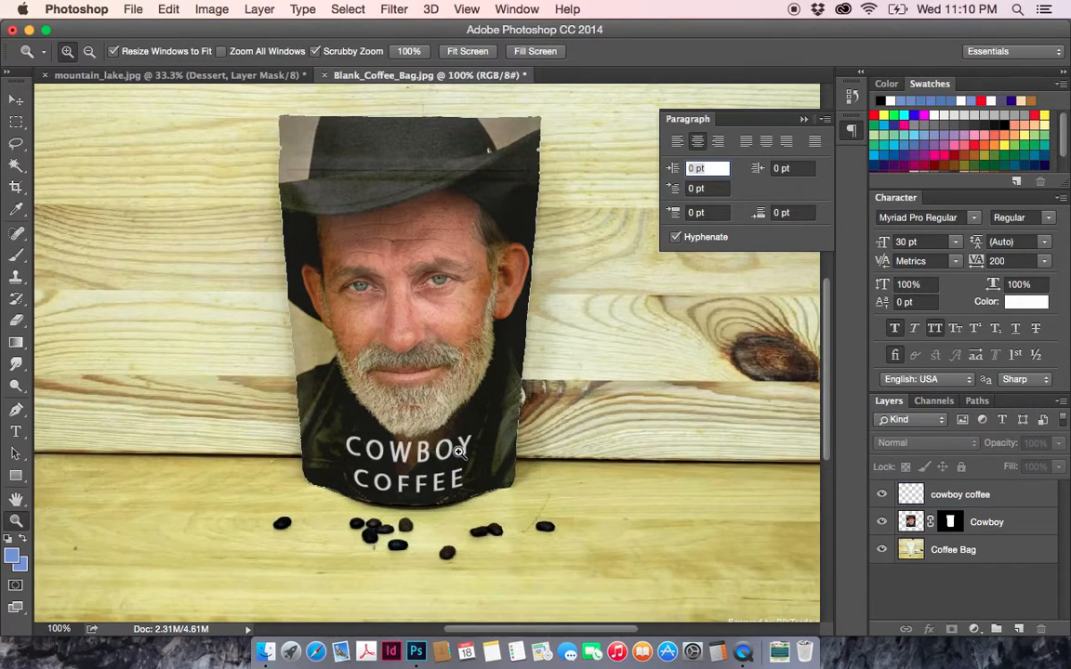
{"action": "key", "text": "super+minus"}
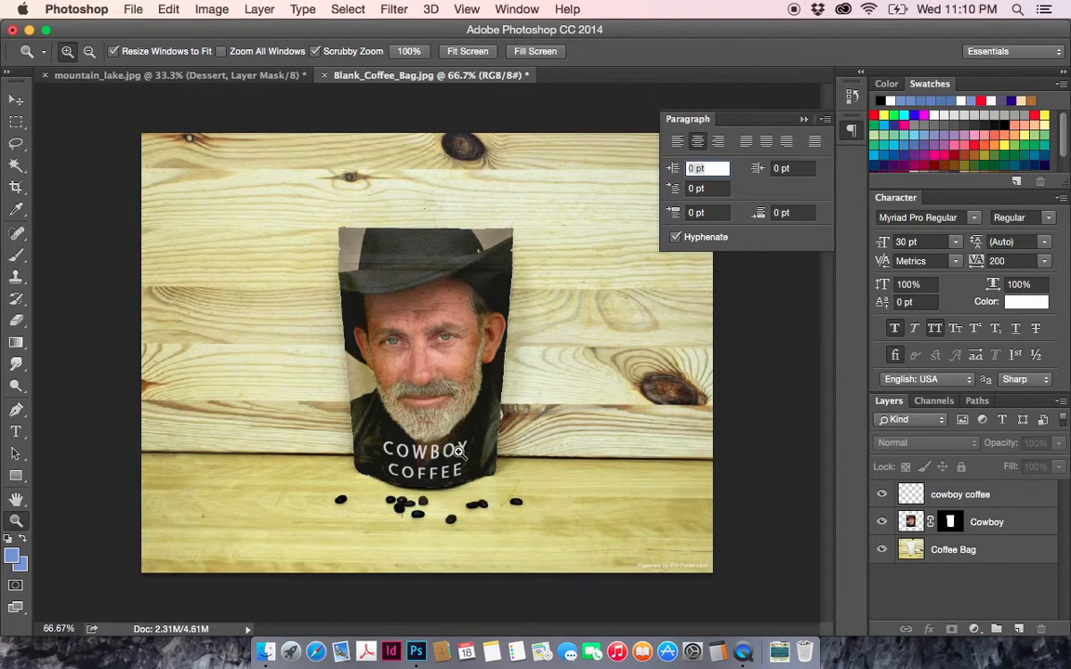
{"action": "left_click", "coordinate": [16, 99]}
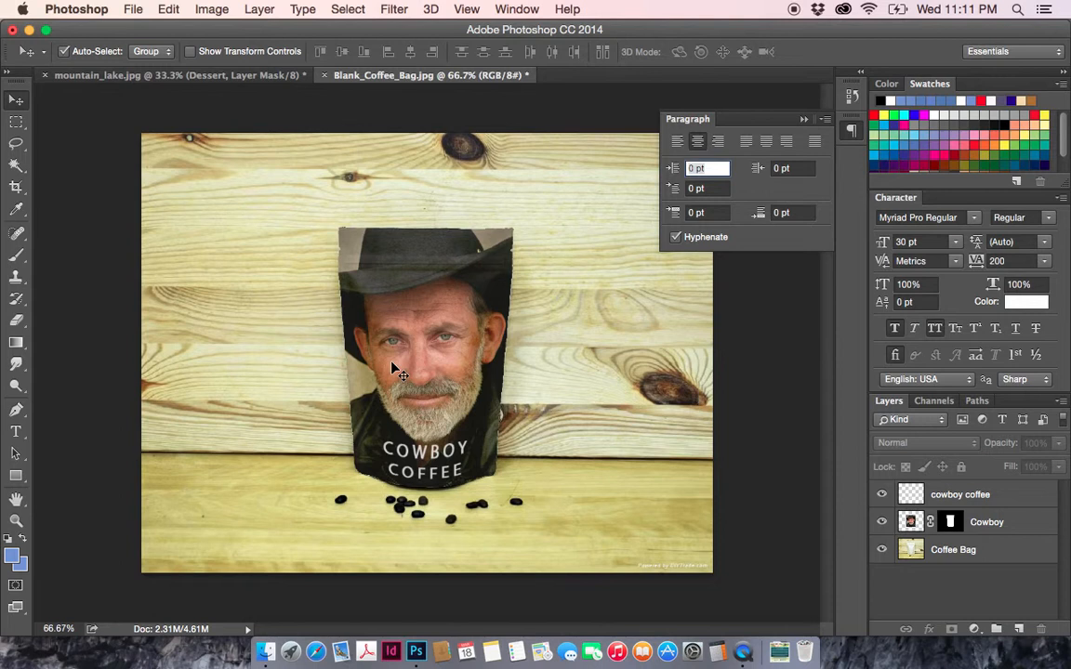
- Disable the Cowboy layer's mask to reveal the whole portrait, and enable the mask again
{"action": "left_click", "coordinate": [950, 524]}
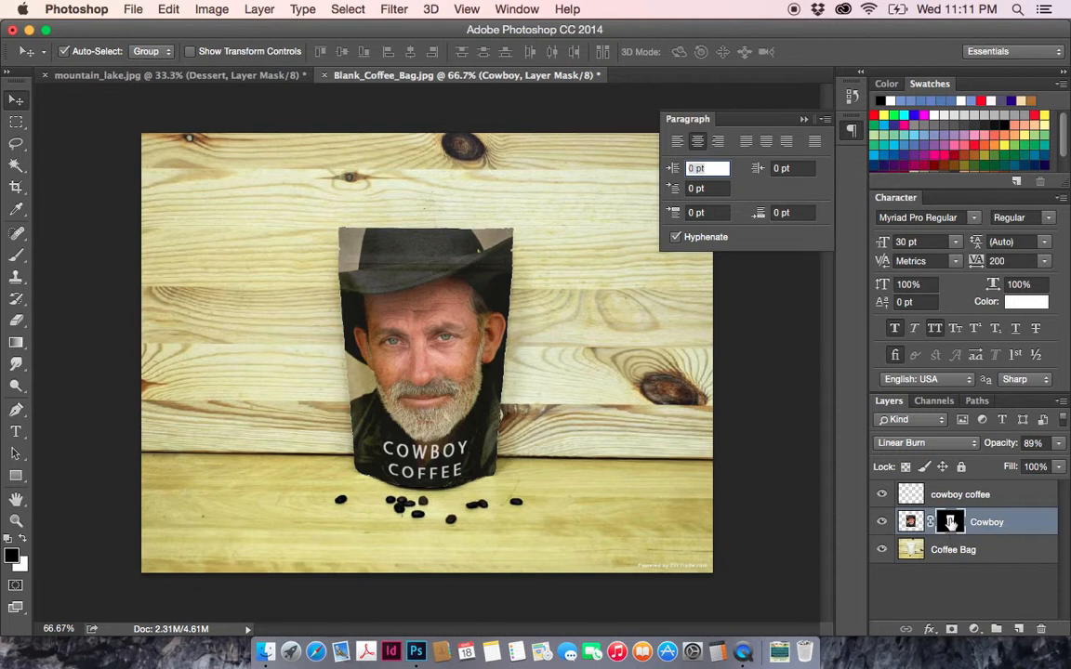
{"action": "right_click", "coordinate": [959, 526]}
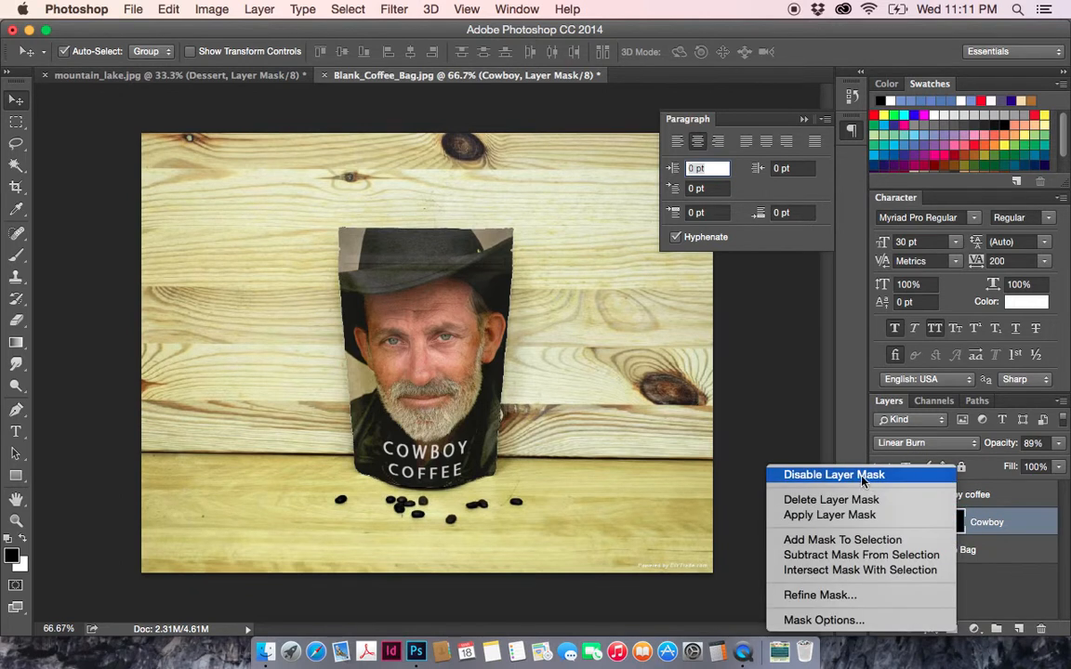
{"action": "left_click", "coordinate": [987, 525]}
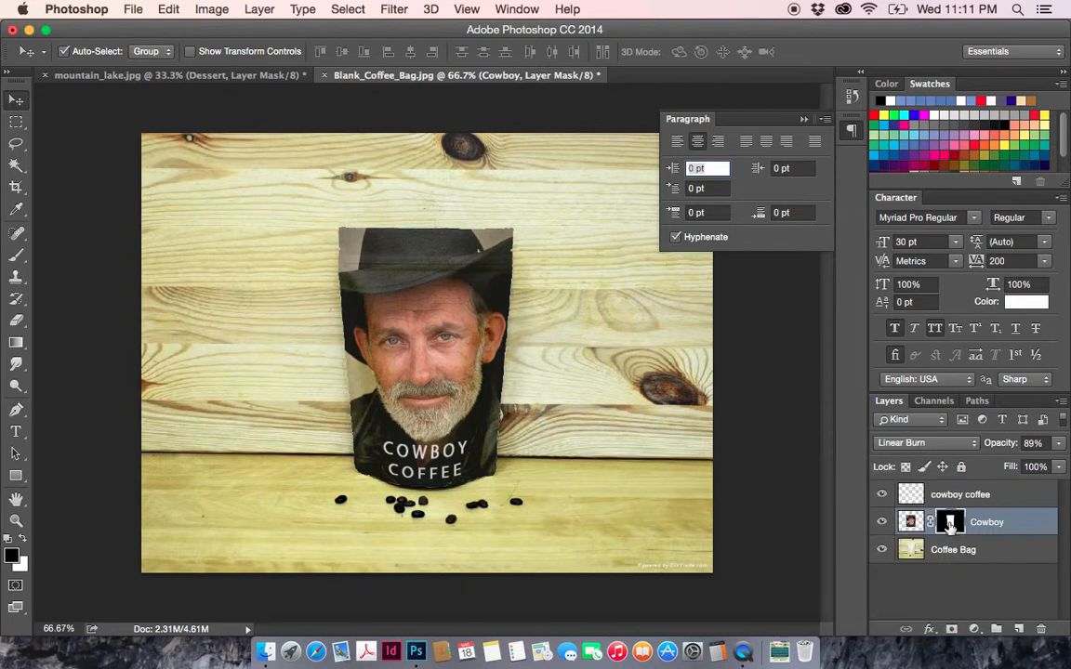
{"action": "right_click", "coordinate": [950, 523]}
{"action": "left_click", "coordinate": [856, 477]}
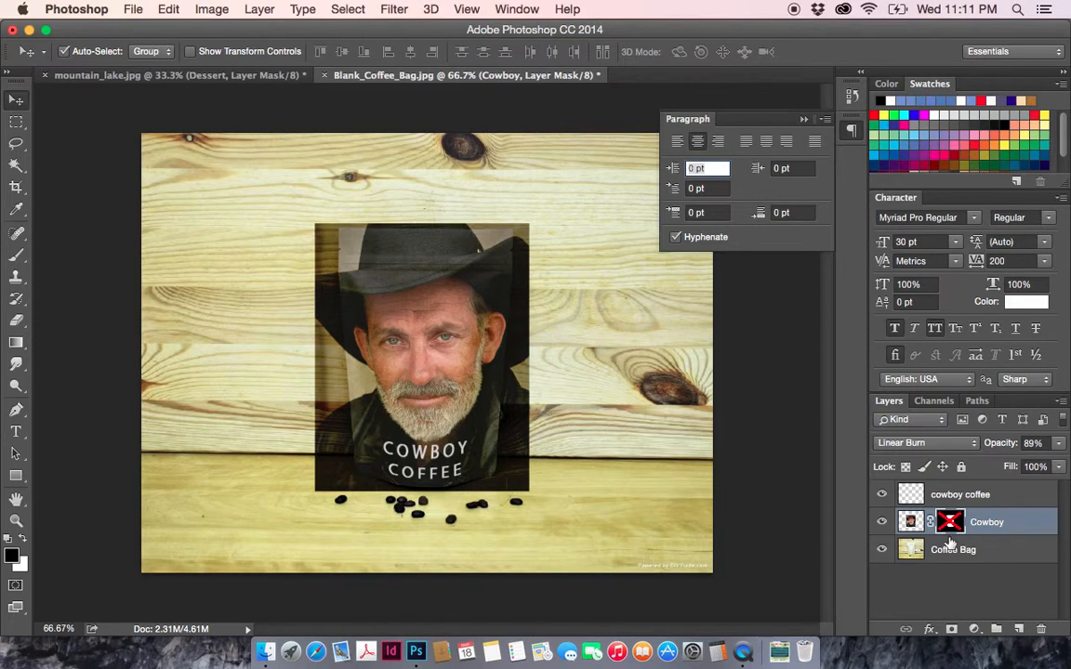
{"action": "right_click", "coordinate": [950, 521]}
{"action": "left_click", "coordinate": [863, 474]}
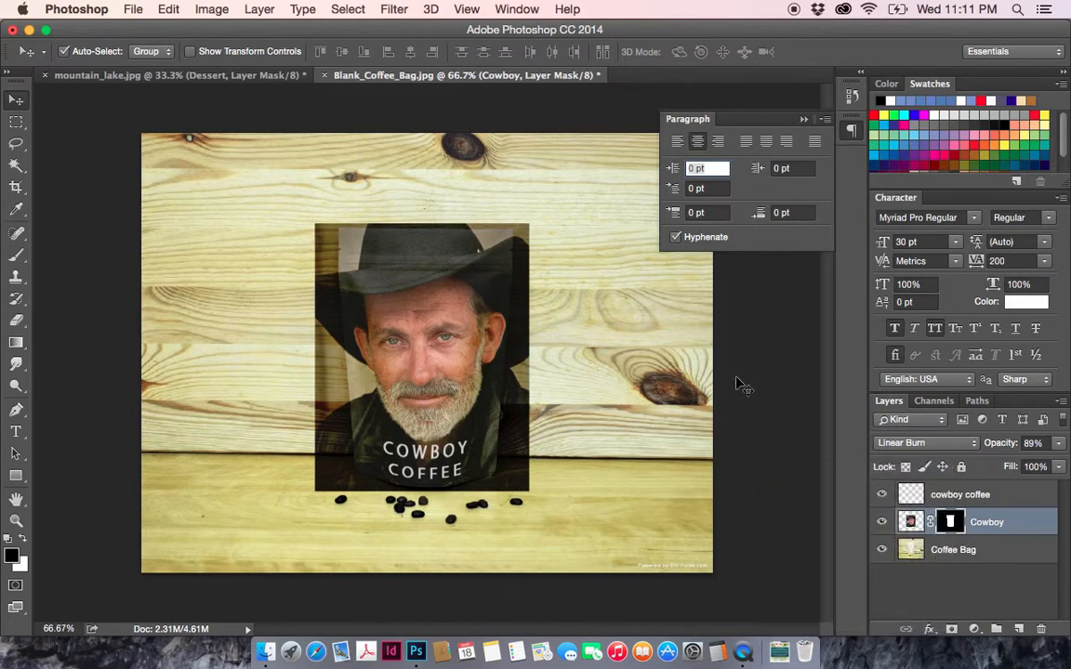